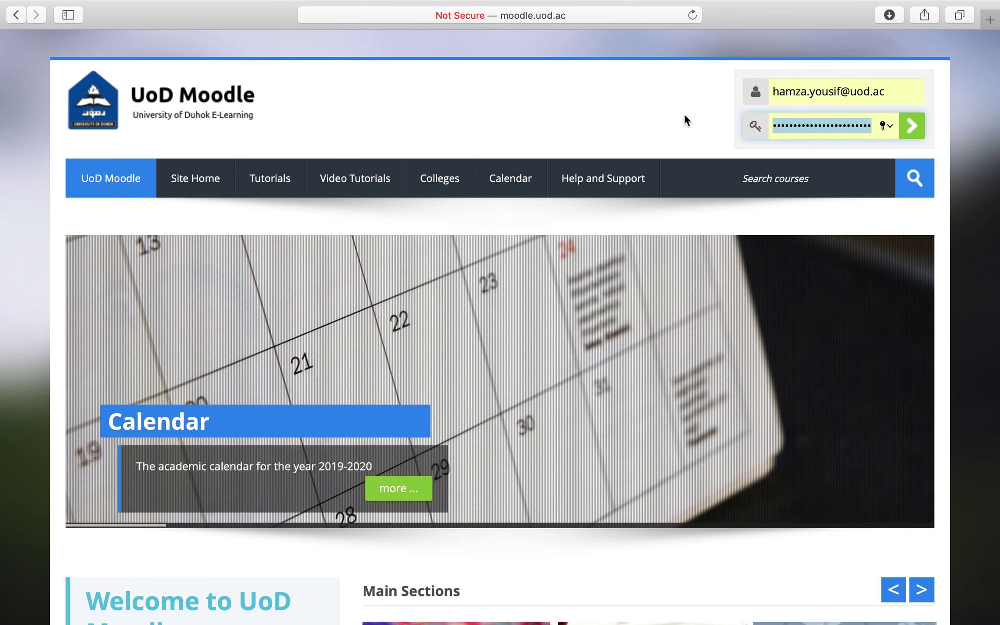
- Log in to UoD Moodle with the filled-in credentials to reach the Dashboard
left_click(913, 127)
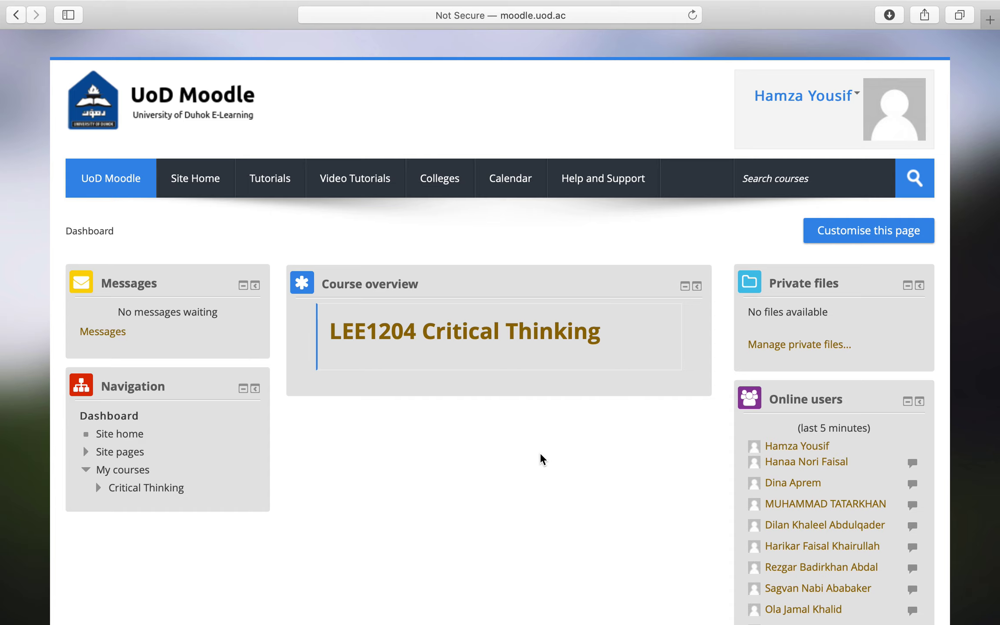
scroll(540, 454, "down", 5)
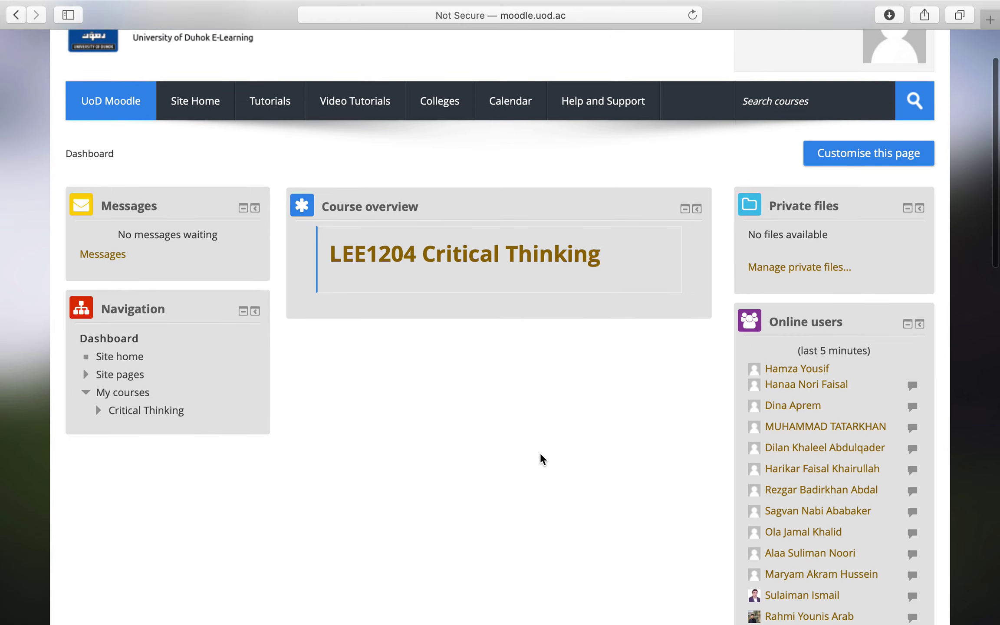
scroll(540, 452, "up", 5)
scroll(540, 453, "down", 9)
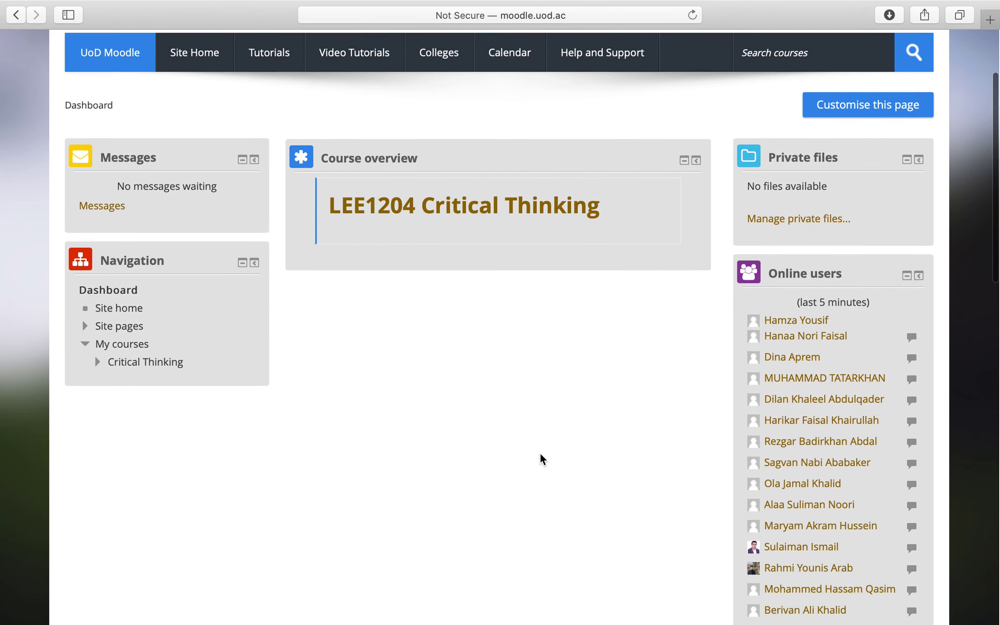
scroll(540, 452, "down", 6)
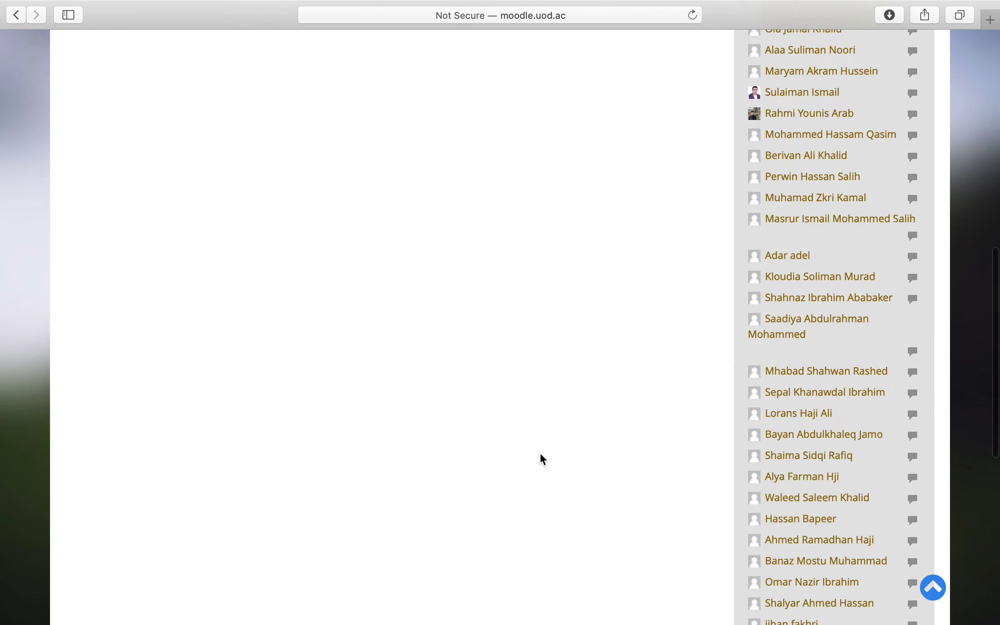
scroll(540, 452, "up", 15)
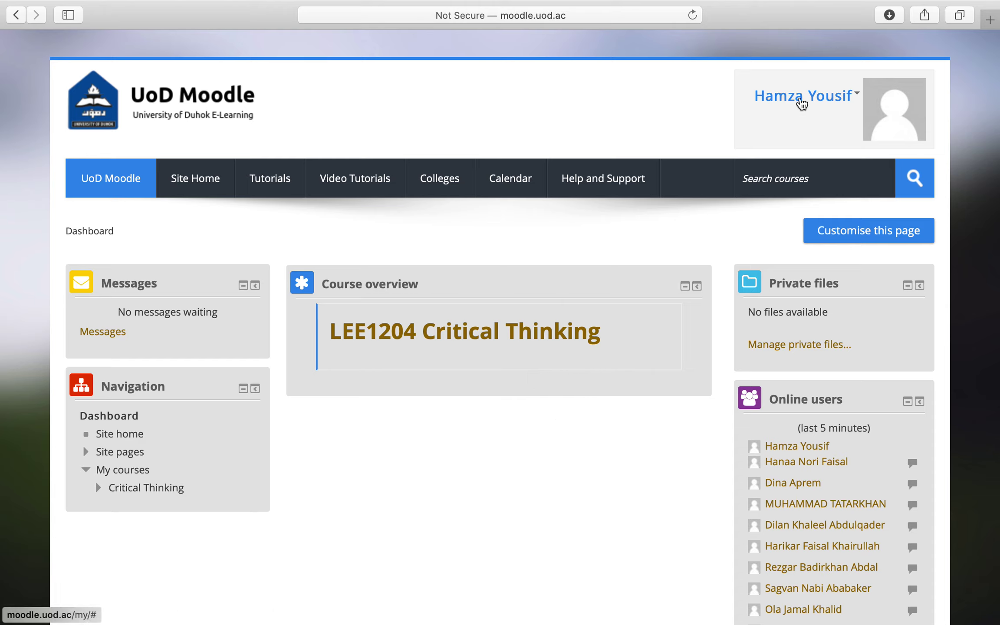
- Go from the user menu to Preferences and open the Edit profile form
left_click(848, 108)
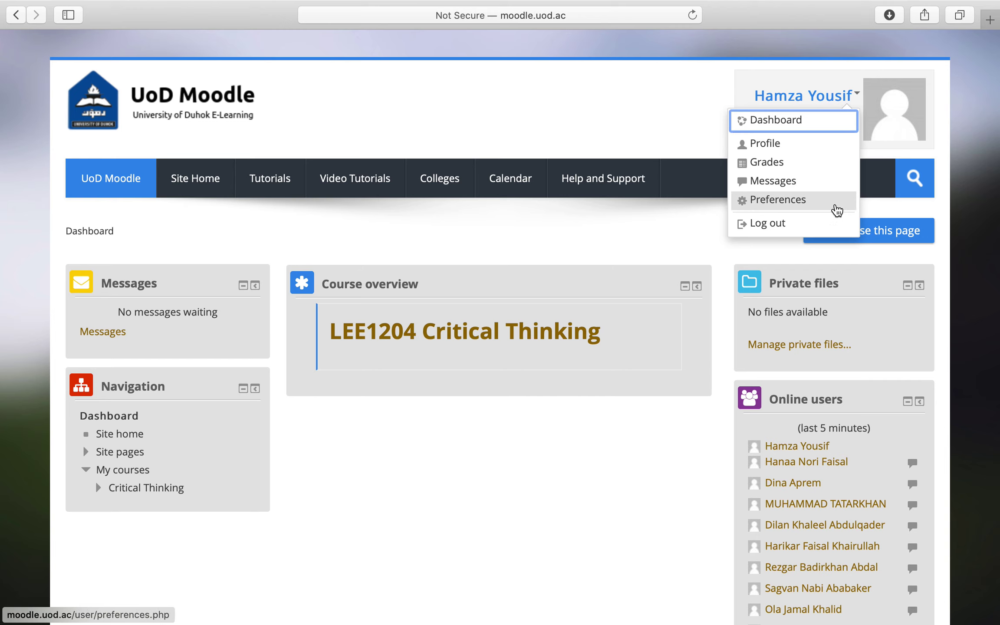
left_click(812, 202)
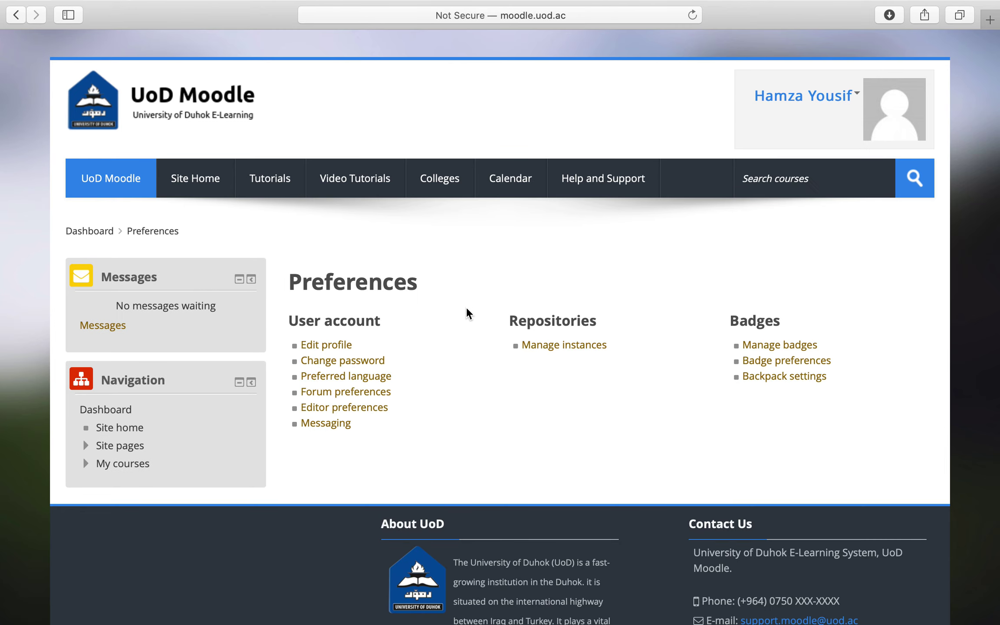
left_click(348, 346)
scroll(434, 390, "down", 1)
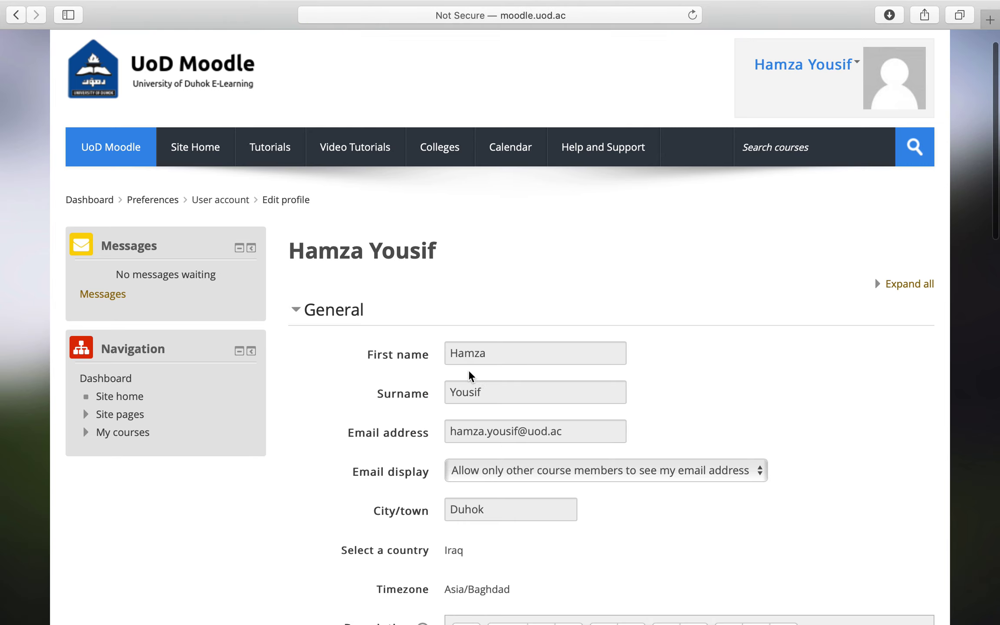
left_click(501, 353)
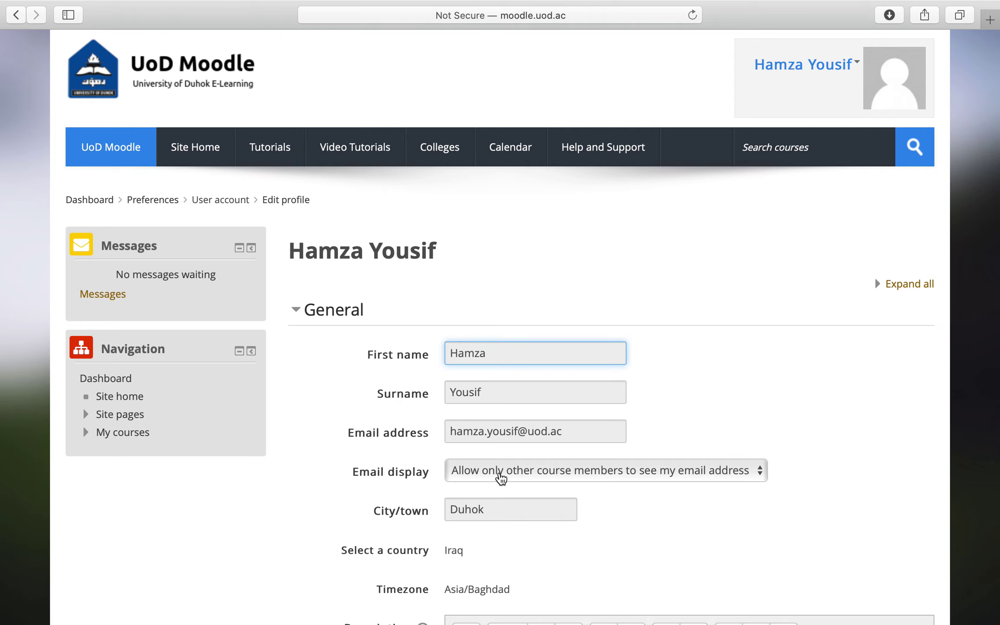
scroll(501, 495, "down", 2)
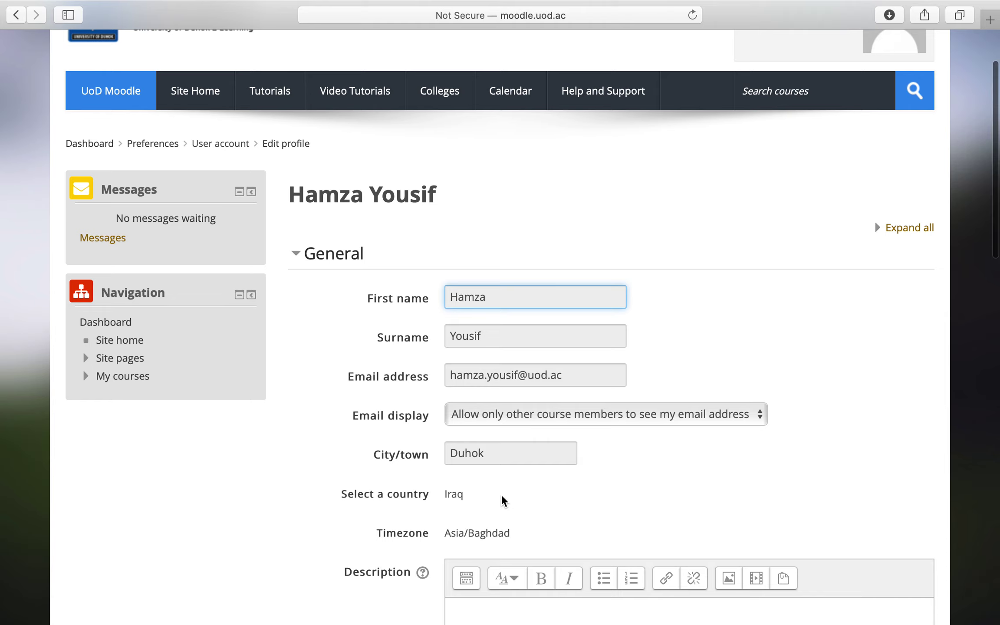
scroll(502, 495, "down", 10)
scroll(501, 494, "up", 1)
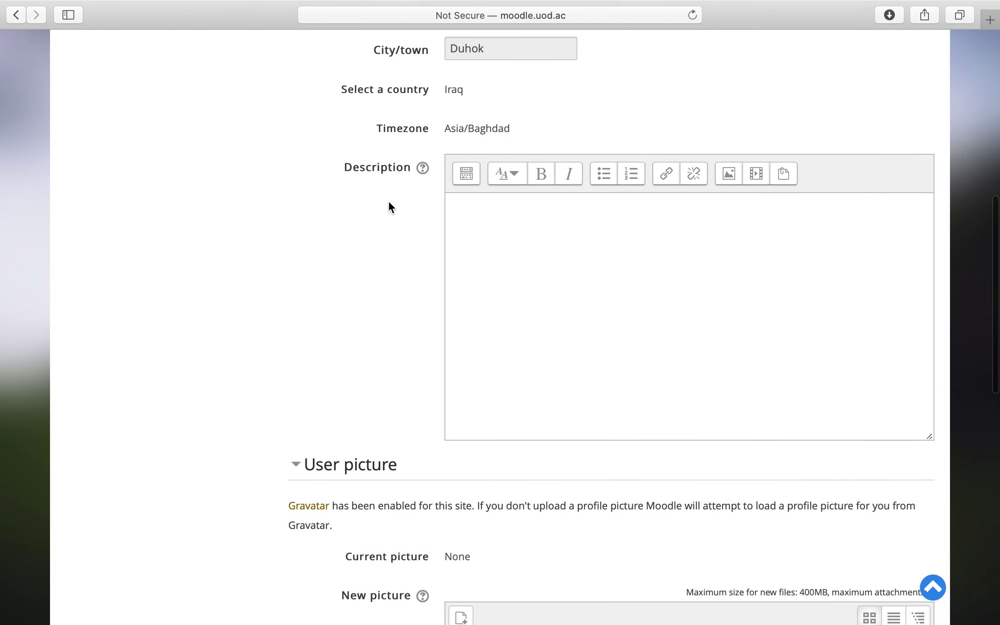
left_click(474, 222)
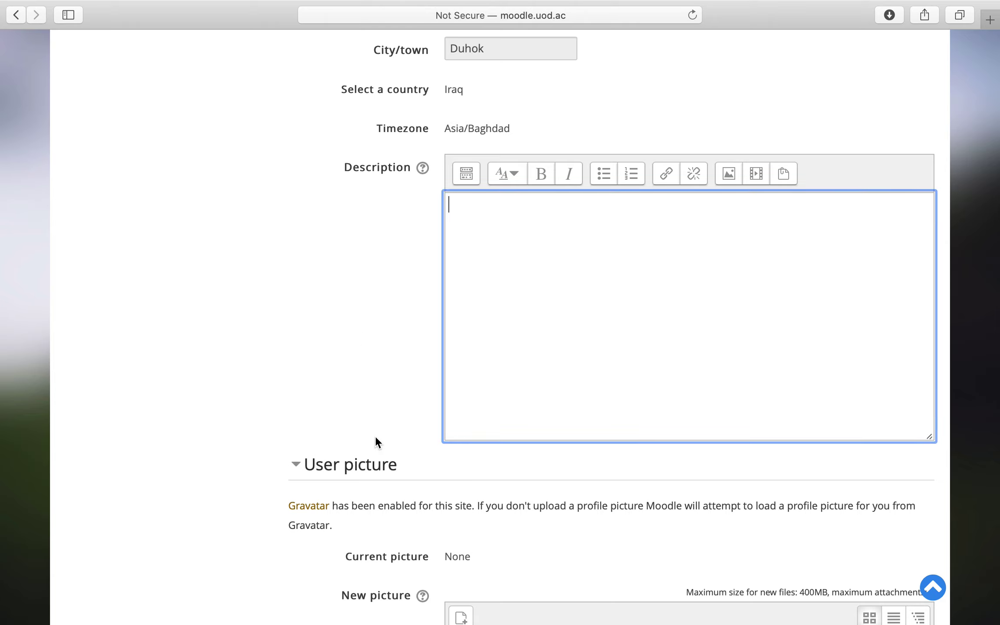
scroll(375, 441, "down", 6)
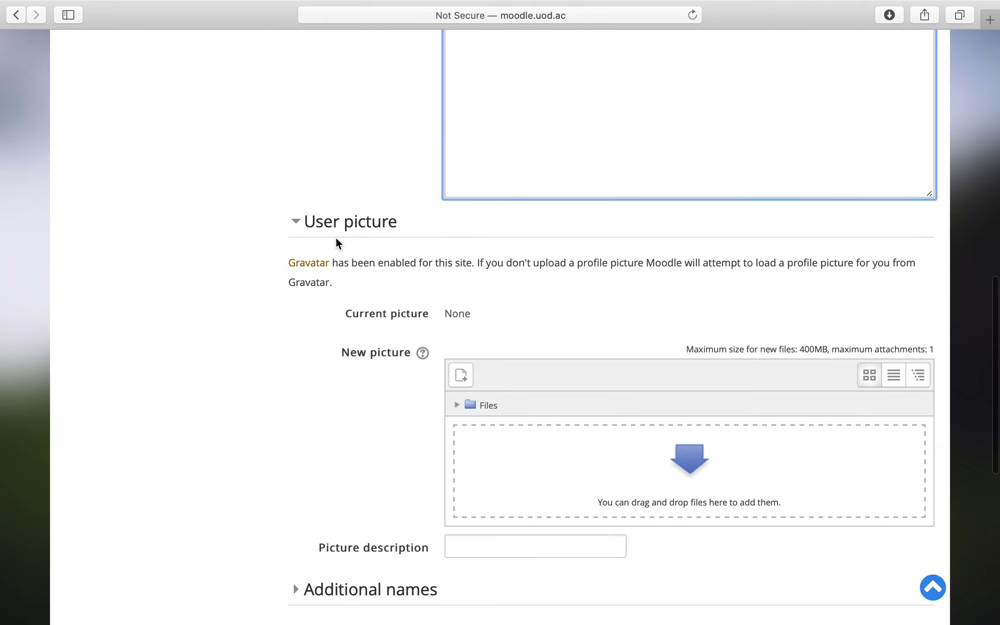
- Upload the profile photo JPG from the Desktop into the New picture field
left_click(465, 375)
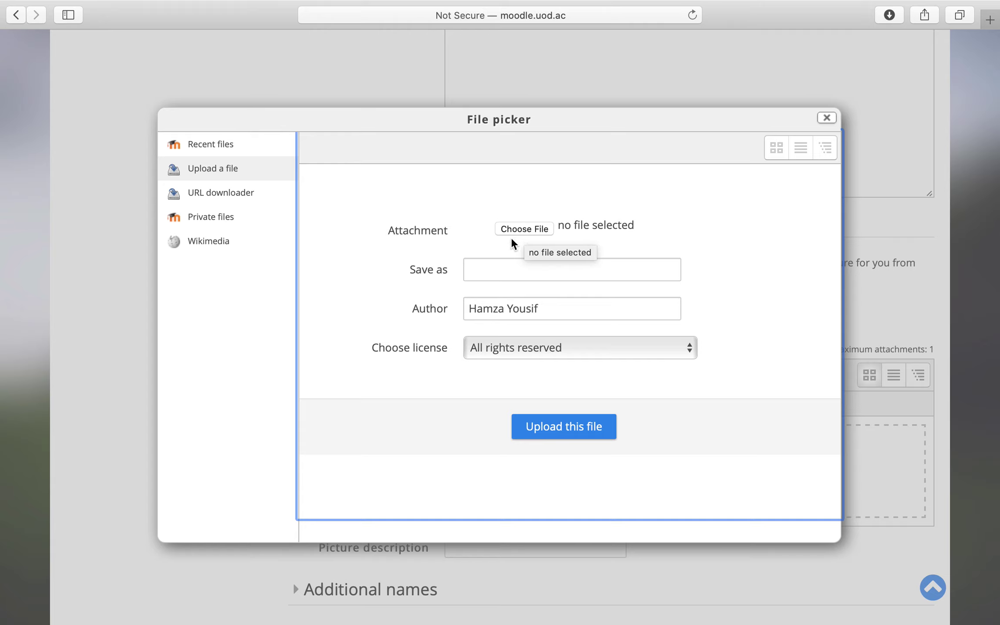
left_click(534, 230)
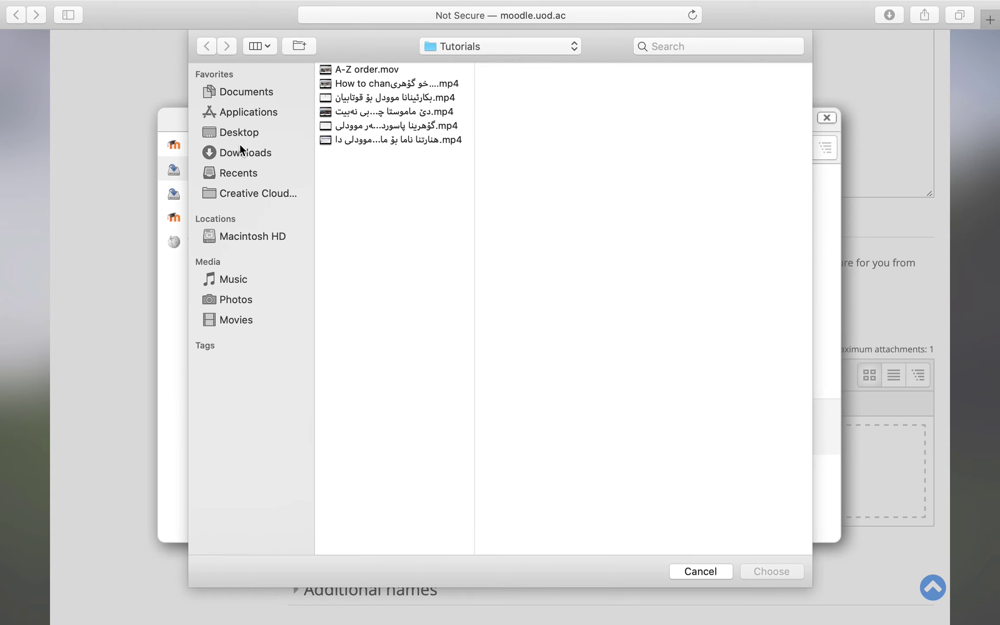
left_click(250, 149)
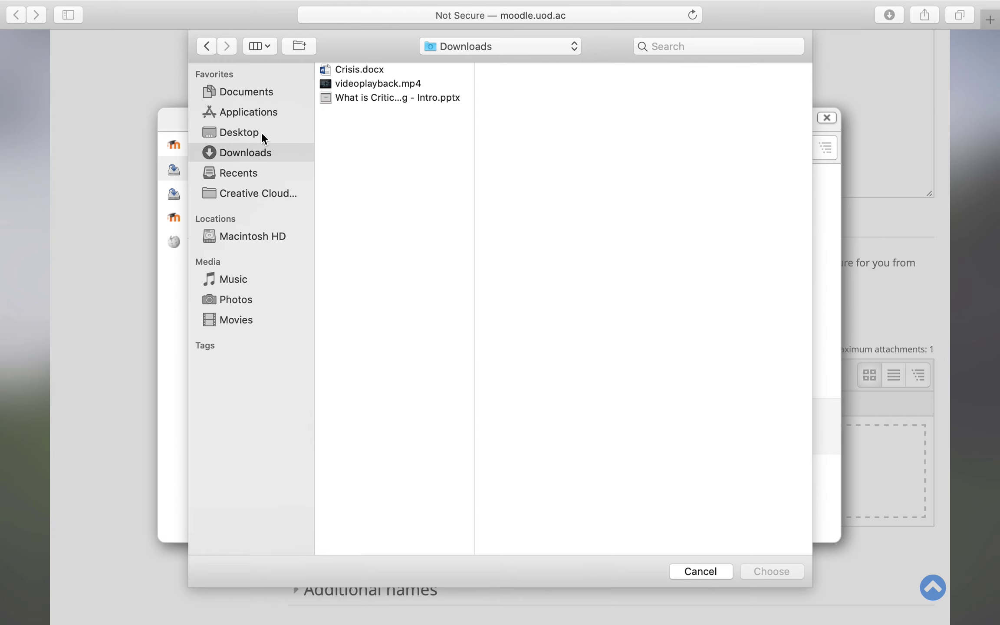
left_click(261, 133)
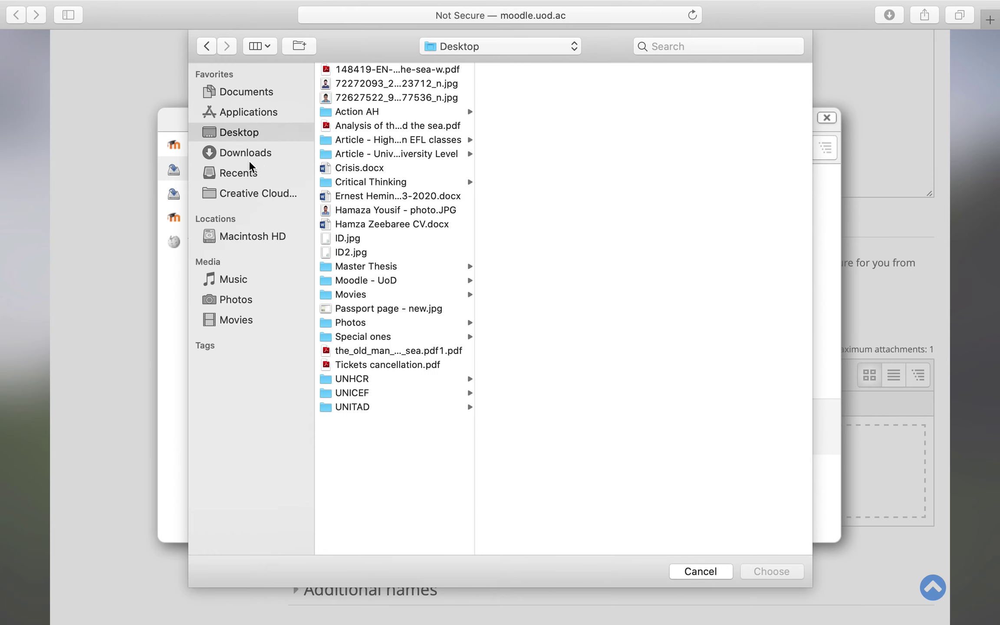
left_click(396, 213)
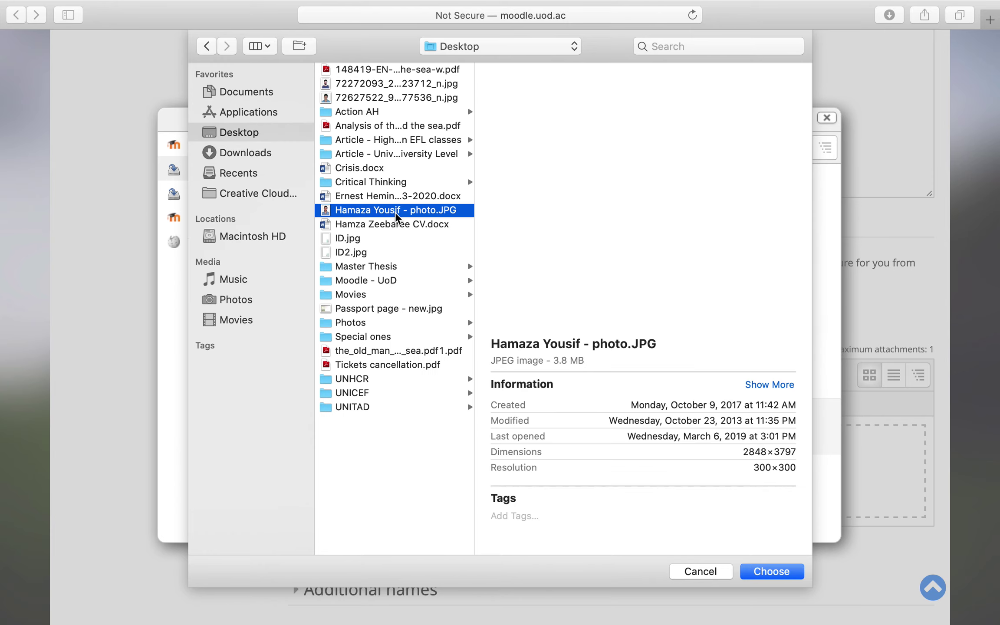
double_click(396, 212)
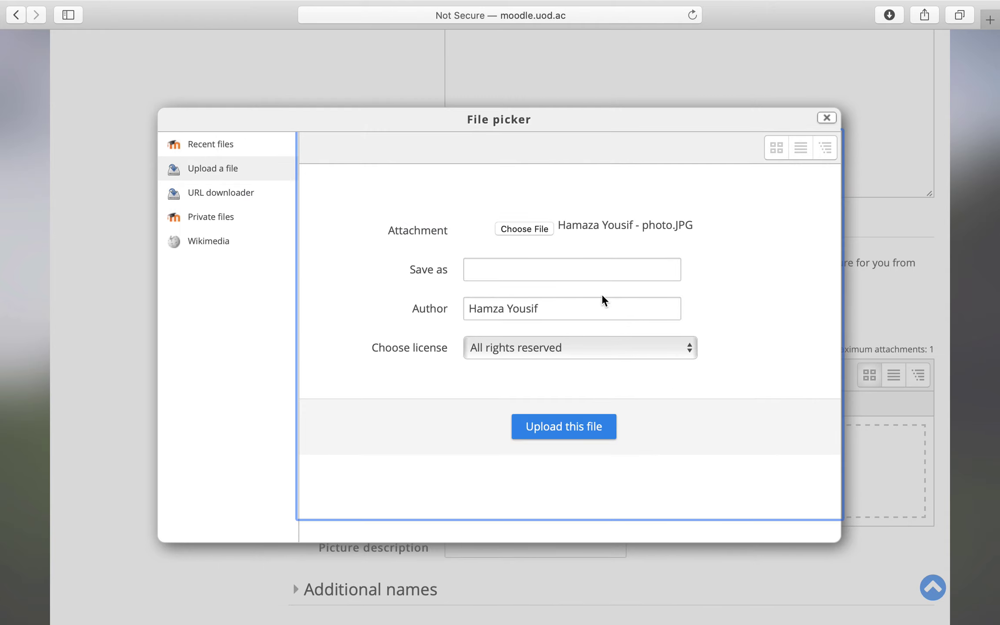
left_click(609, 437)
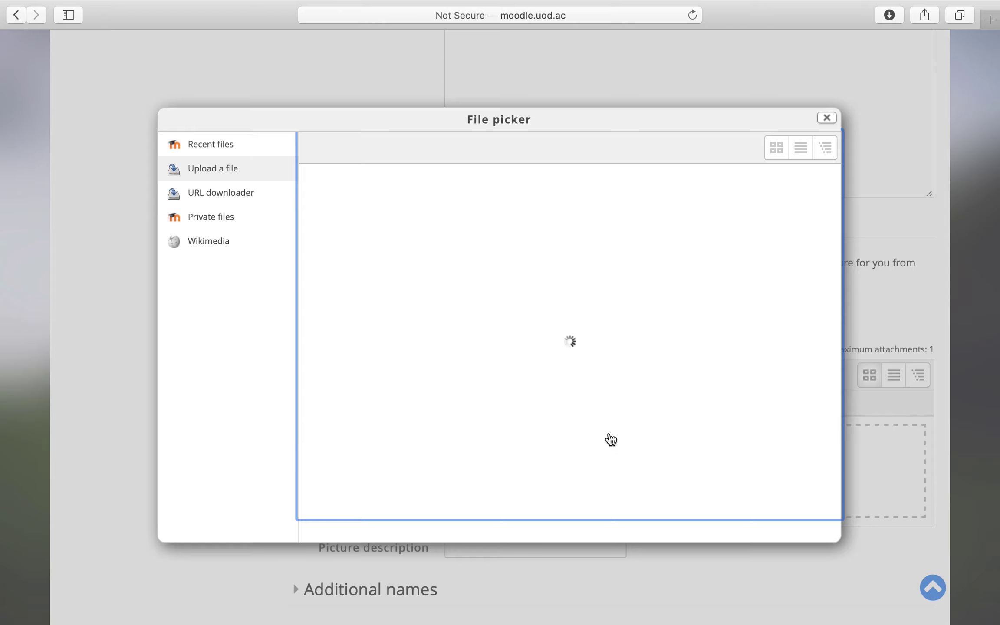
scroll(607, 434, "down", 5)
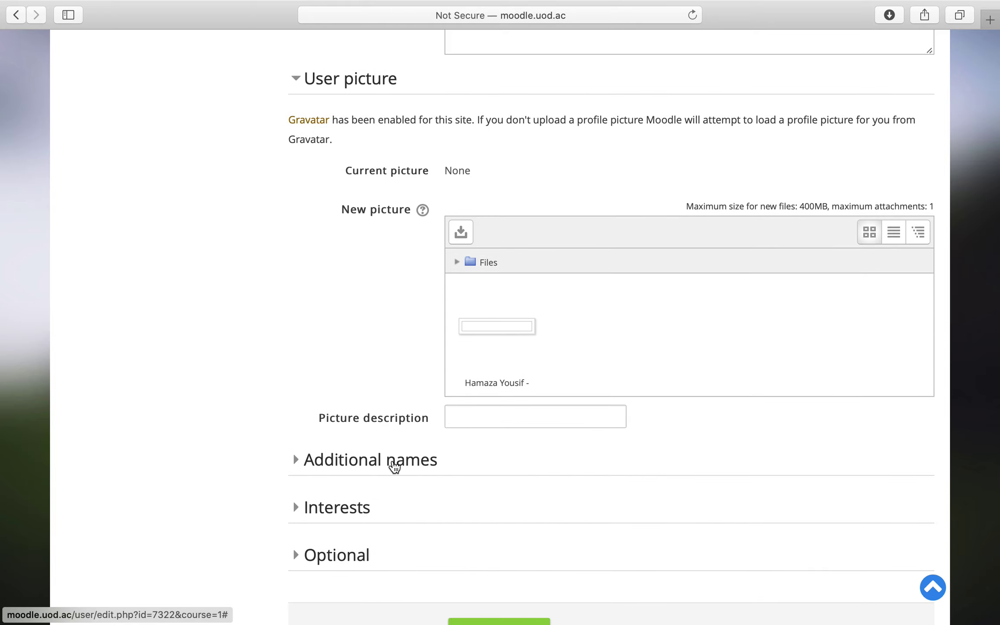
left_click(393, 462)
- Look through the Additional names and Interests sections of the profile form
scroll(392, 463, "down", 2)
left_click(480, 453)
scroll(357, 359, "down", 2)
left_click(352, 336)
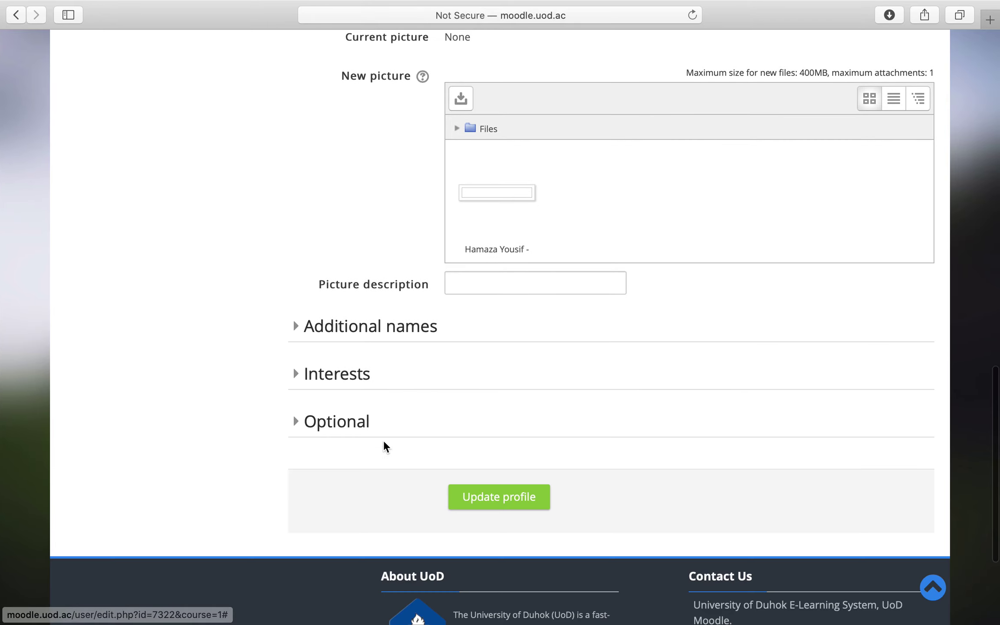
left_click(346, 377)
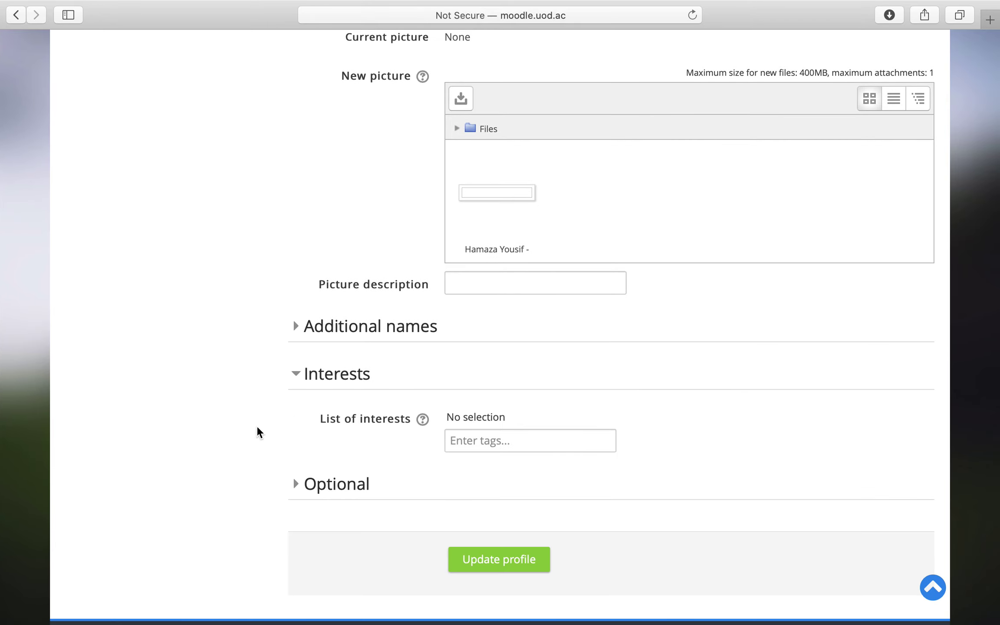
left_click(487, 440)
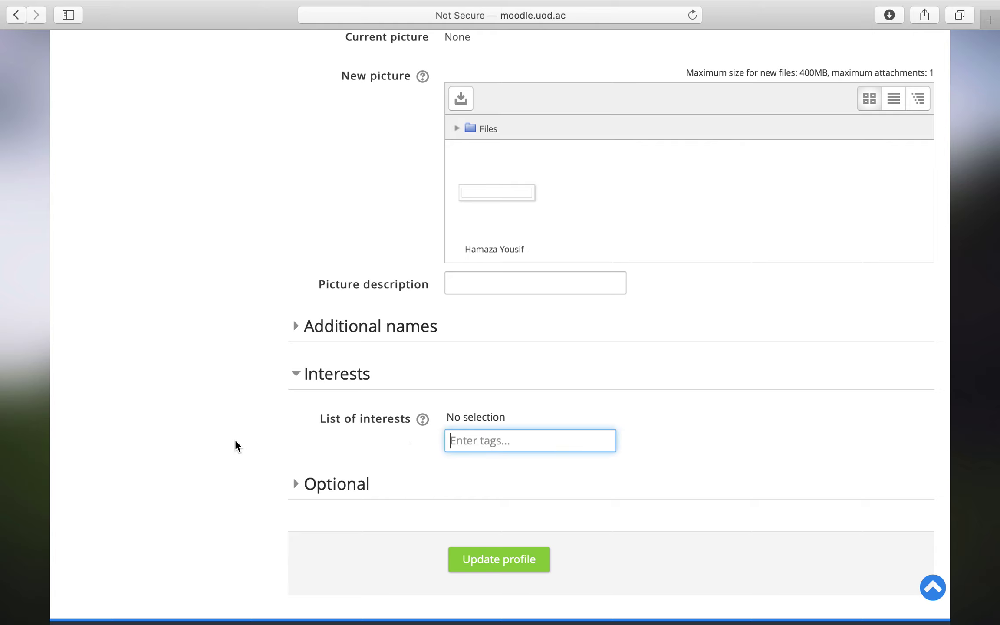
left_click(330, 374)
- Review the Optional section, collapse it, and scroll back up the form
left_click(351, 425)
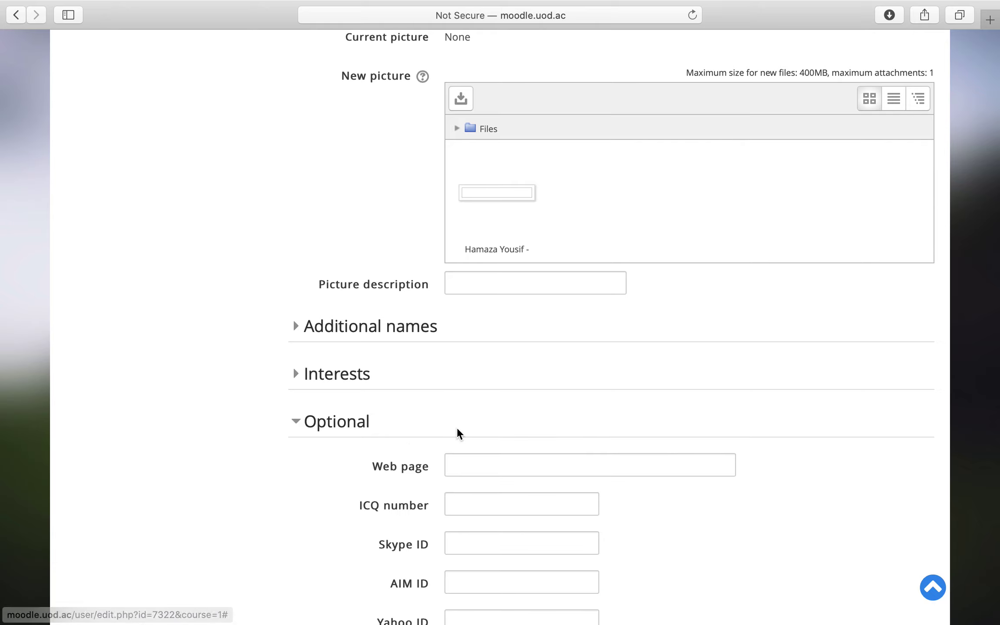
scroll(458, 431, "down", 4)
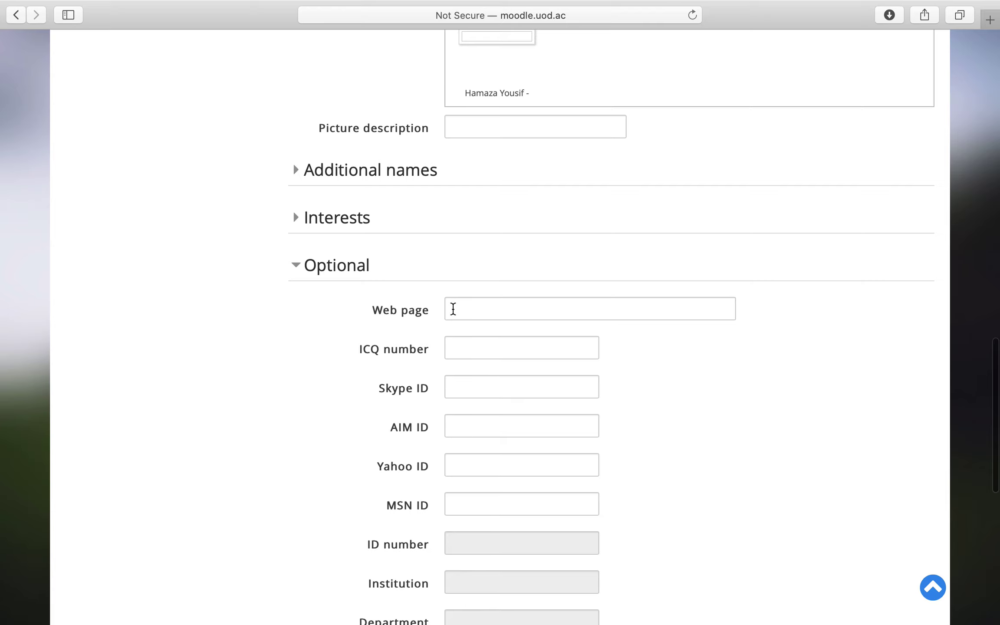
scroll(494, 318, "down", 1)
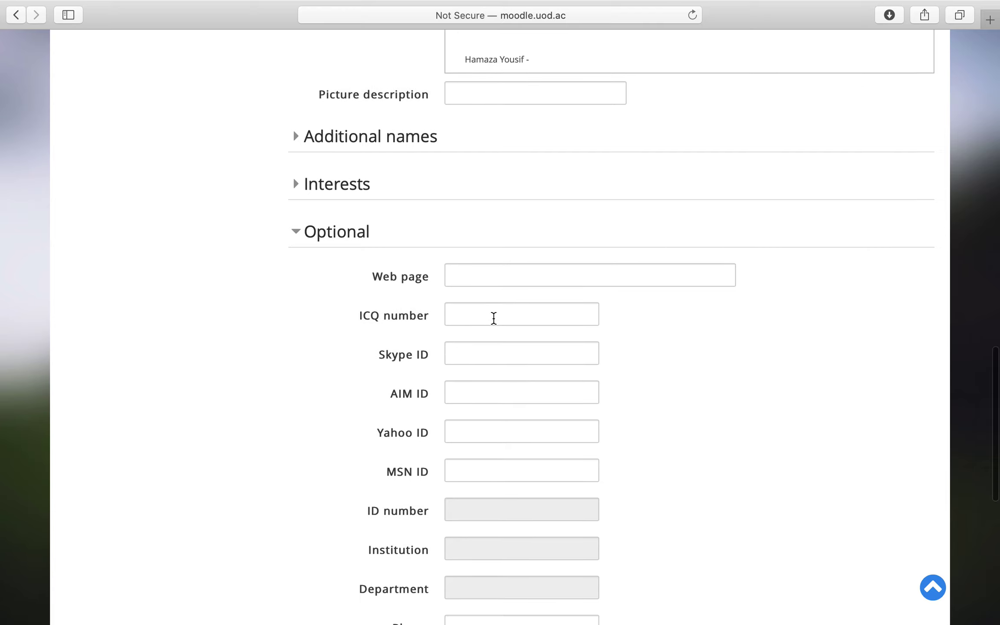
scroll(453, 504, "down", 3)
scroll(435, 434, "down", 3)
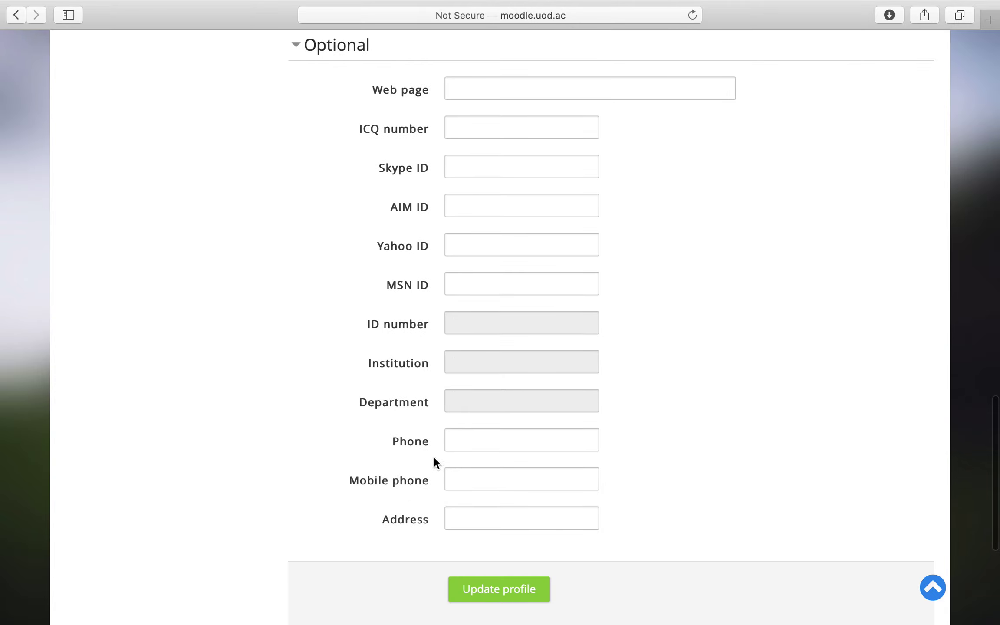
scroll(319, 220, "up", 3)
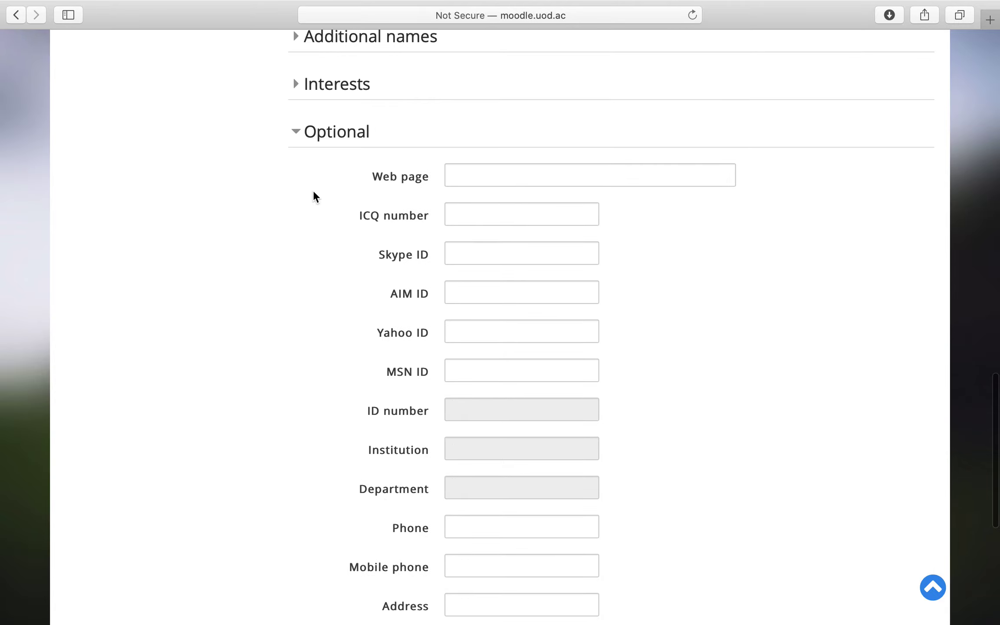
left_click(323, 143)
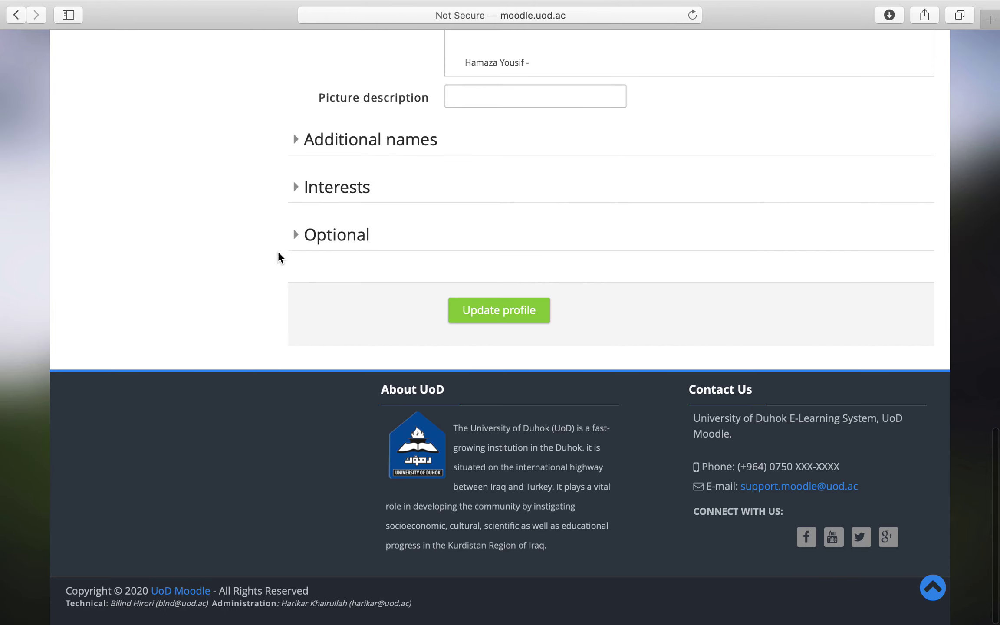
scroll(321, 286, "up", 2)
scroll(499, 152, "up", 3)
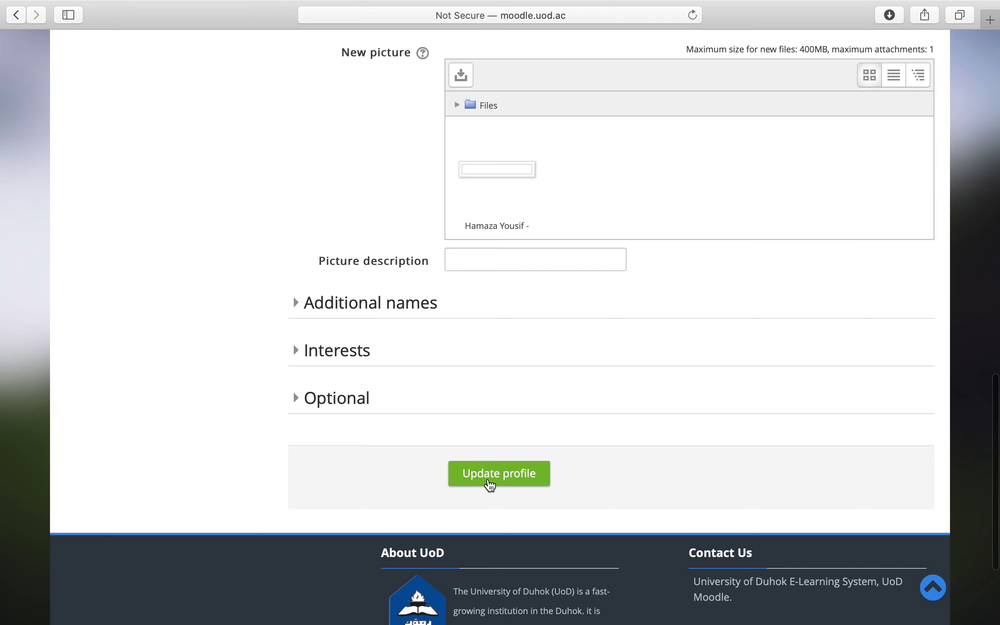
- Save the profile updates, then cancel Change password without setting a new password
left_click(519, 484)
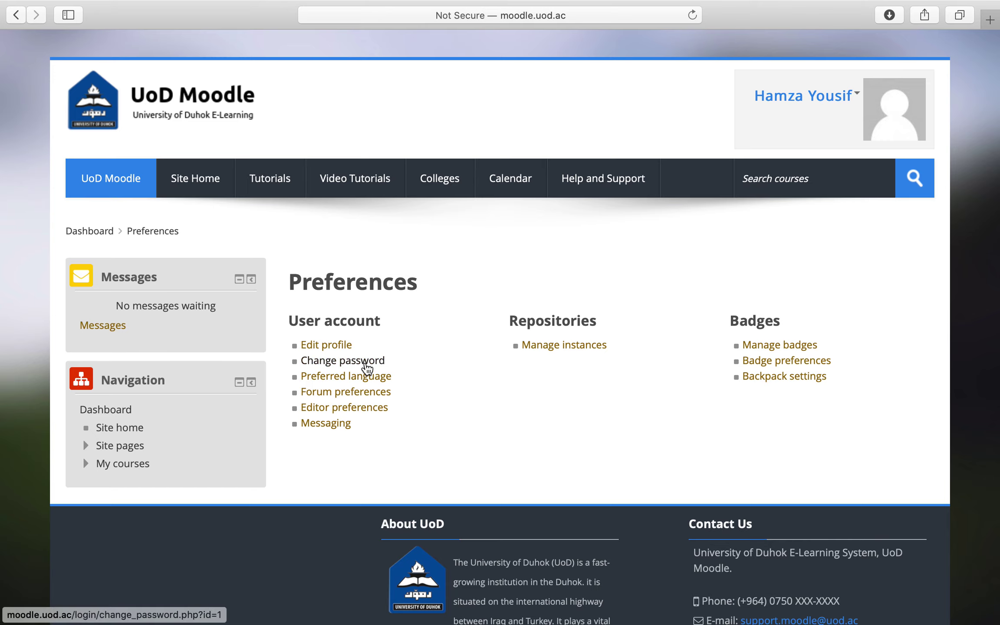
left_click(383, 361)
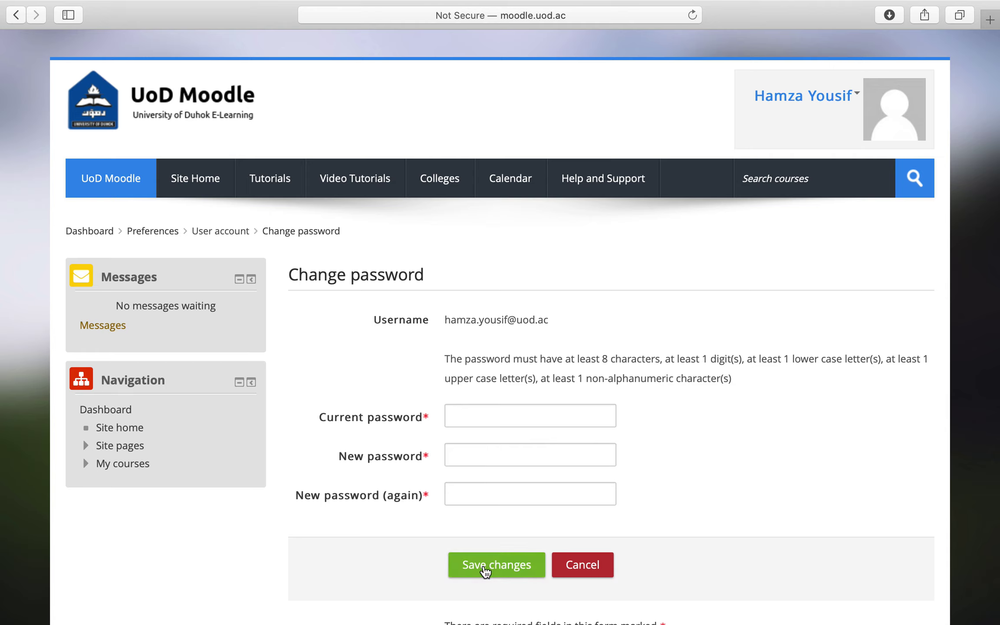
left_click(603, 565)
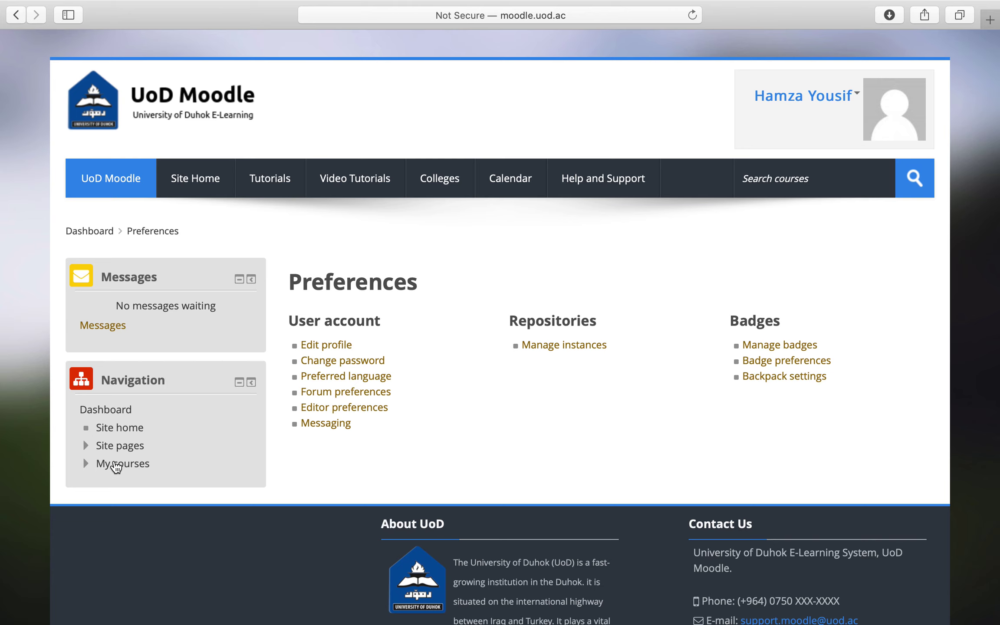
scroll(356, 475, "down", 2)
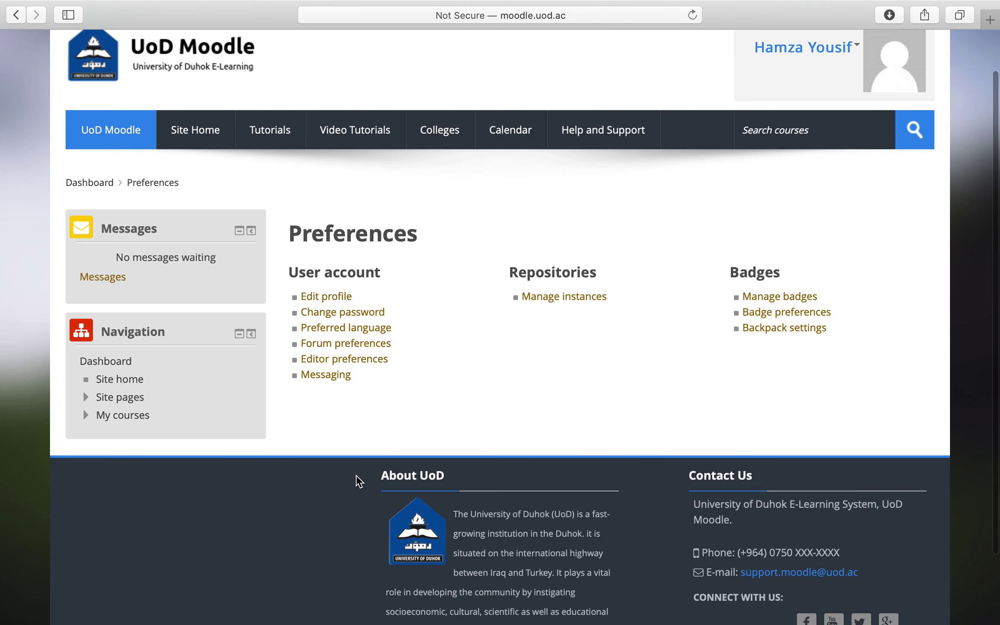
- Open Critical Thinking from My courses and scroll through its topics
left_click(121, 418)
left_click(149, 432)
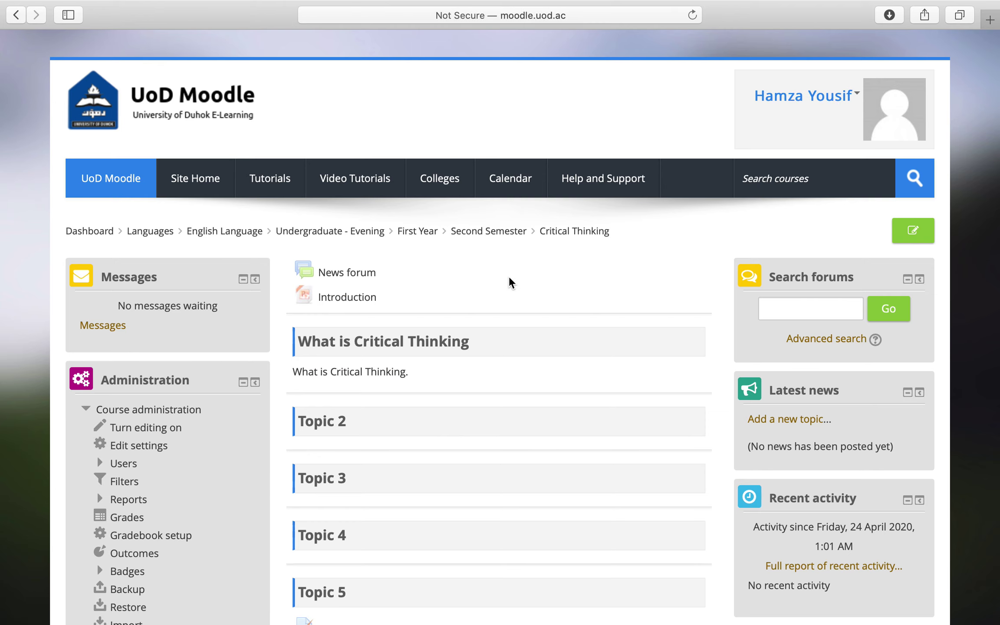
scroll(508, 283, "down", 1)
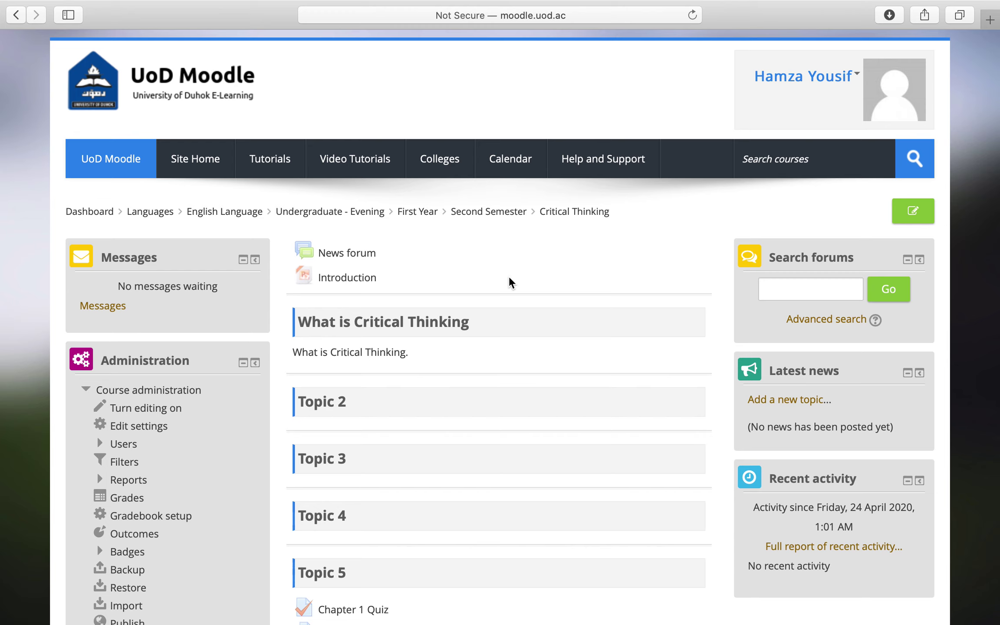
scroll(481, 249, "down", 3)
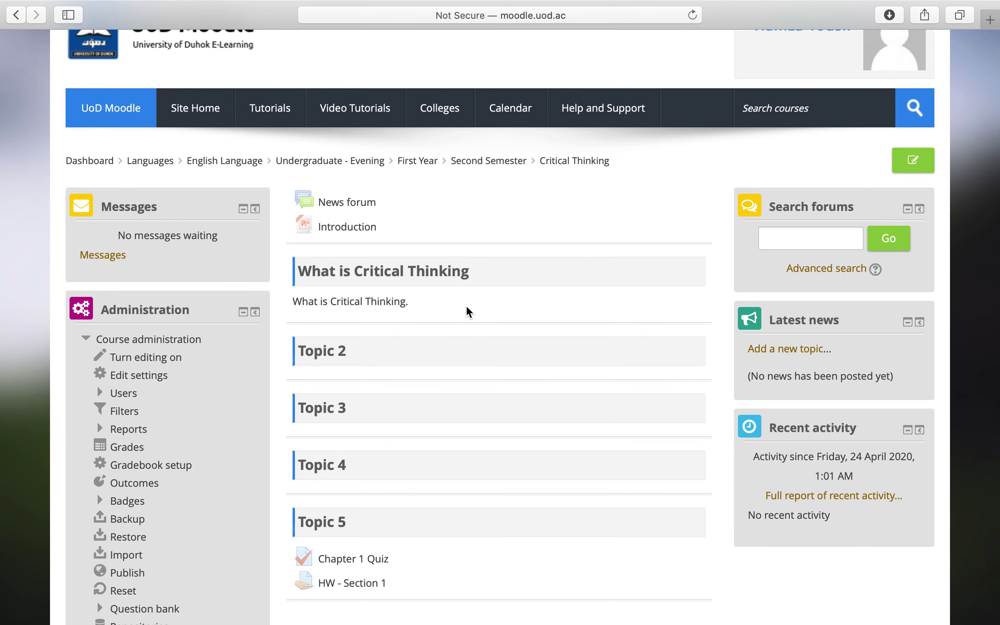
scroll(467, 306, "down", 2)
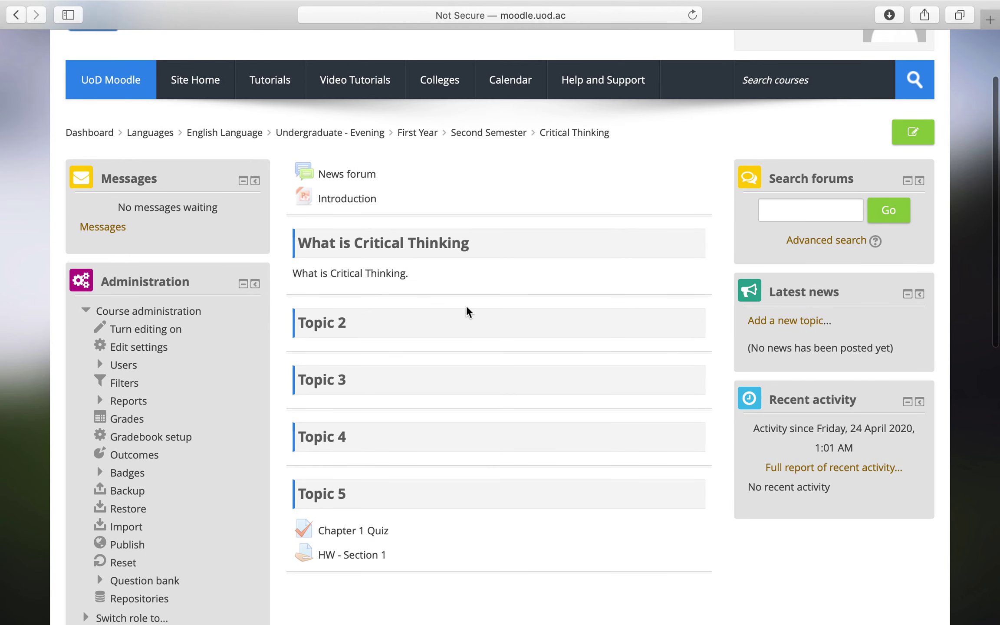
scroll(466, 305, "up", 3)
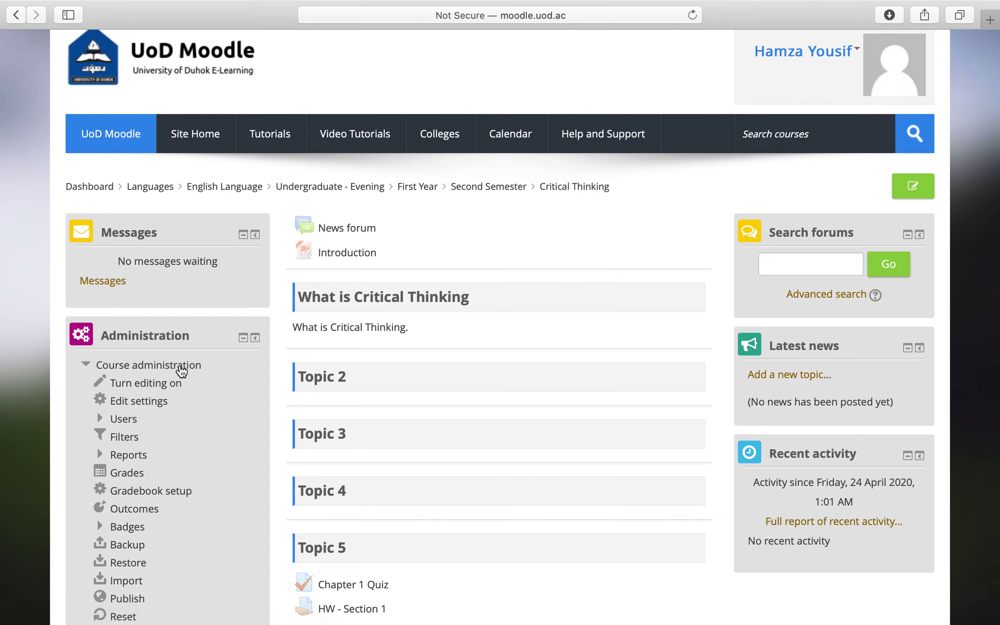
- Turn editing on and open the Edit topic settings for Topic 2
left_click(167, 387)
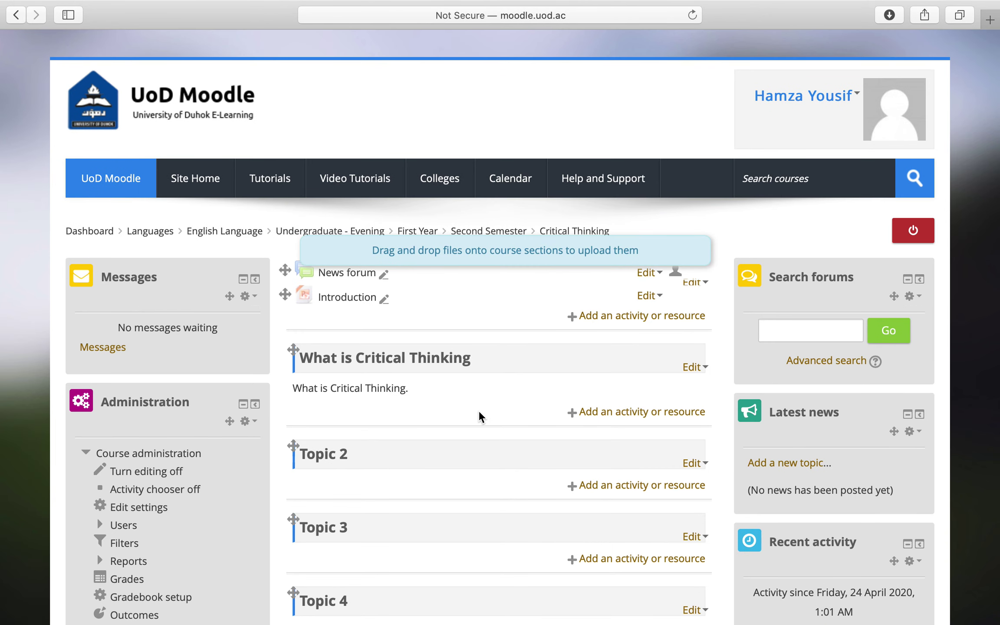
scroll(478, 415, "down", 5)
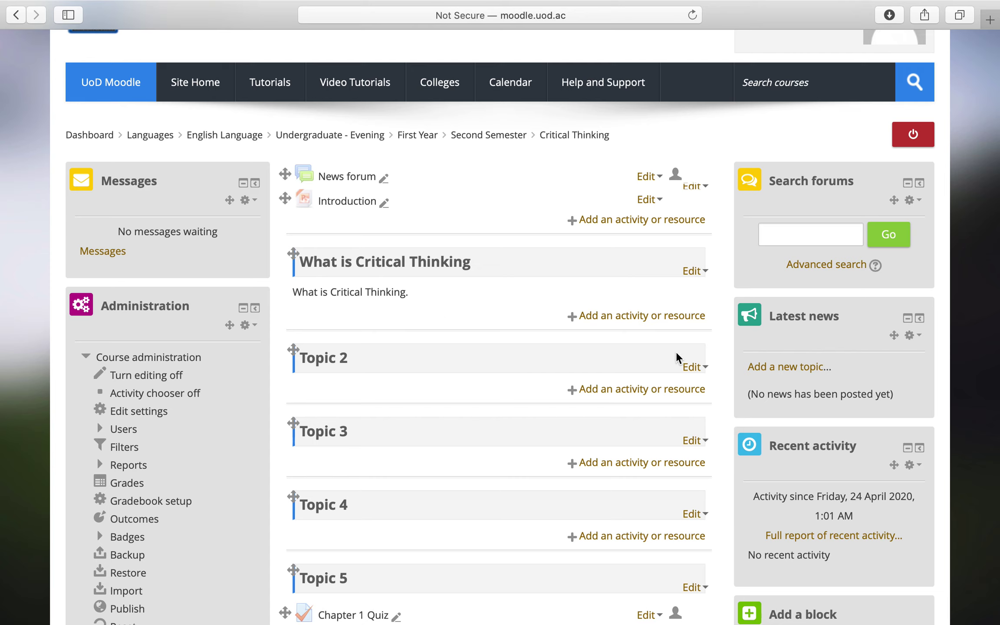
left_click(692, 367)
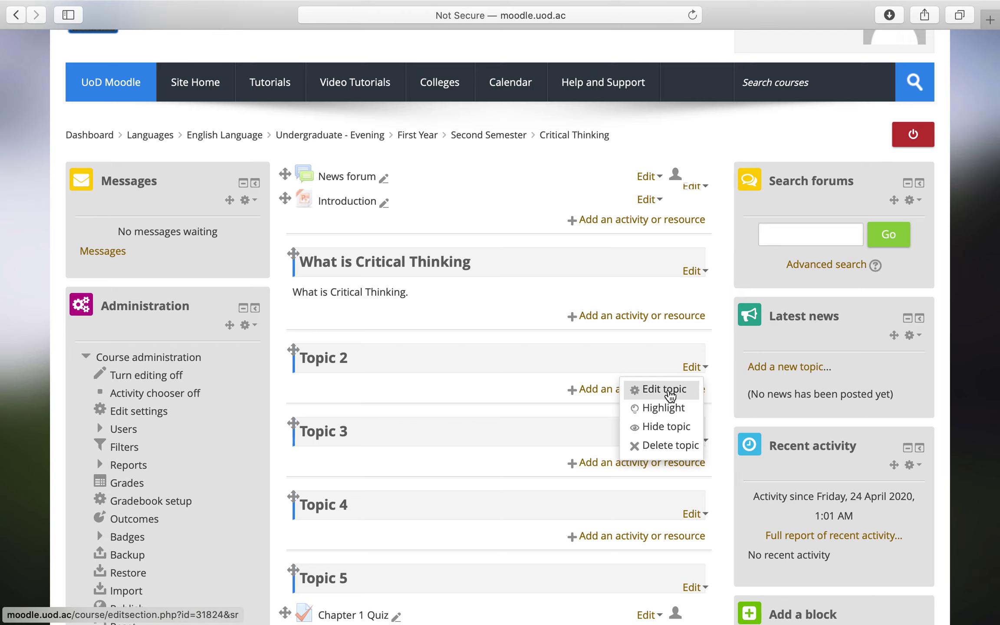
left_click(670, 391)
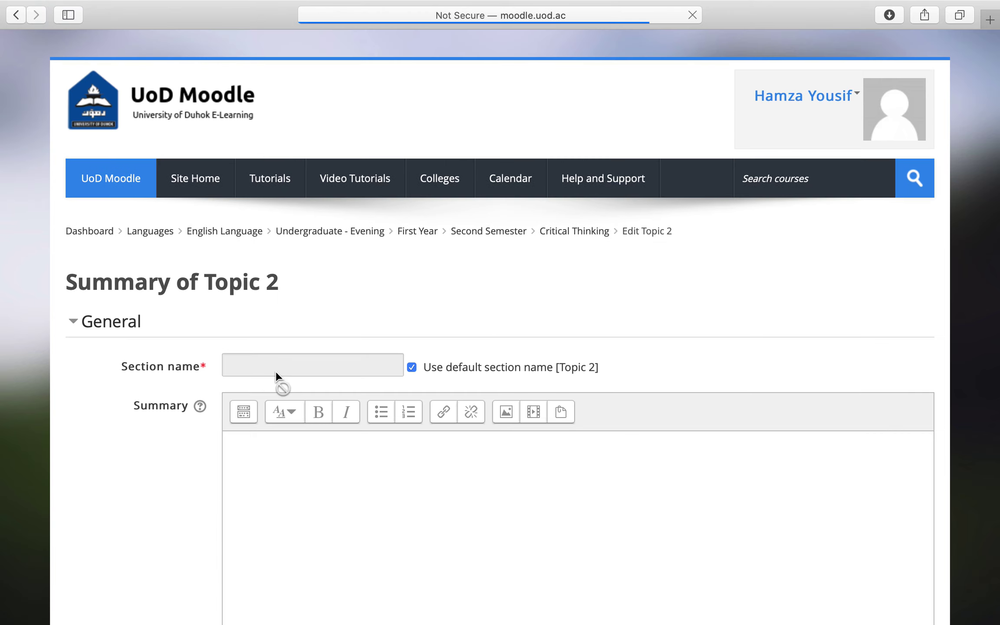
- Give Topic 2 the custom name 'Section 2' and save the changes
left_click(412, 367)
left_click(309, 359)
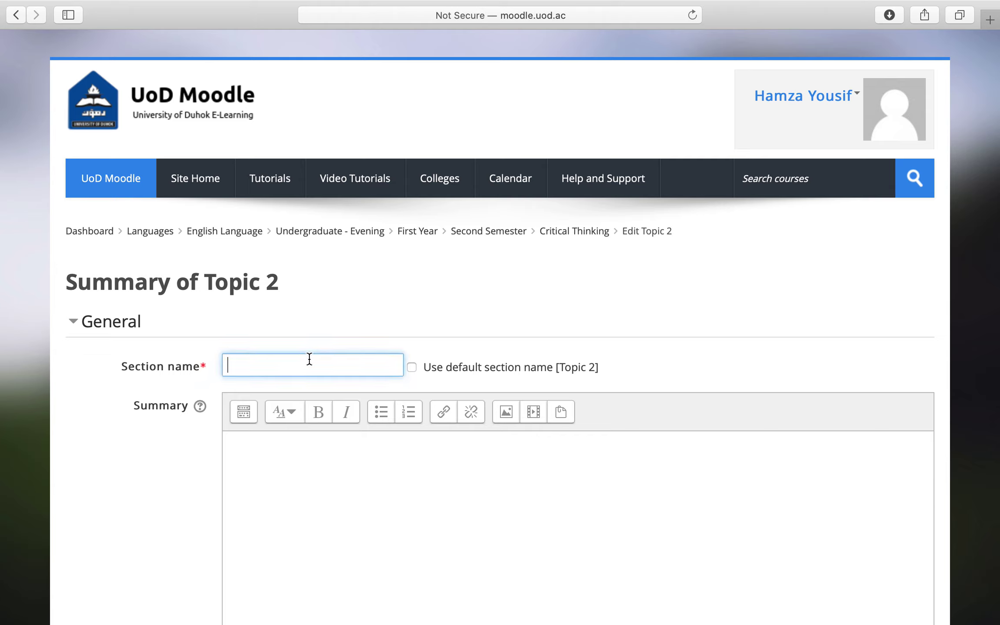
type("Section 2")
left_click(375, 491)
scroll(375, 491, "down", 5)
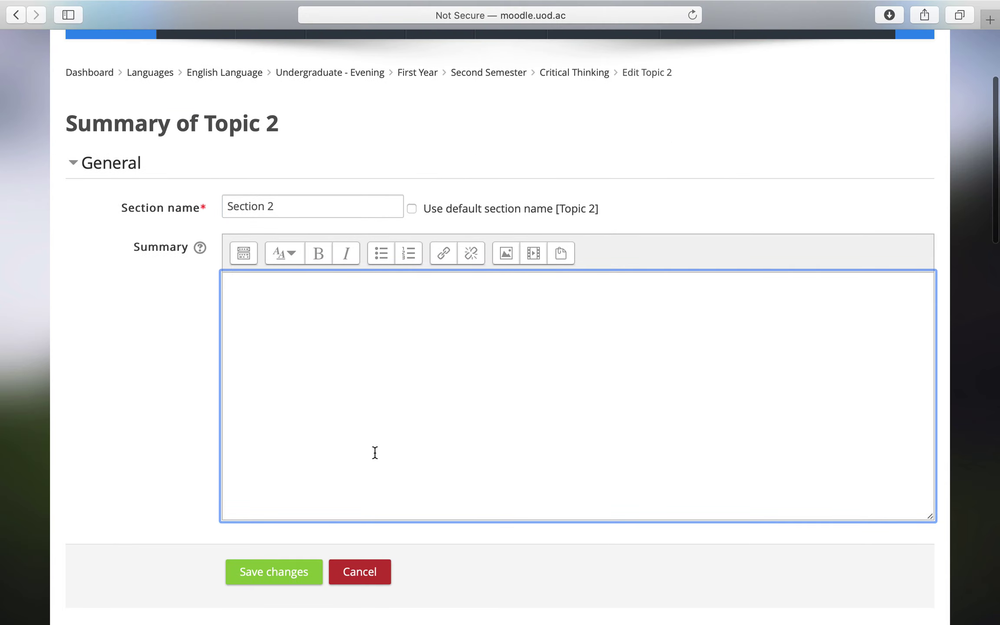
left_click(295, 573)
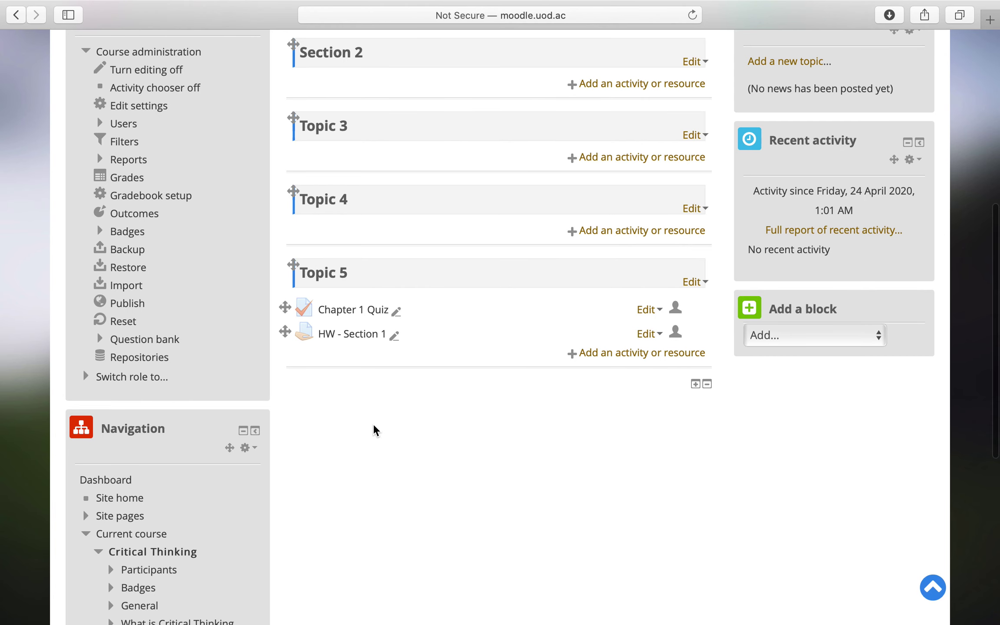
- Open the Add an activity or resource chooser under Section 2
scroll(373, 423, "up", 5)
scroll(373, 424, "up", 1)
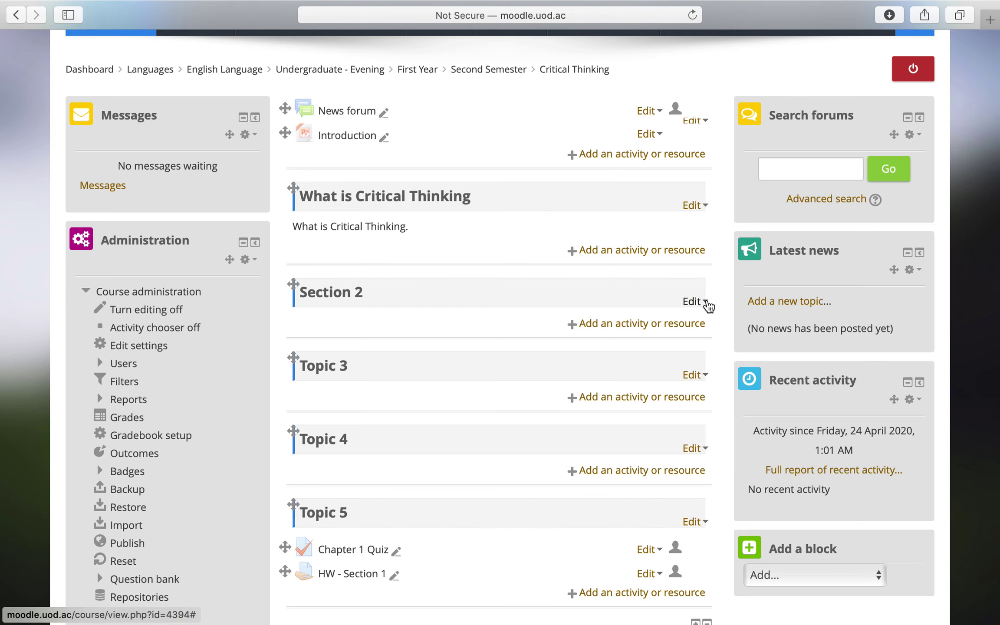
left_click(703, 303)
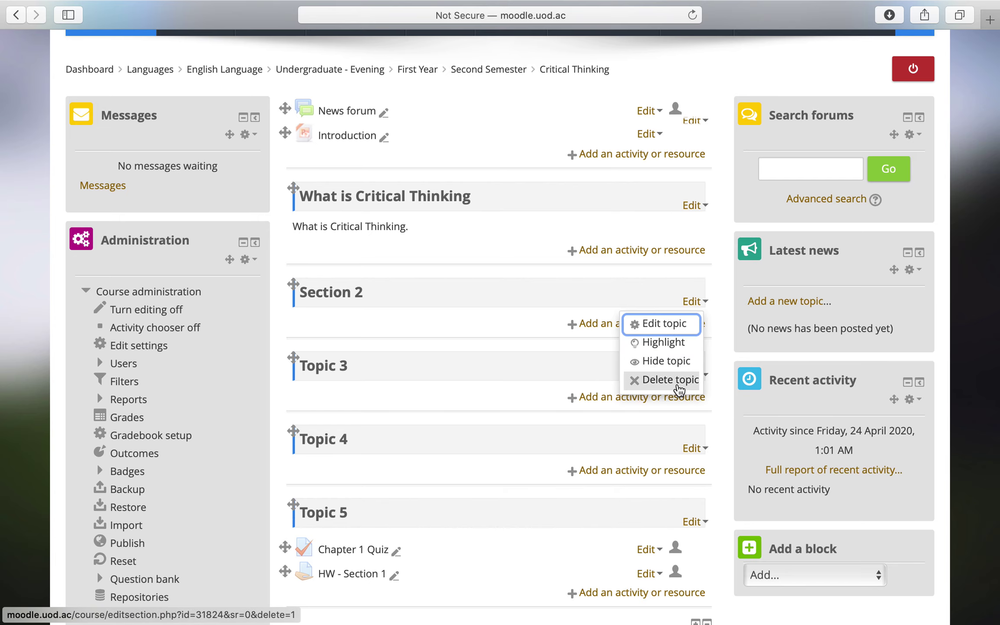
left_click(462, 336)
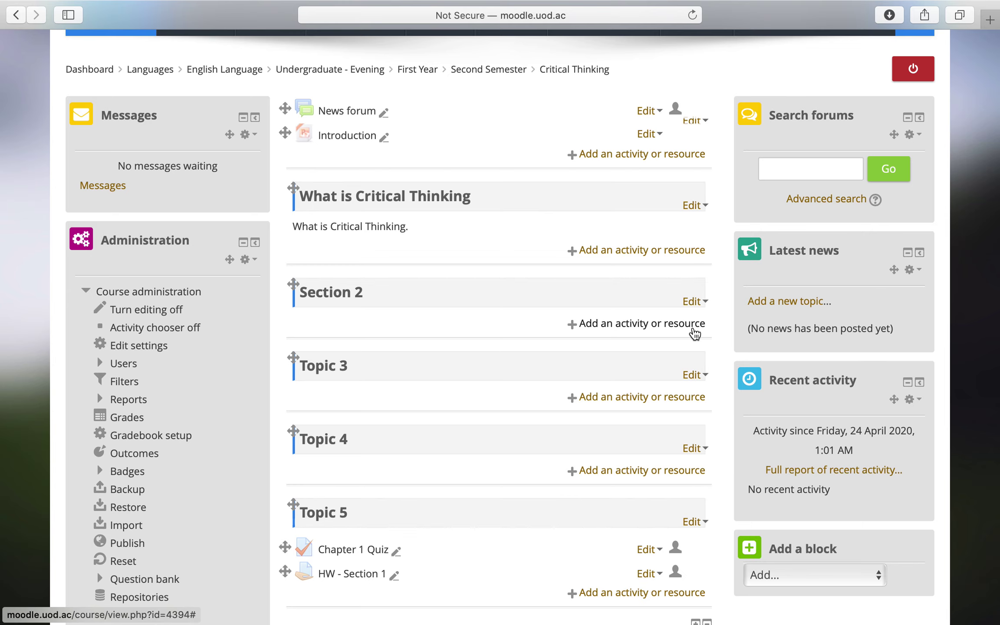
left_click(694, 325)
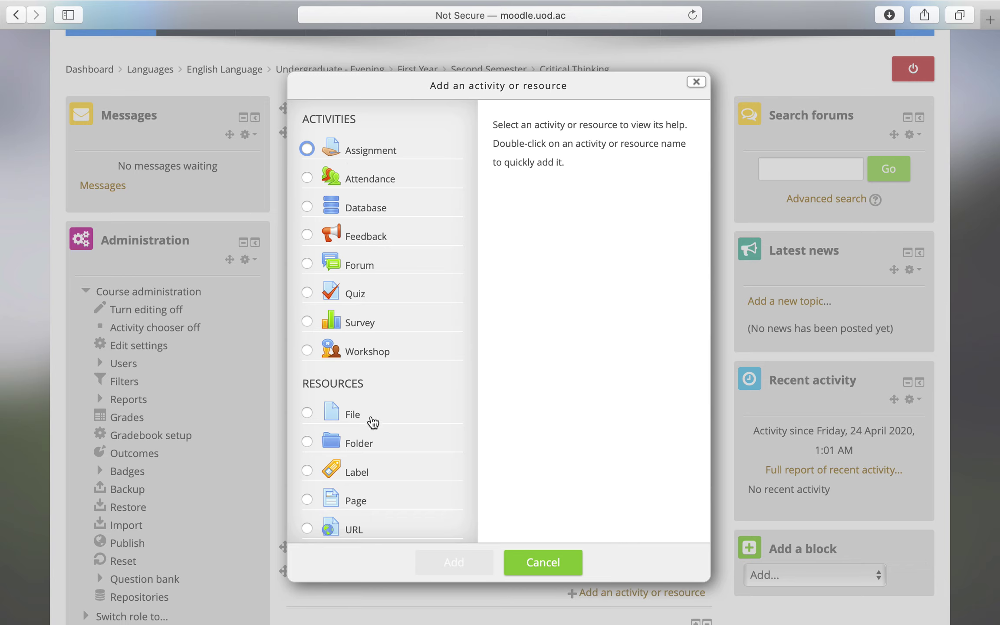
- Choose the File resource in the chooser and add it to Section 2
left_click(308, 414)
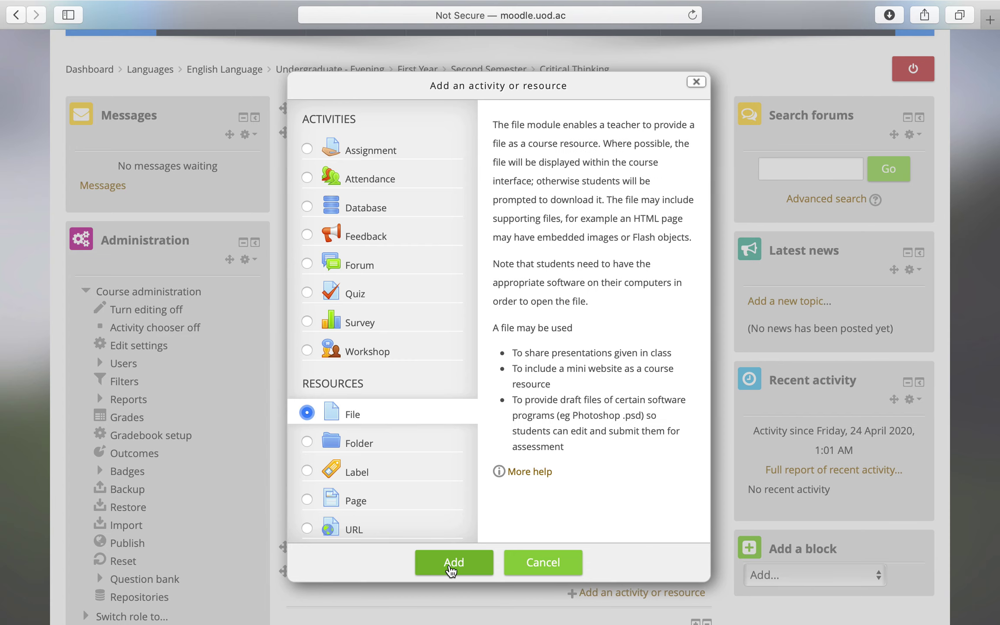
left_click(451, 570)
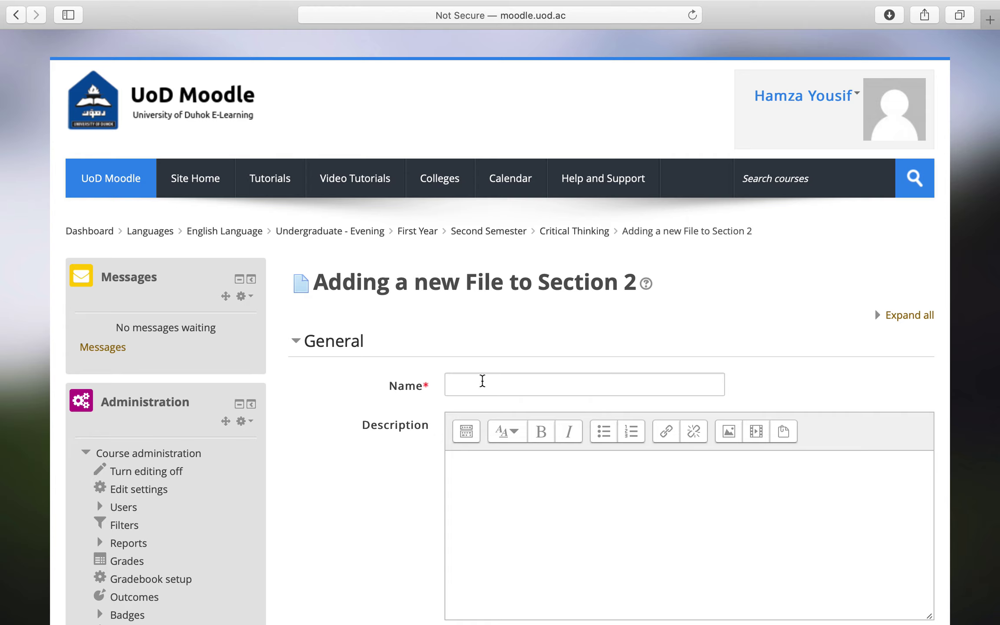
- Name the new File resource 'Section 2 - First file' and scroll to the Select files area
left_click(483, 381)
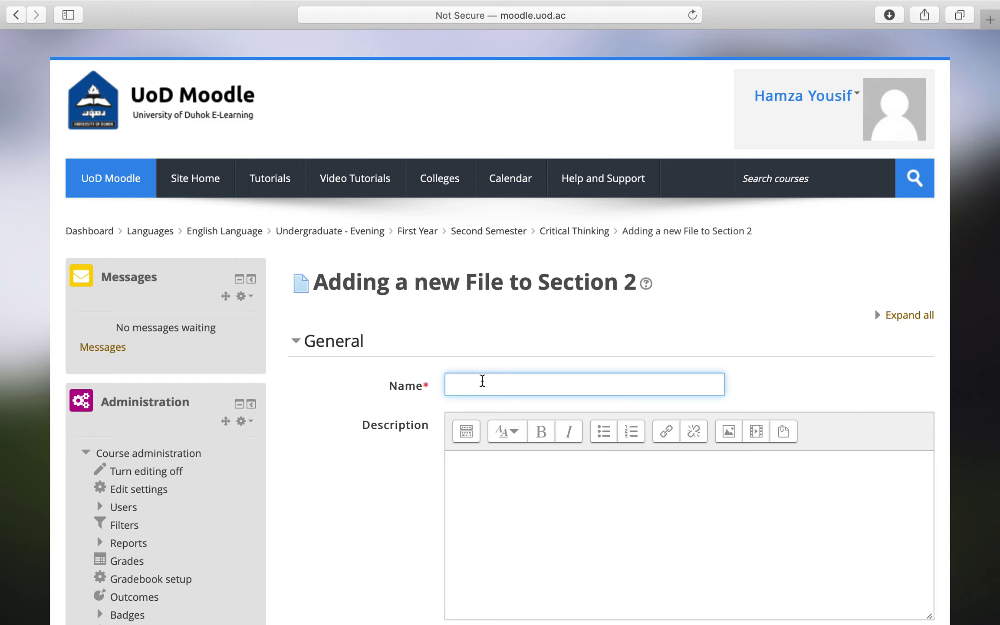
type("Sectoin")
key("BackSpace")
key("BackSpace")
type("ion 2 - First file")
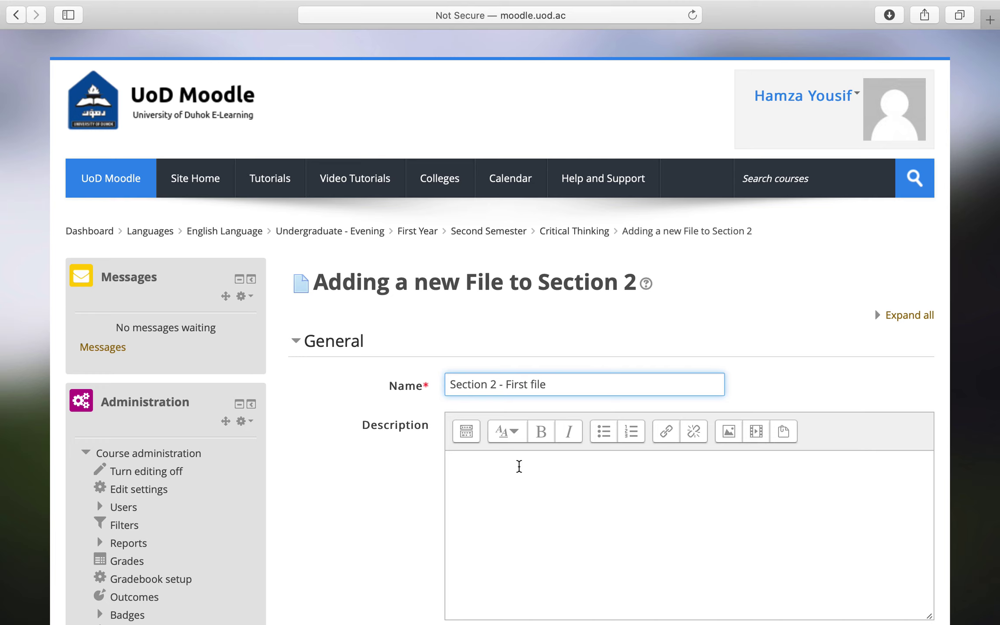
scroll(519, 466, "down", 2)
left_click(509, 449)
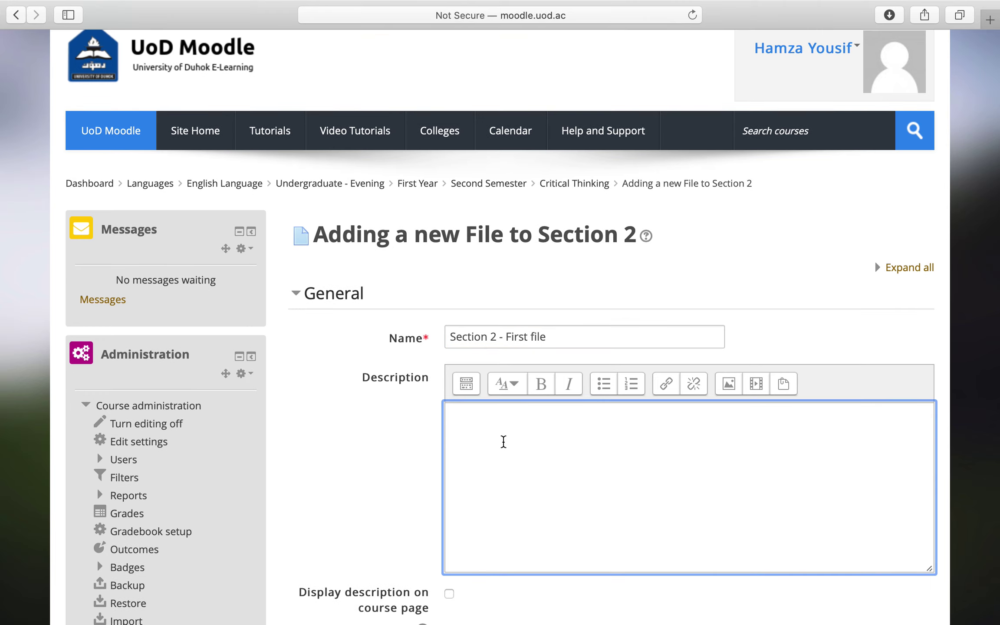
scroll(503, 442, "down", 2)
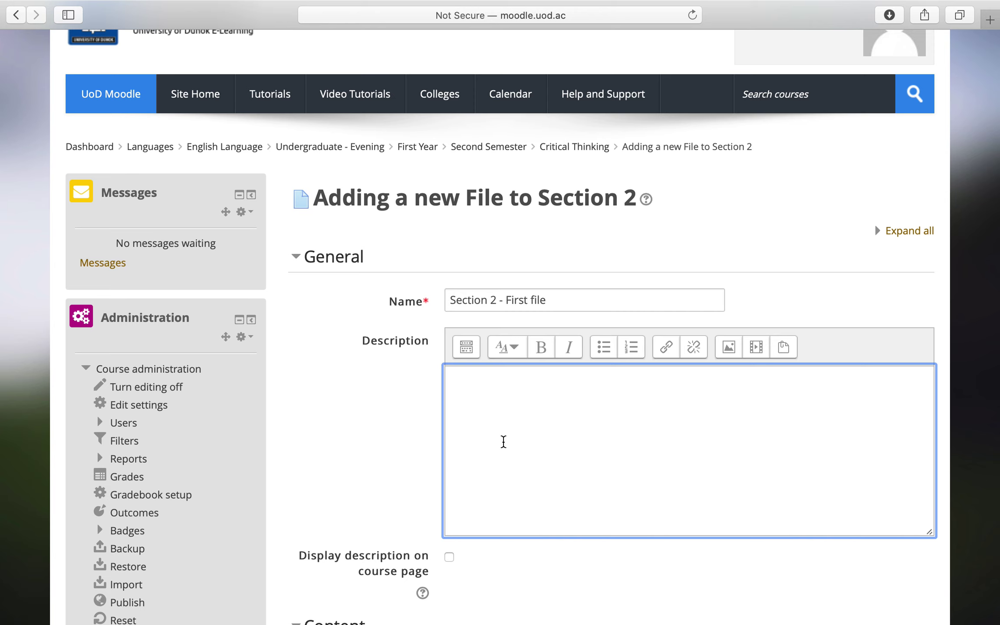
scroll(503, 442, "down", 10)
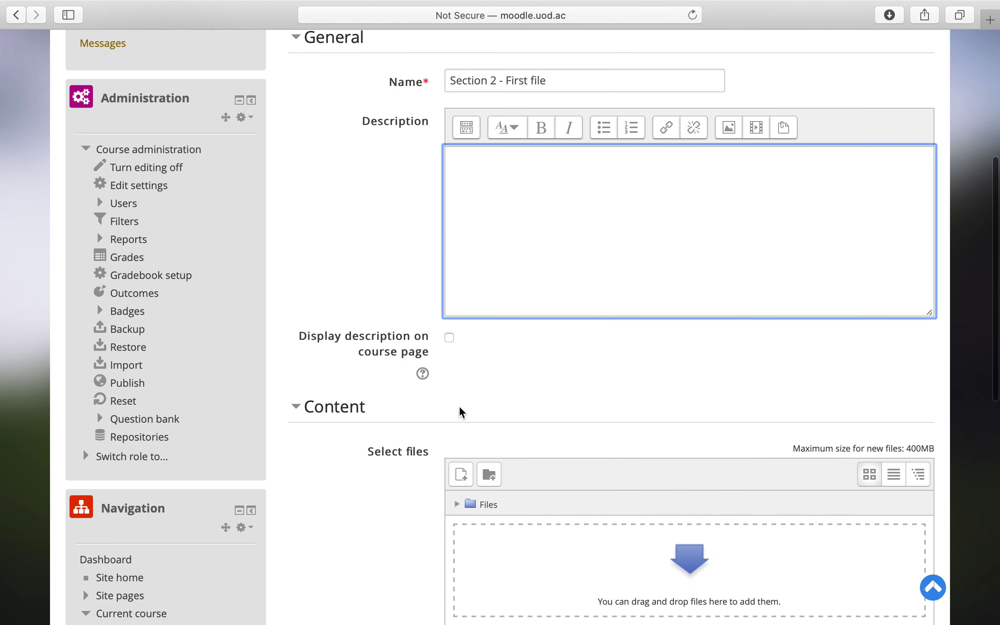
scroll(461, 412, "down", 2)
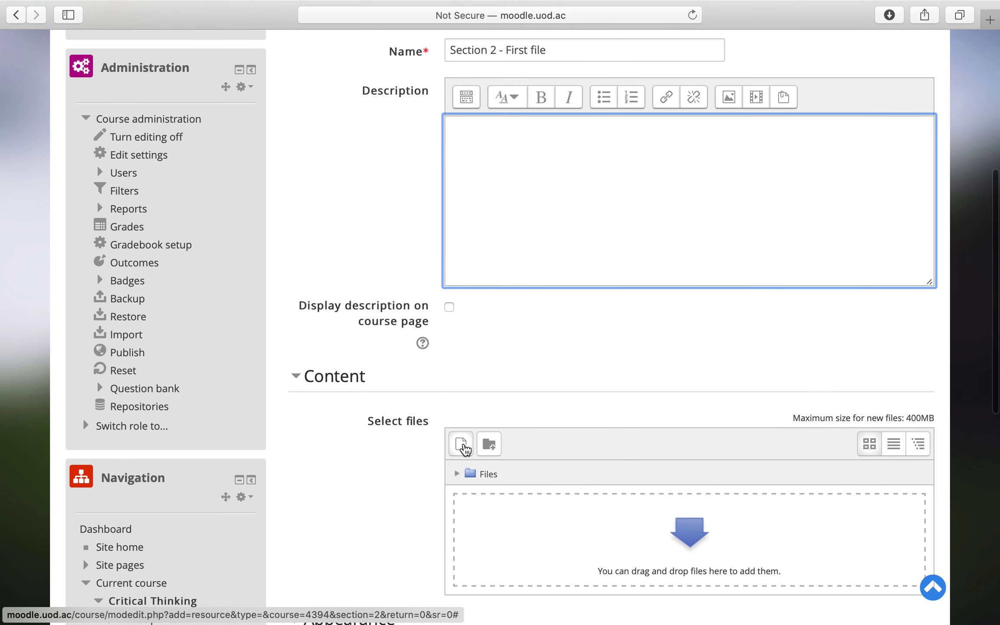
scroll(495, 386, "up", 6)
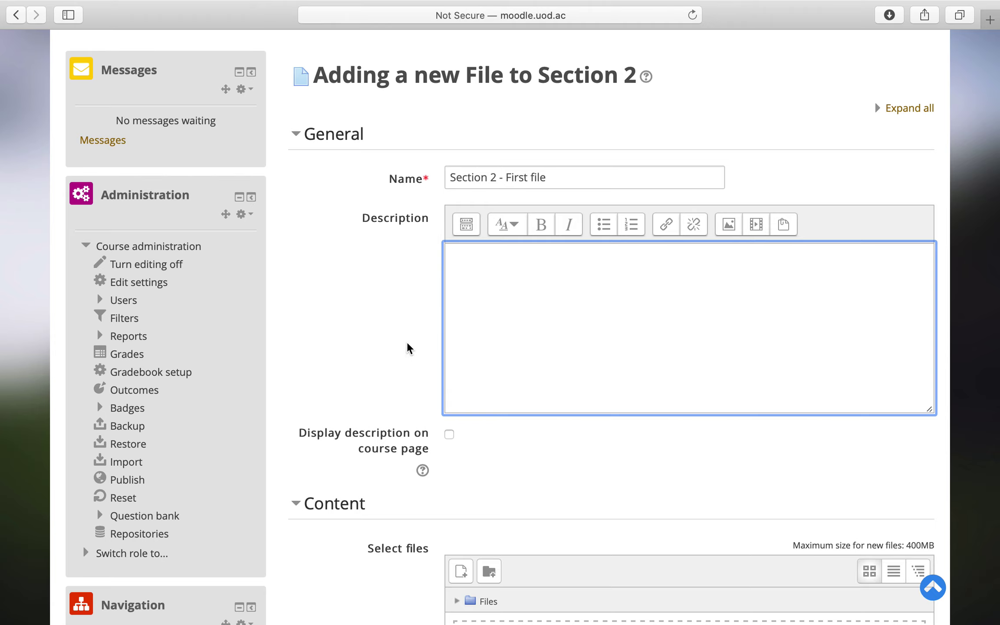
scroll(408, 346, "down", 3)
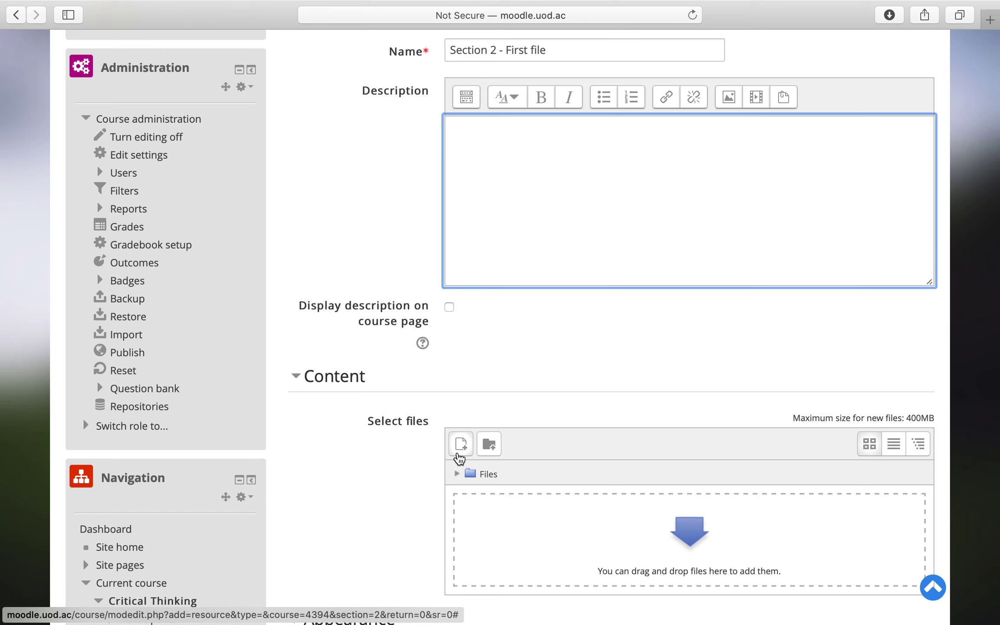
- Upload CriticalThinking-2.pdf from Desktop > Critical Thinking into the resource's files
left_click(458, 455)
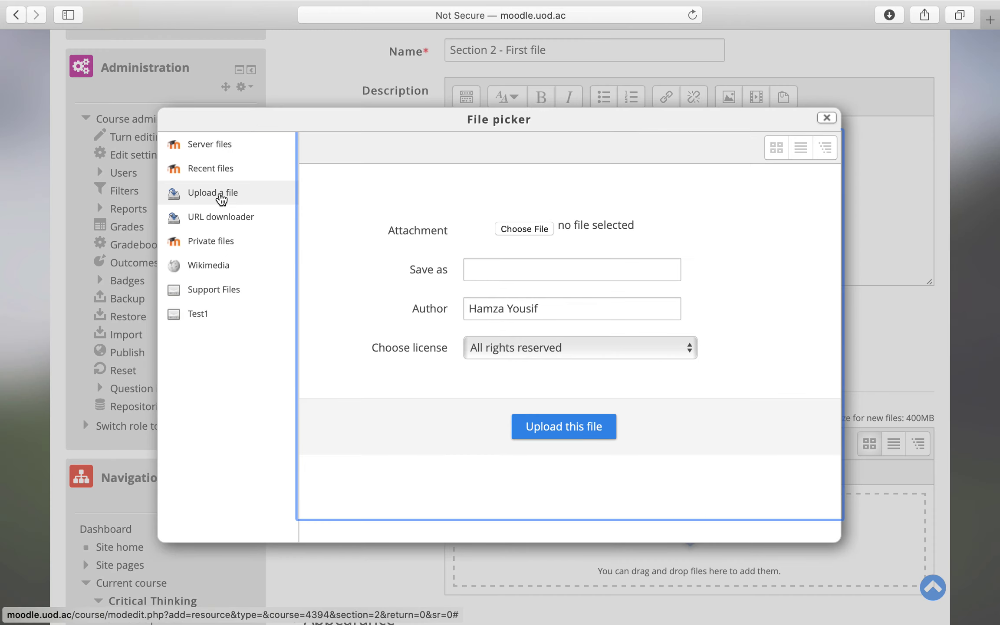
left_click(525, 229)
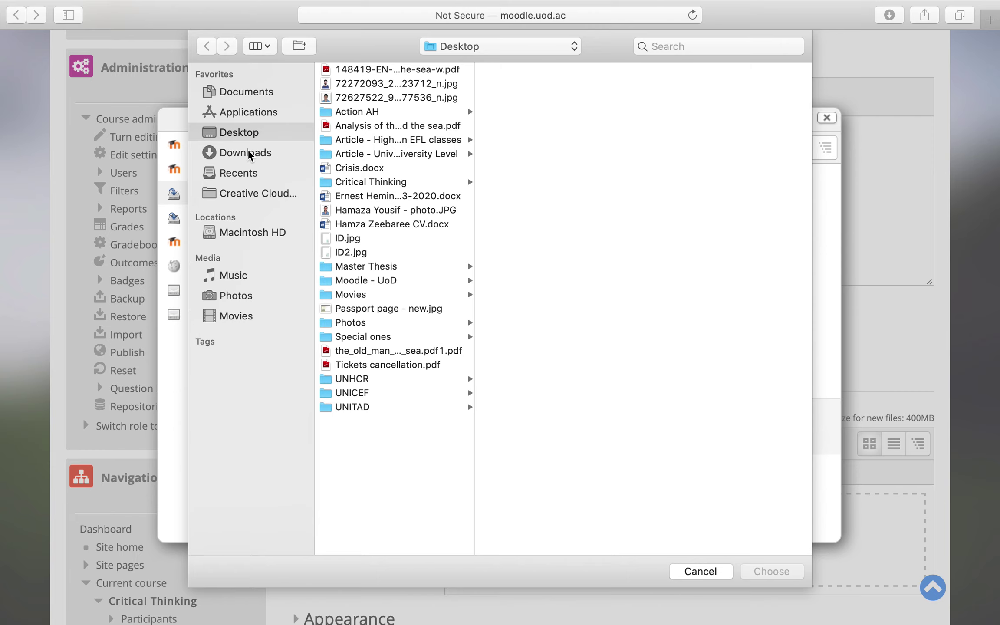
left_click(359, 183)
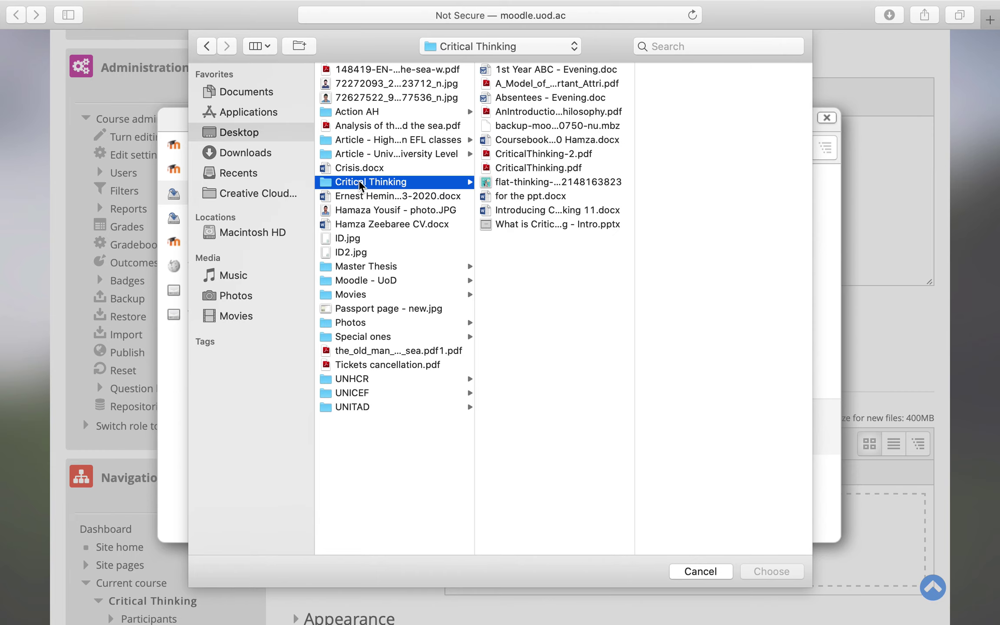
left_click(551, 154)
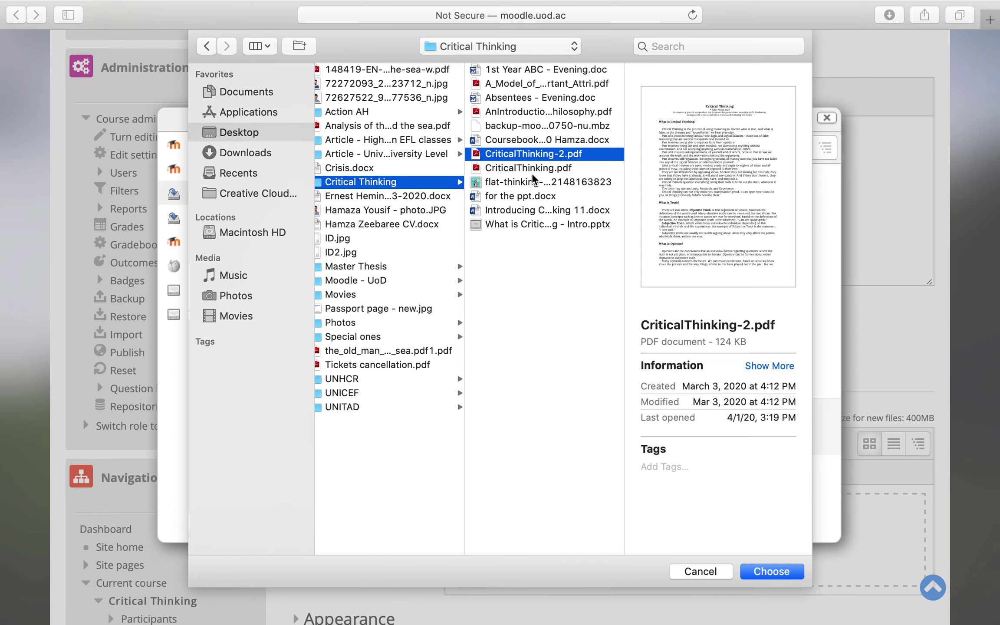
left_click(798, 580)
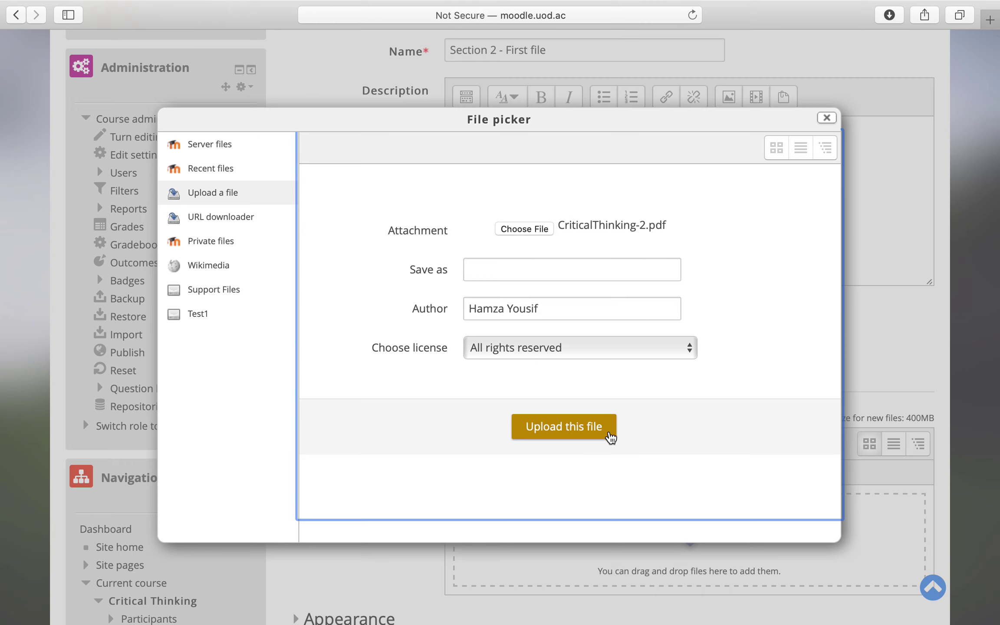
left_click(609, 434)
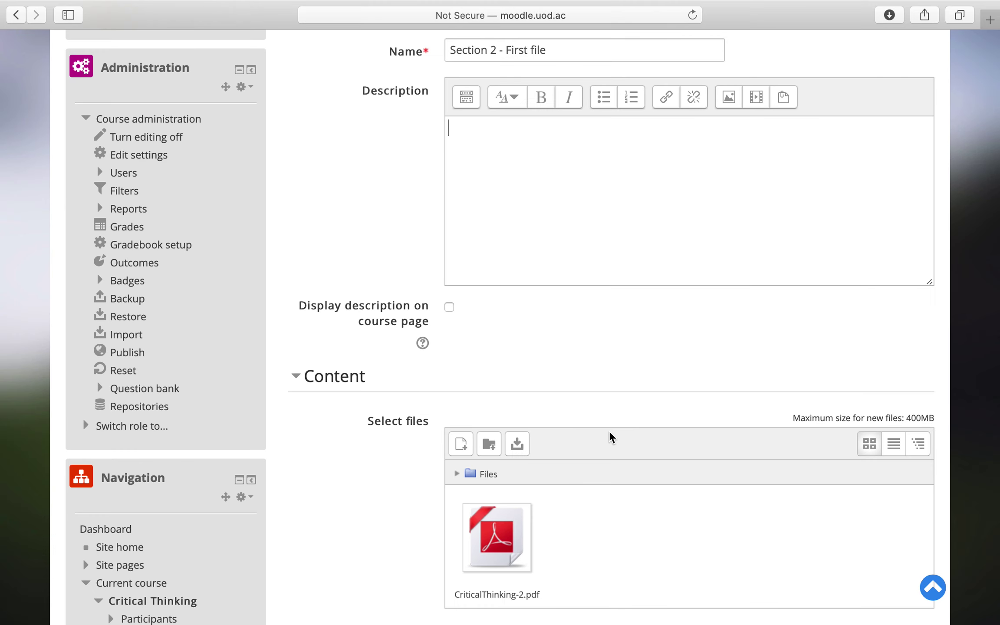
- Expand and collapse the Appearance settings section of the File form
scroll(607, 436, "down", 3)
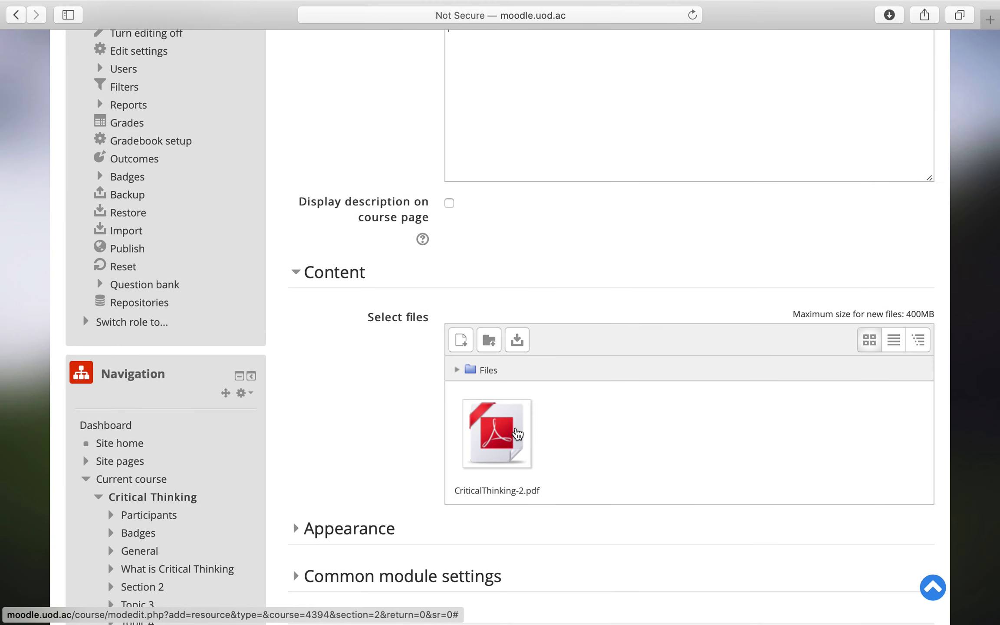
scroll(362, 452, "down", 1)
scroll(362, 453, "down", 4)
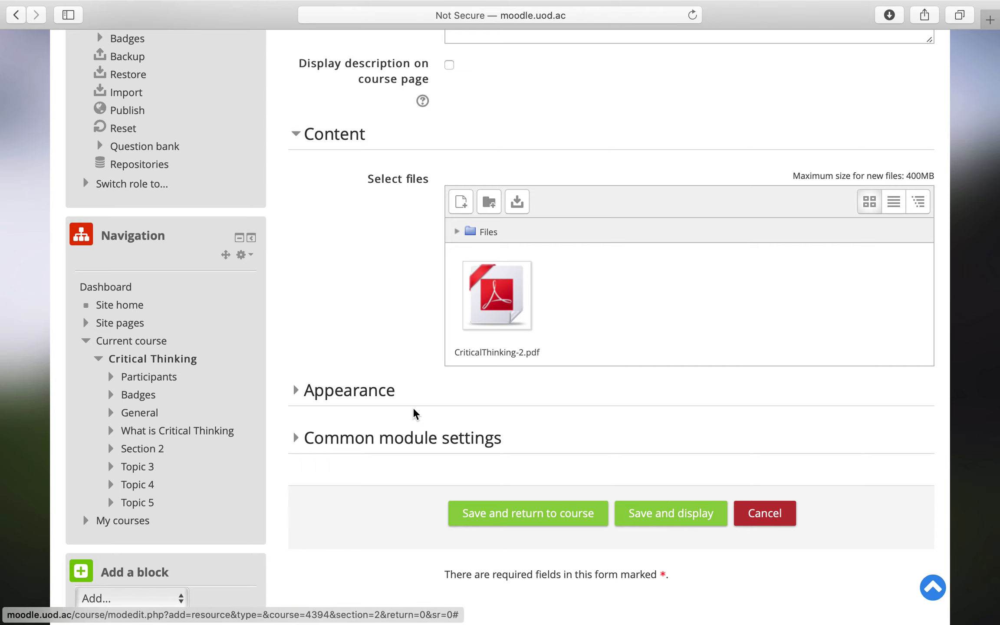
left_click(386, 398)
scroll(384, 397, "down", 3)
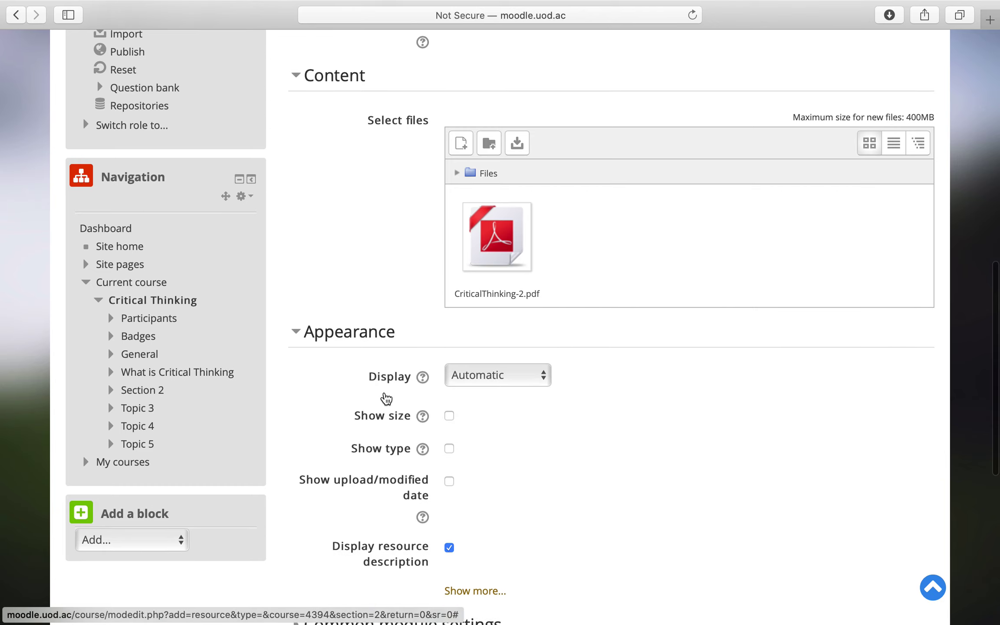
left_click(349, 269)
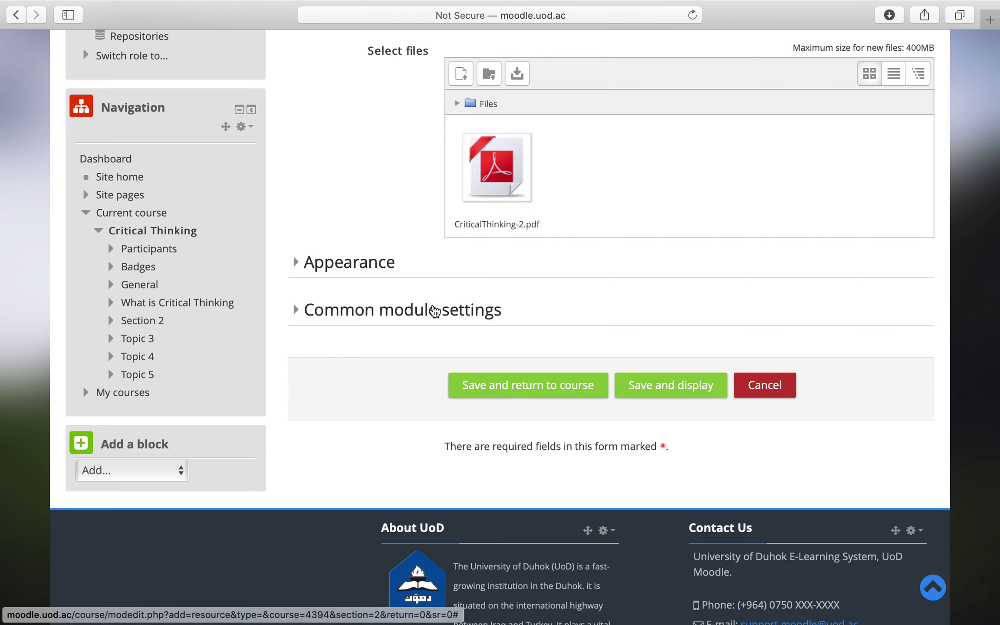
- Set Visible to Hide under Common module settings, then save and return to course
left_click(402, 320)
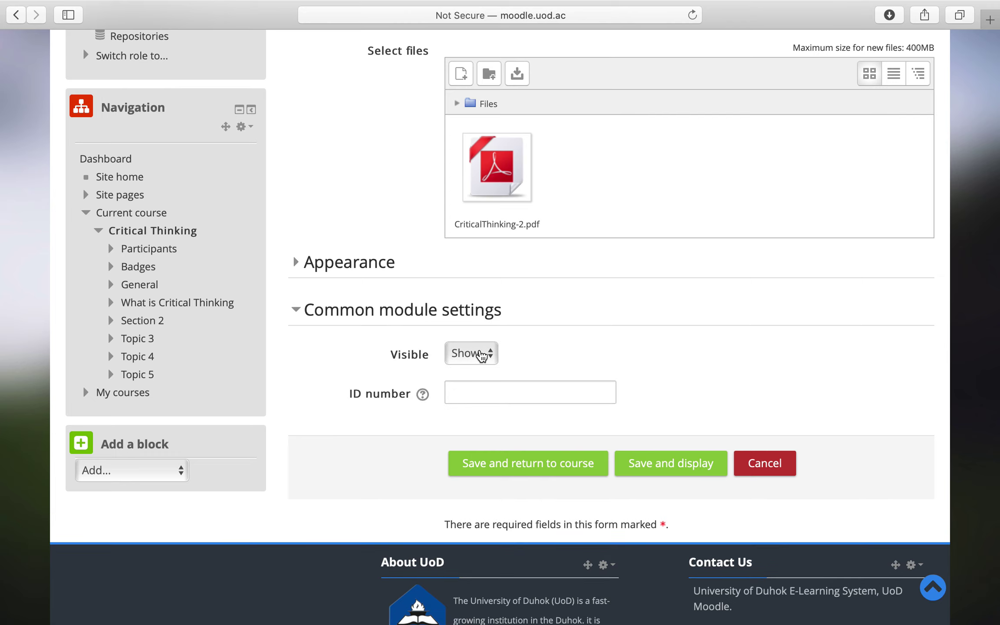
left_click(482, 353)
left_click(470, 370)
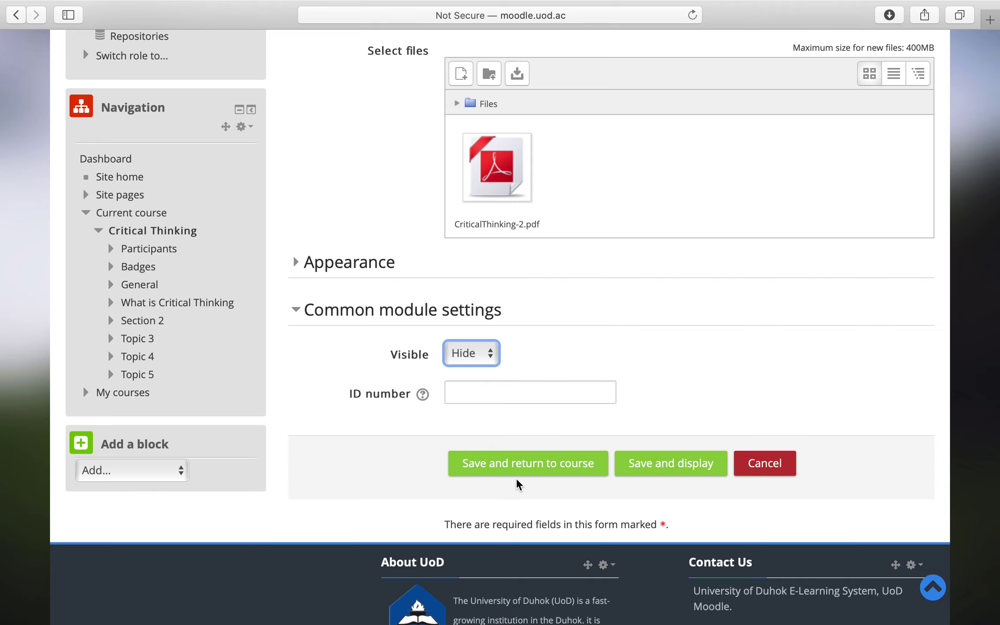
left_click(543, 474)
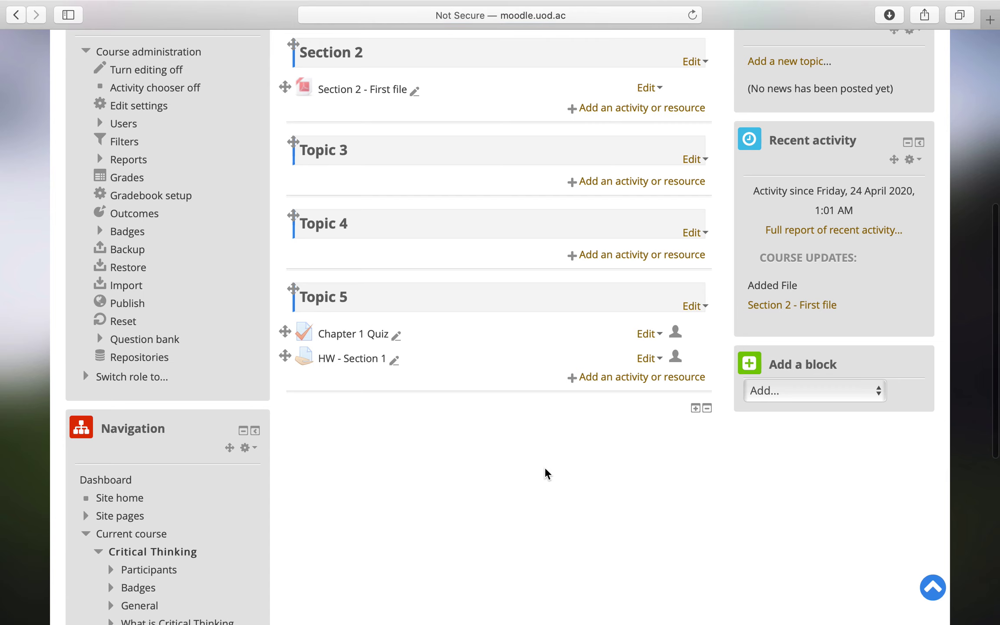
- Switch Section 2 - First file to Show from its Edit menu
scroll(543, 460, "up", 4)
scroll(337, 271, "up", 1)
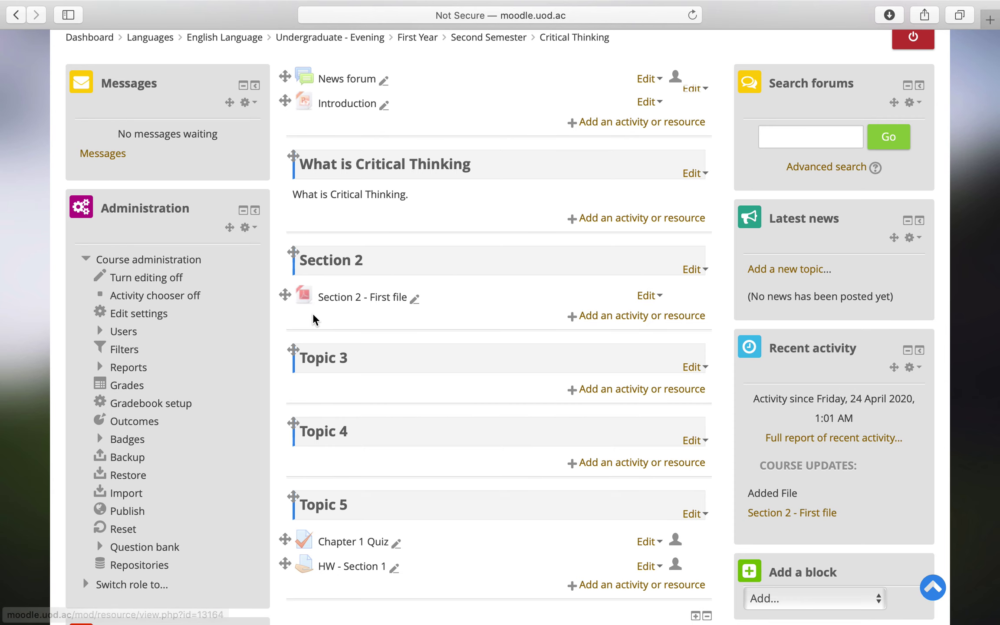
scroll(313, 315, "up", 3)
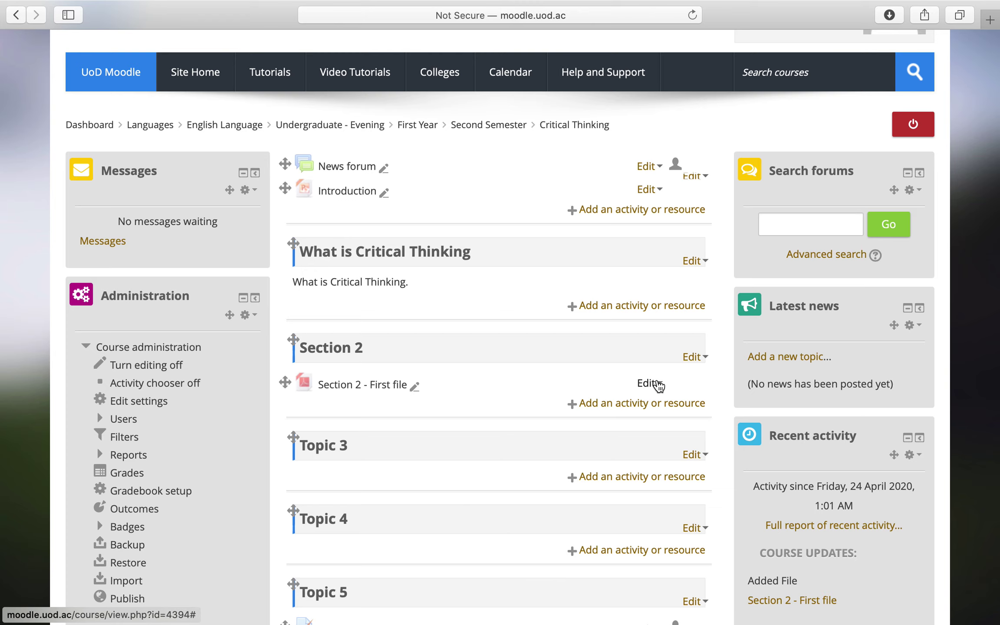
left_click(650, 383)
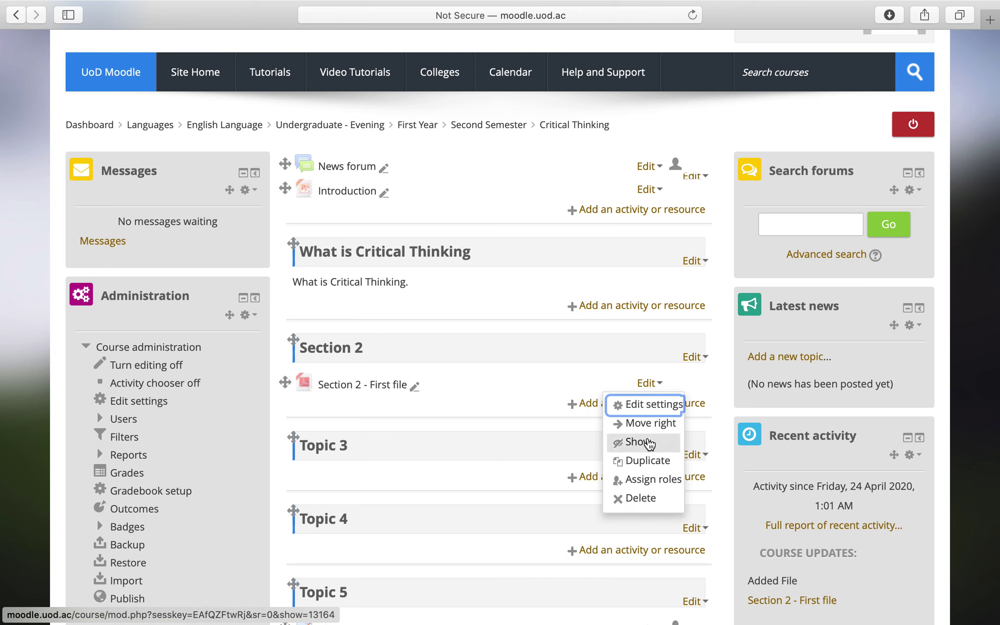
left_click(648, 442)
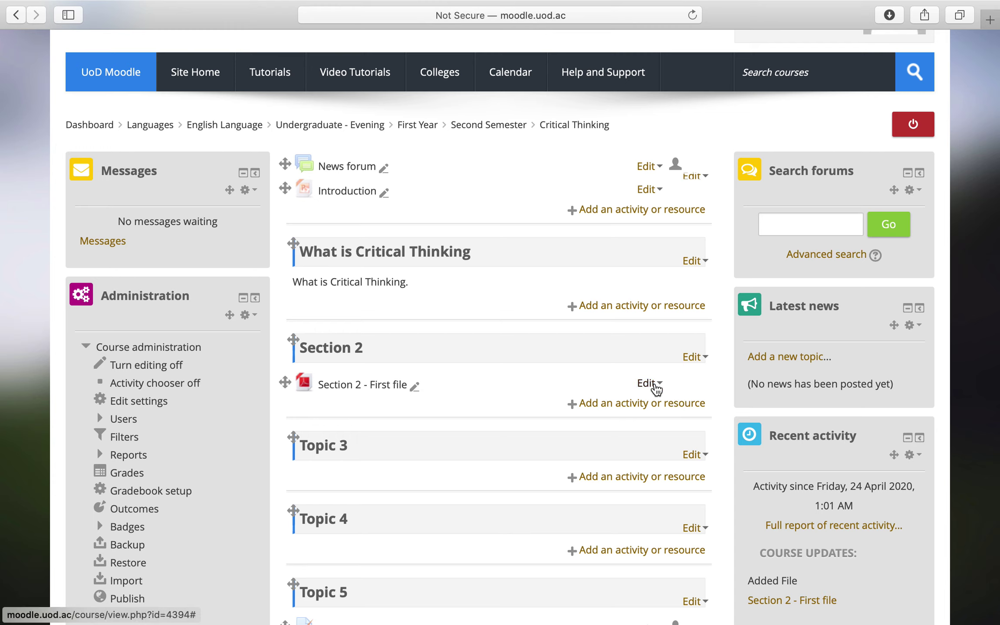
- Delete Section 2 - First file from its Edit menu and confirm with Yes
left_click(657, 386)
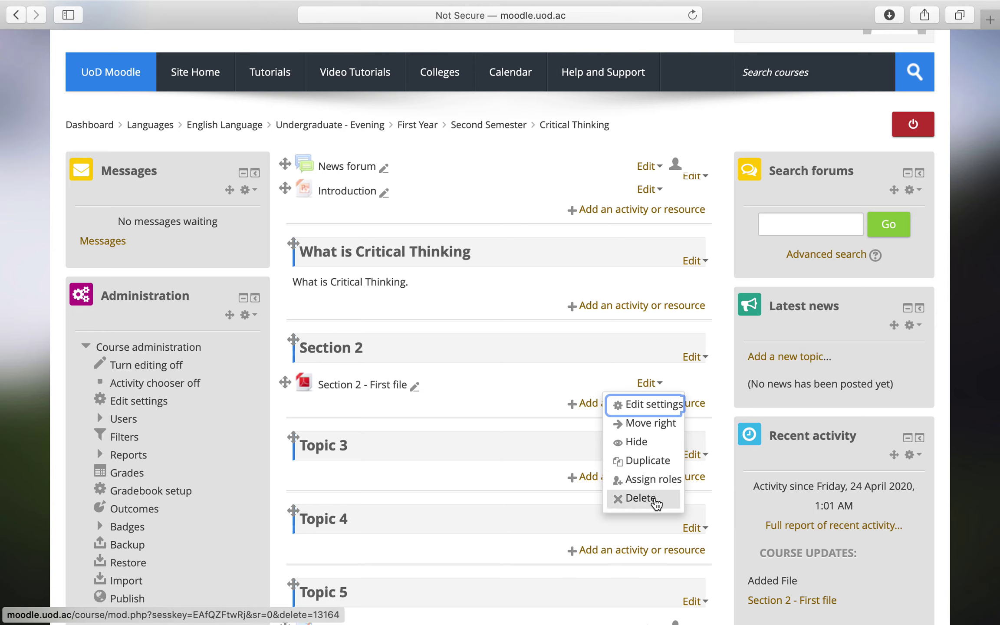
left_click(641, 498)
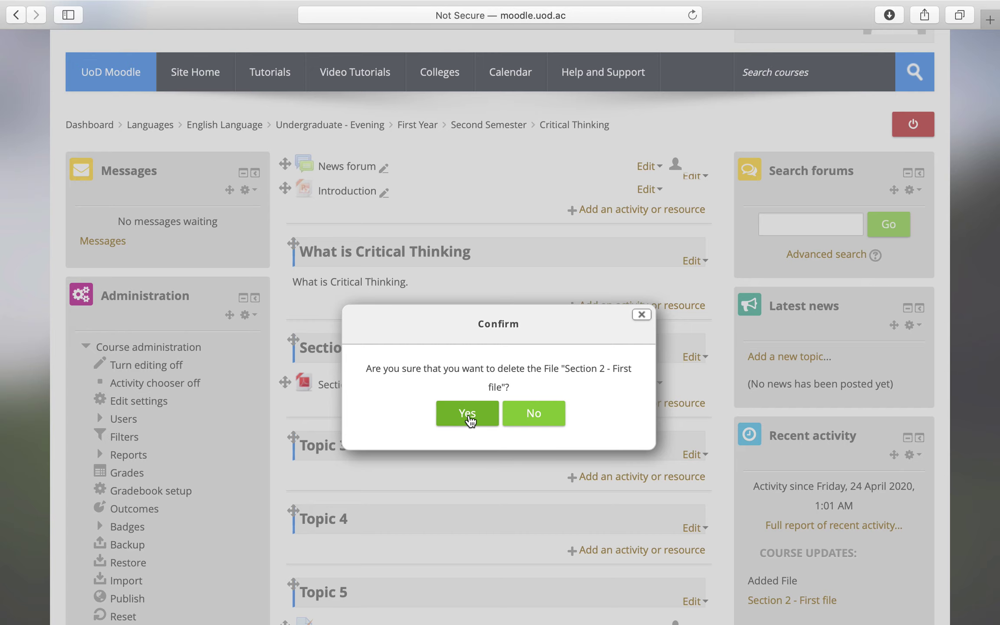
left_click(468, 414)
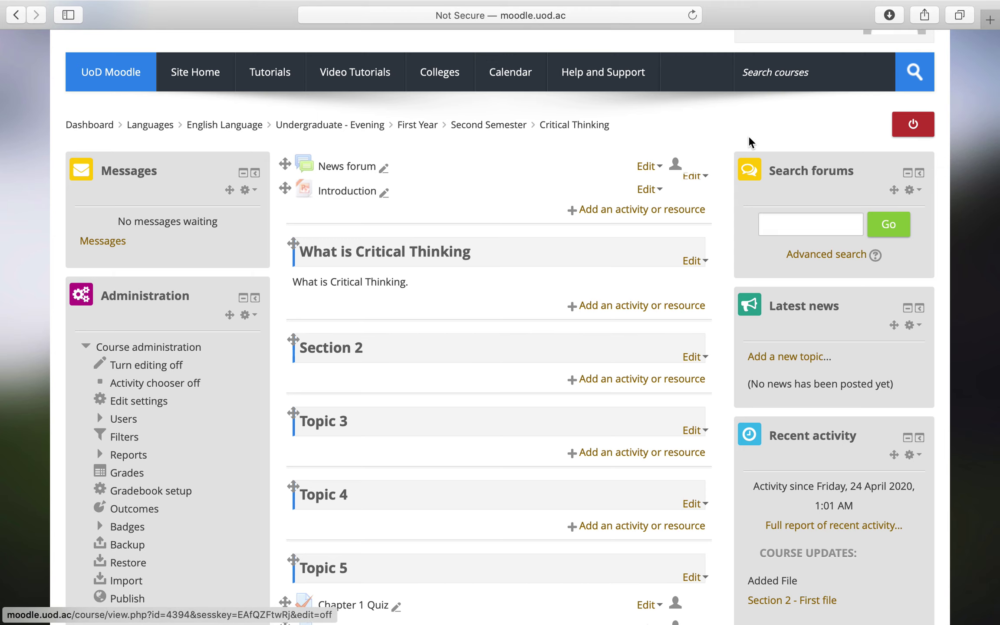
- Turn editing off and expand the Switch role to... list in Administration
left_click(929, 130)
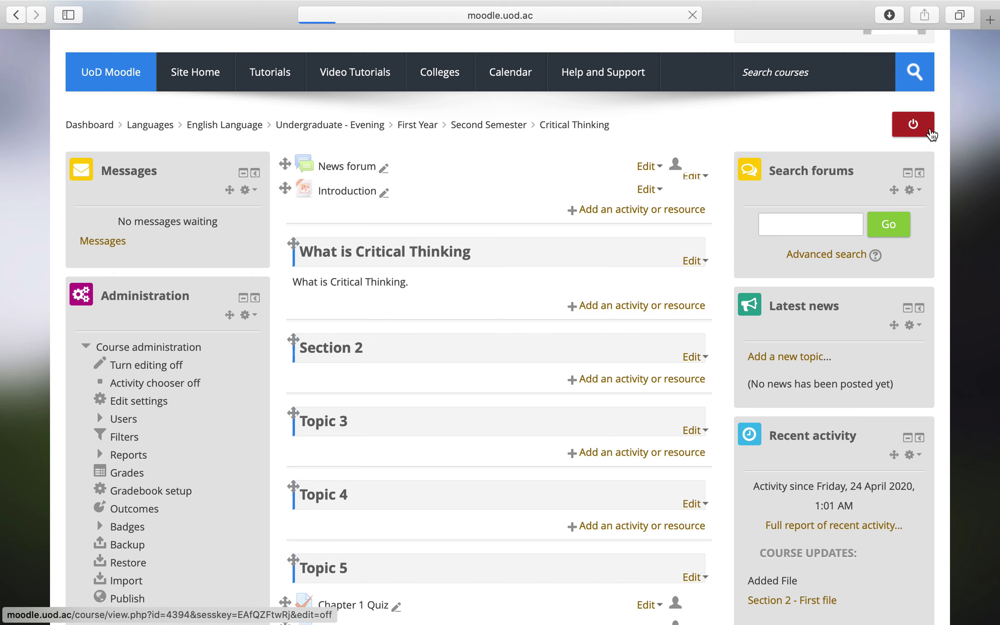
scroll(524, 306, "down", 1)
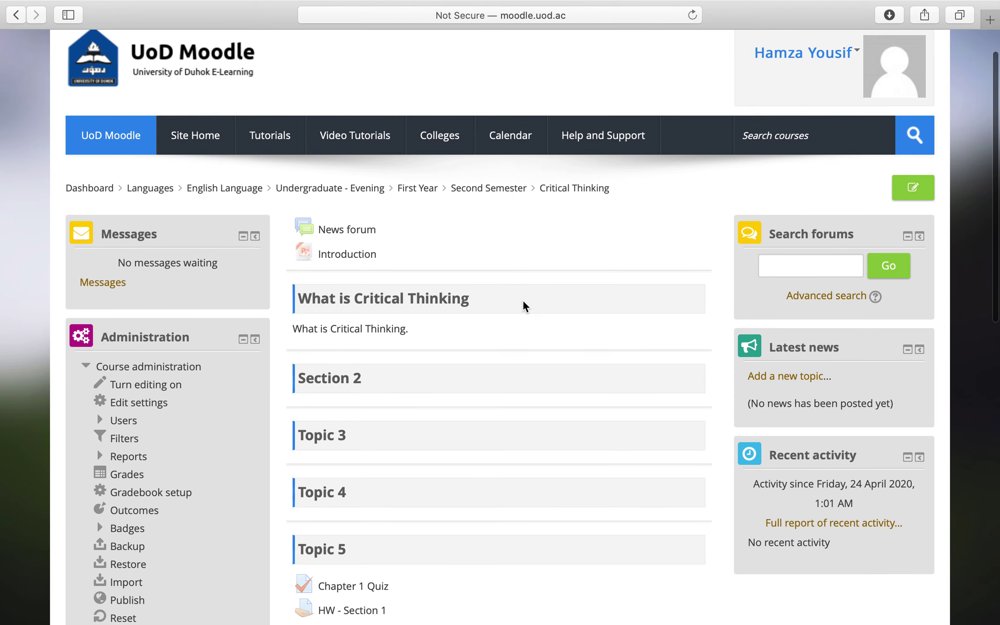
scroll(510, 322, "down", 1)
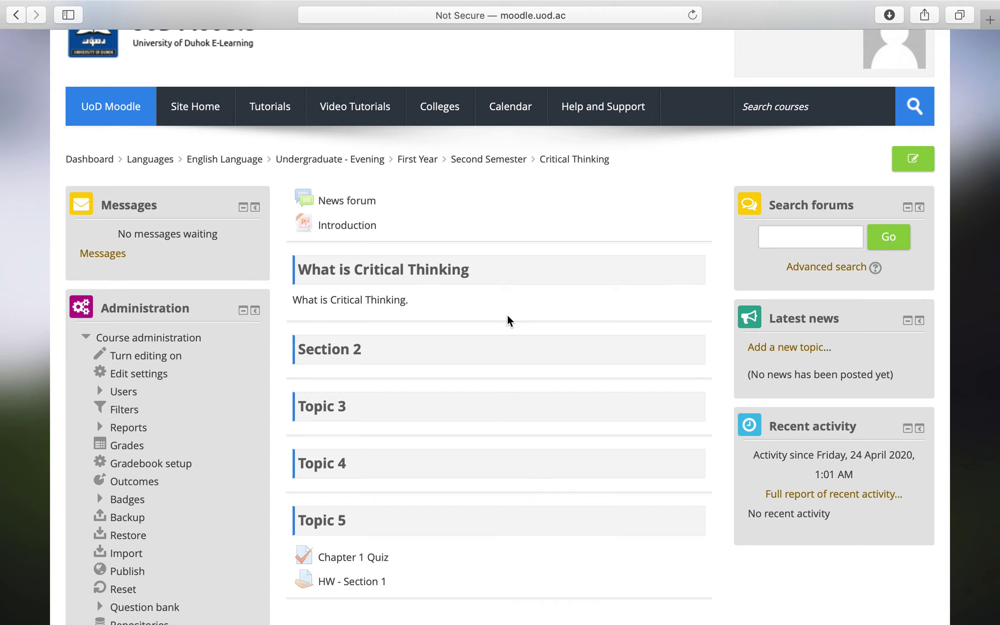
scroll(510, 321, "down", 2)
scroll(510, 321, "down", 2)
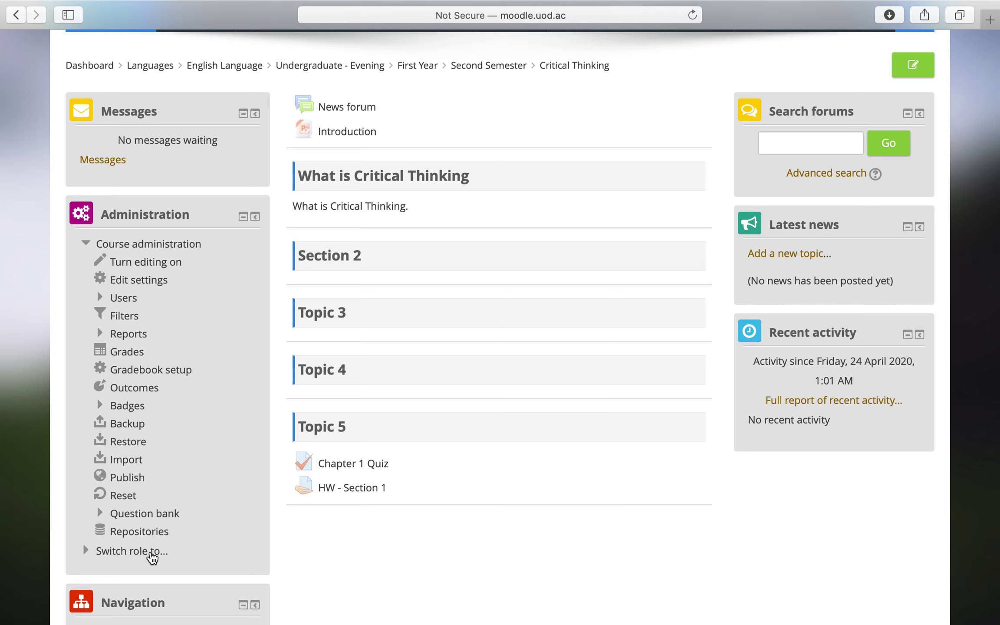
left_click(152, 558)
- Switch to the Student role and review the Critical Thinking course as students see it
scroll(152, 558, "down", 3)
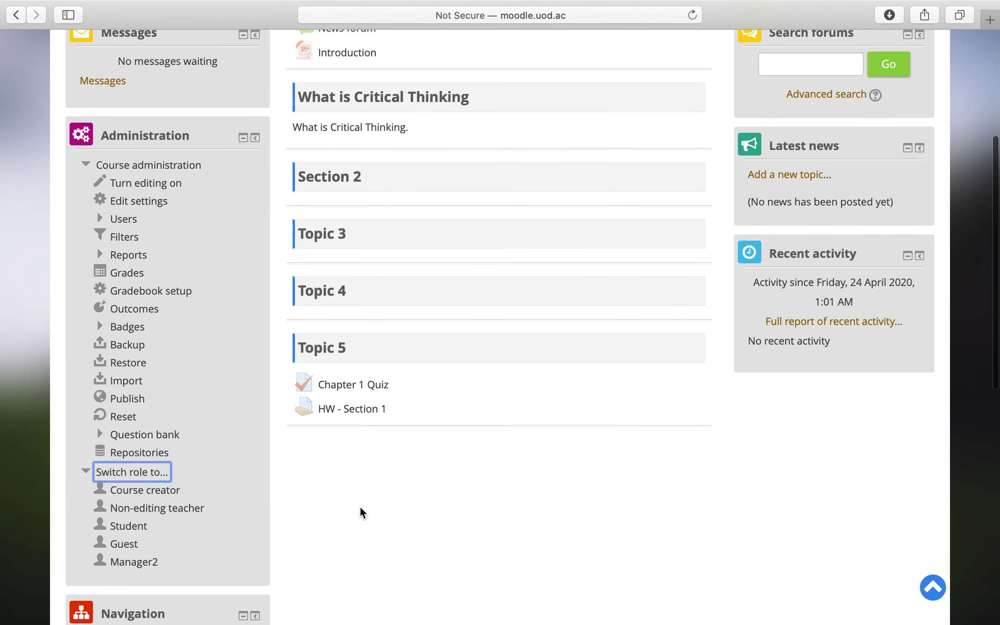
scroll(376, 512, "up", 1)
scroll(377, 512, "up", 5)
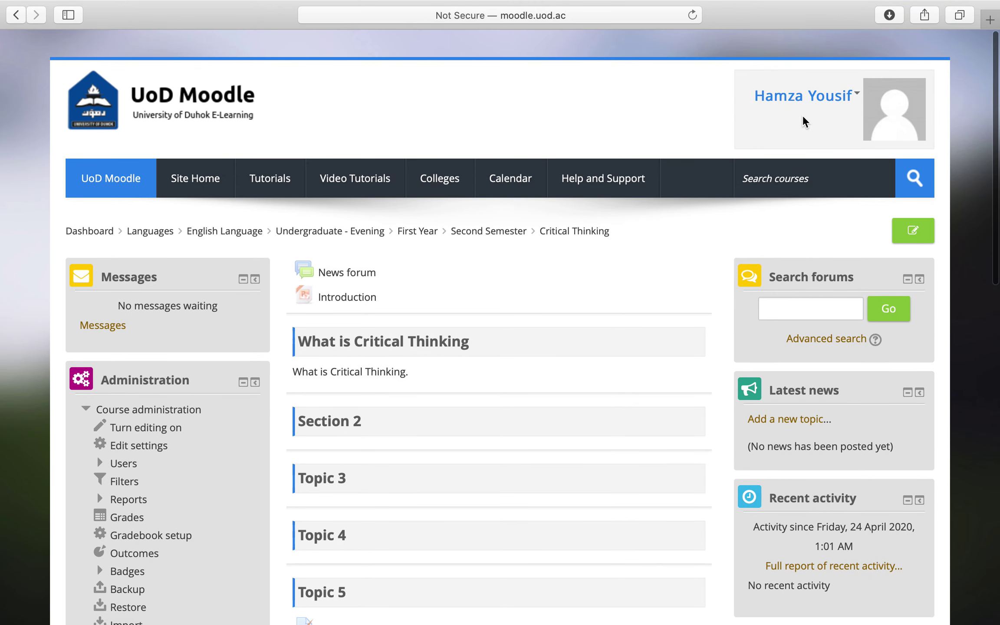
scroll(806, 121, "down", 2)
scroll(805, 121, "down", 5)
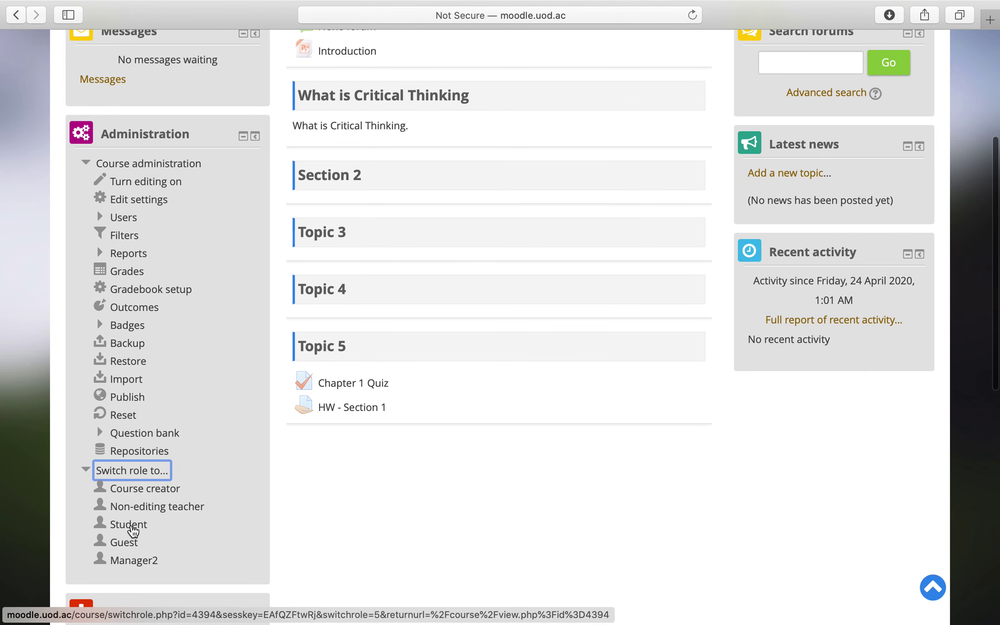
left_click(145, 530)
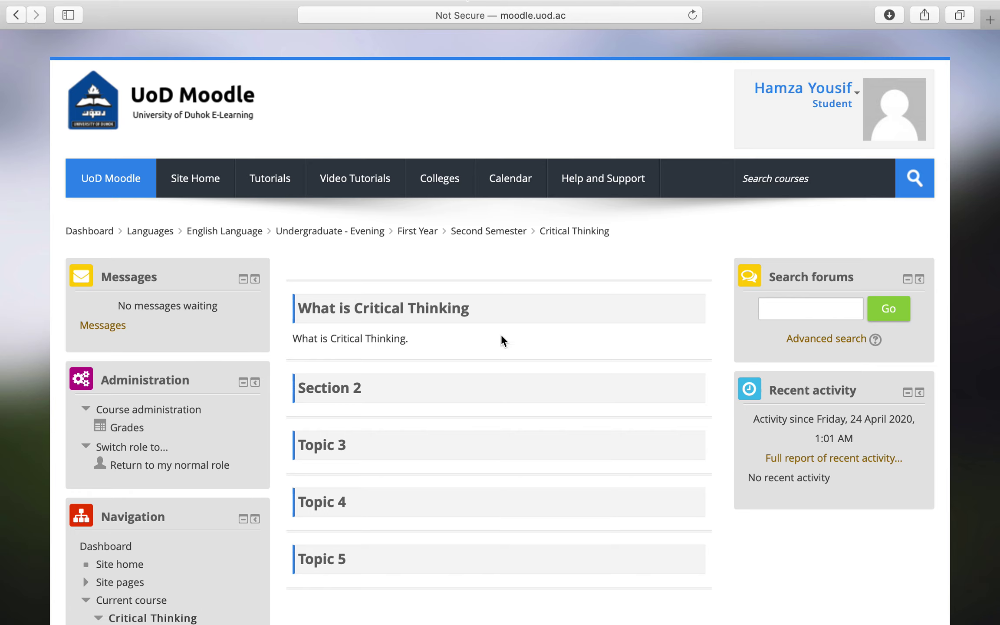
scroll(446, 363, "down", 3)
scroll(447, 363, "up", 2)
scroll(447, 365, "up", 1)
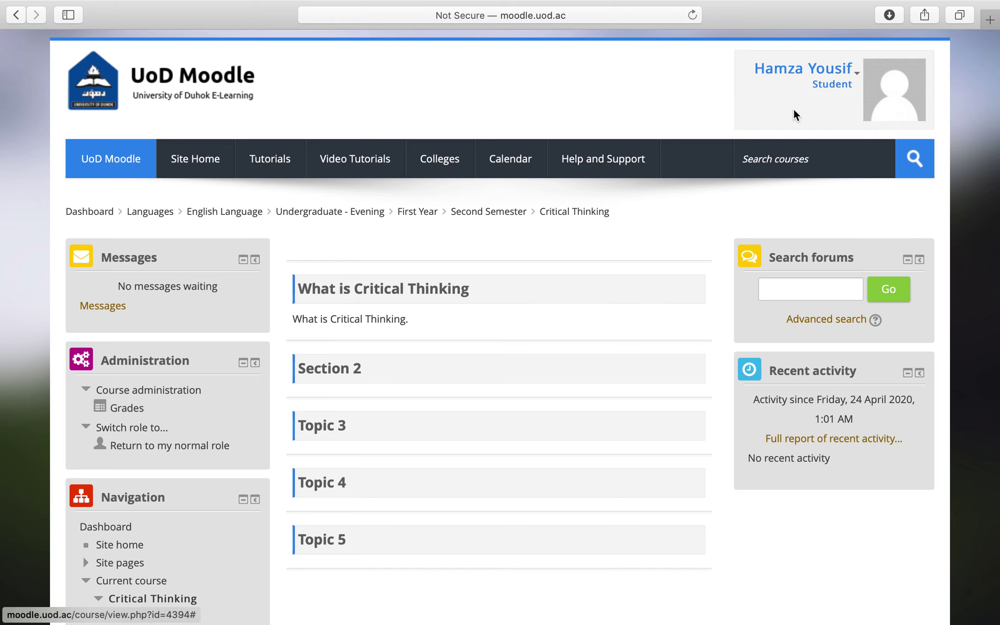
scroll(768, 132, "down", 2)
scroll(768, 132, "down", 4)
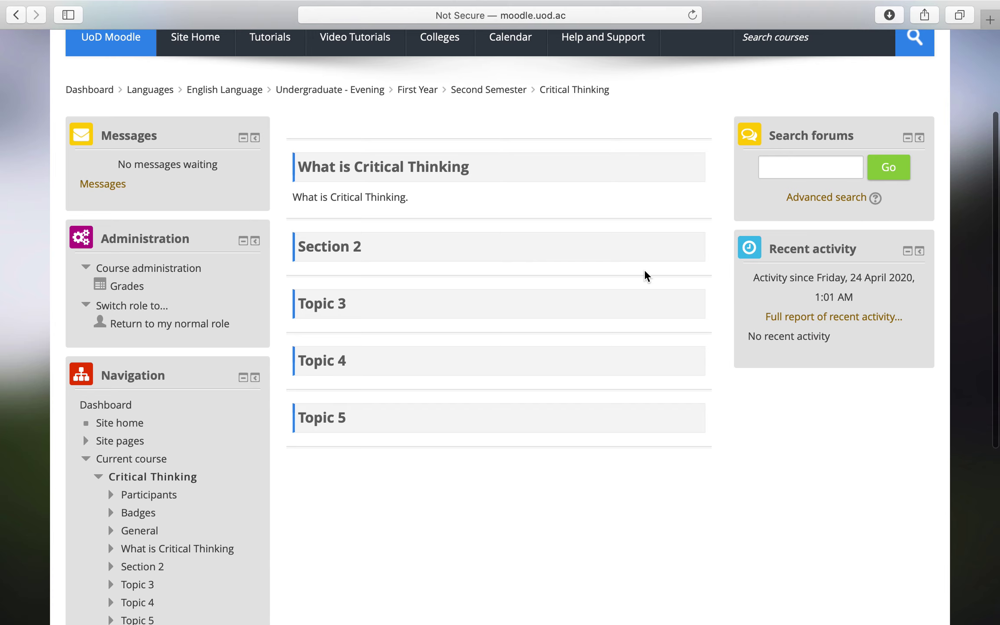
scroll(645, 276, "up", 3)
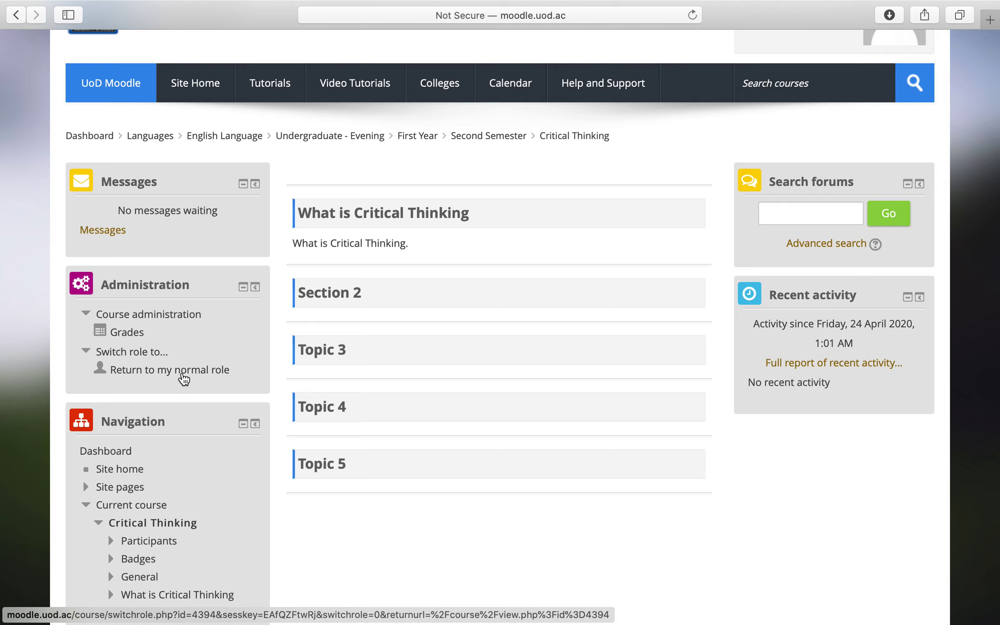
- Return to the normal role, dismissing the page's right-click menu
left_click(184, 379)
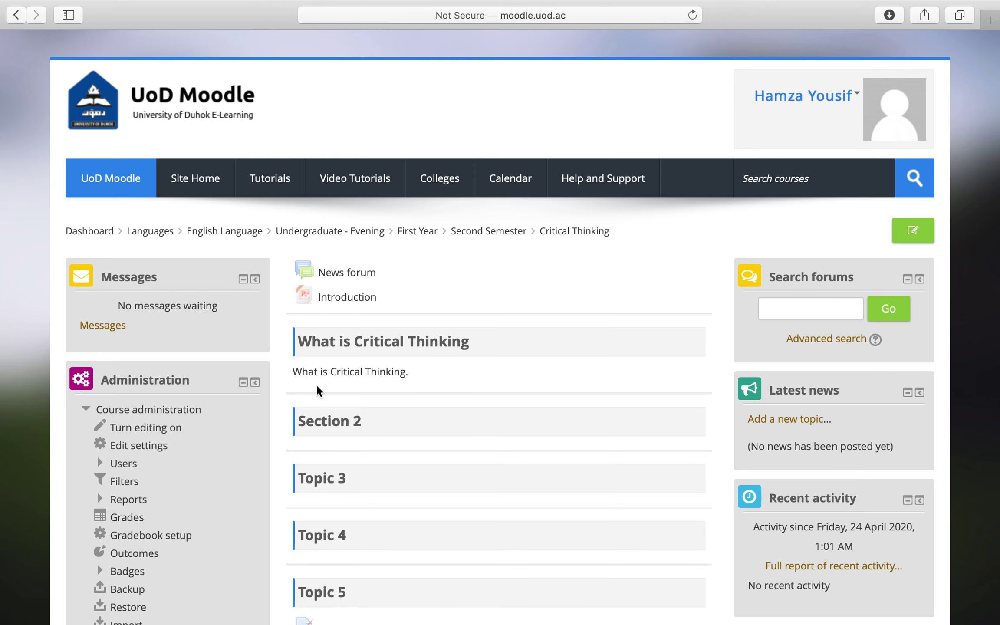
scroll(479, 407, "down", 4)
scroll(479, 407, "down", 2)
right_click(480, 401)
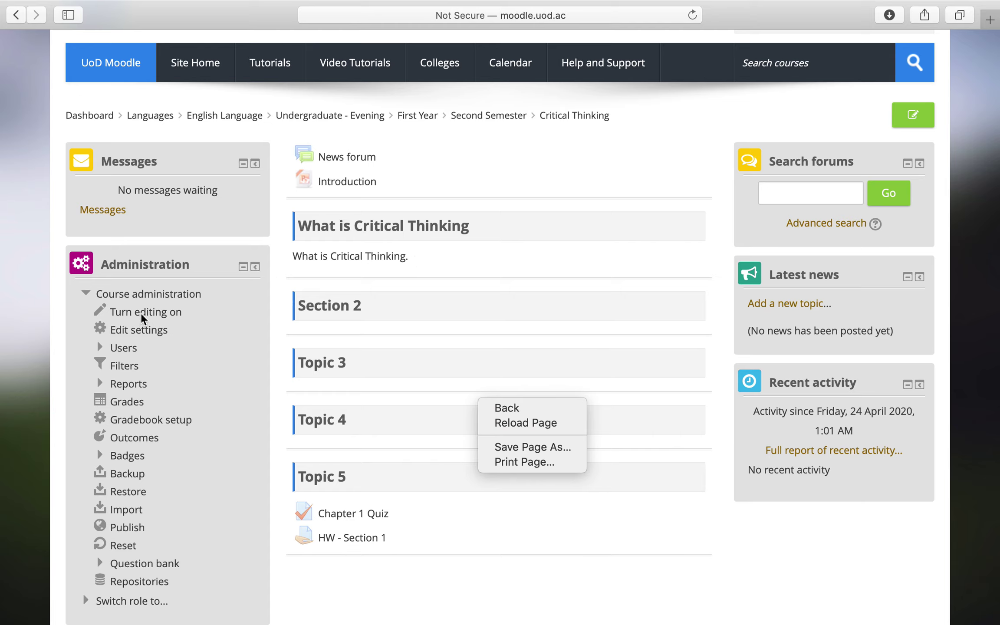
left_click(919, 118)
- Turn editing on and make the Introduction resource visible via Edit > Show
left_click(919, 118)
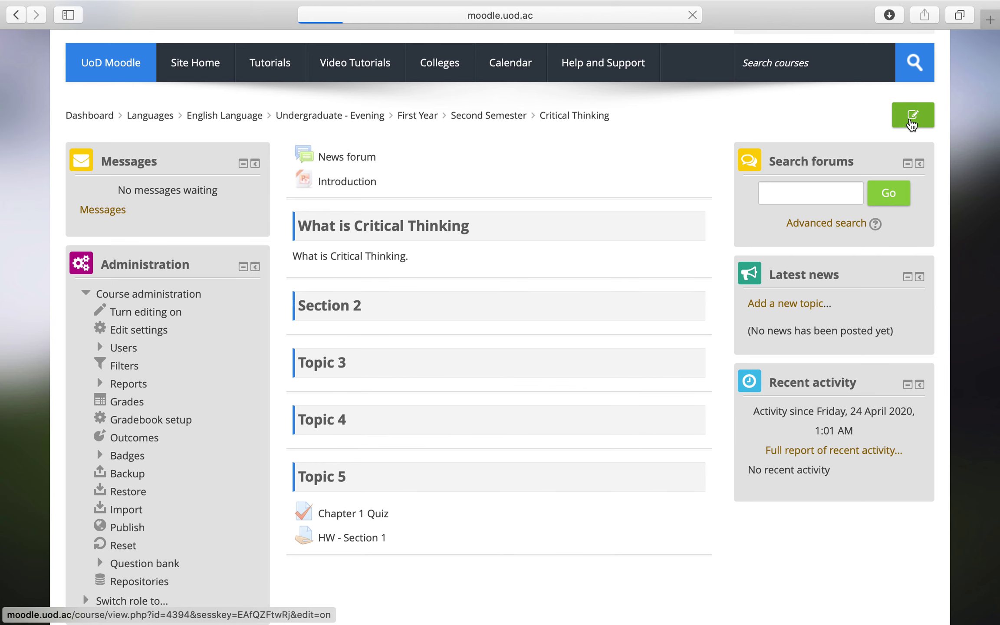
scroll(538, 356, "down", 1)
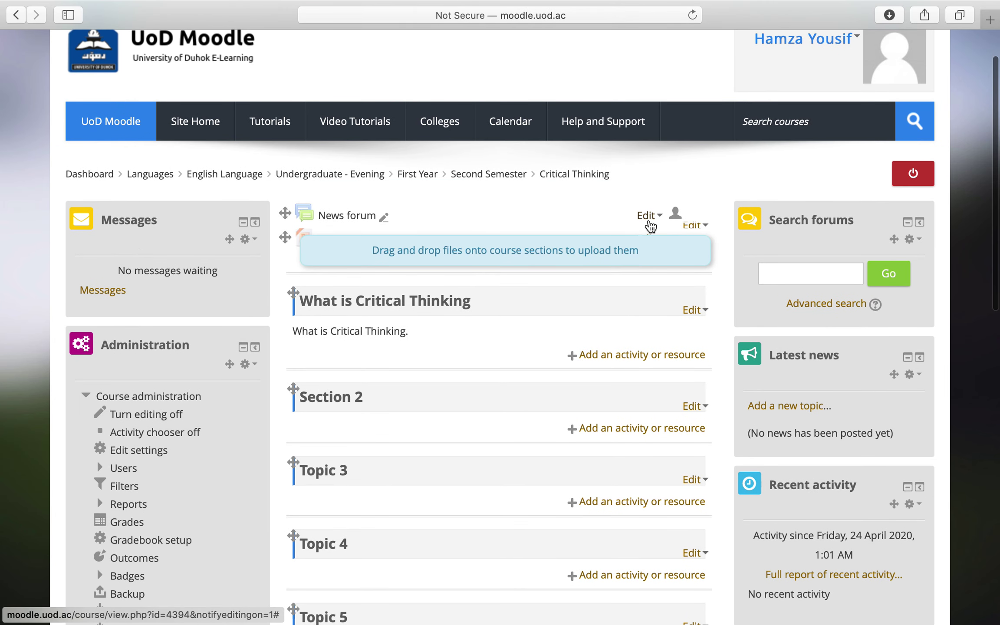
left_click(648, 245)
left_click(639, 275)
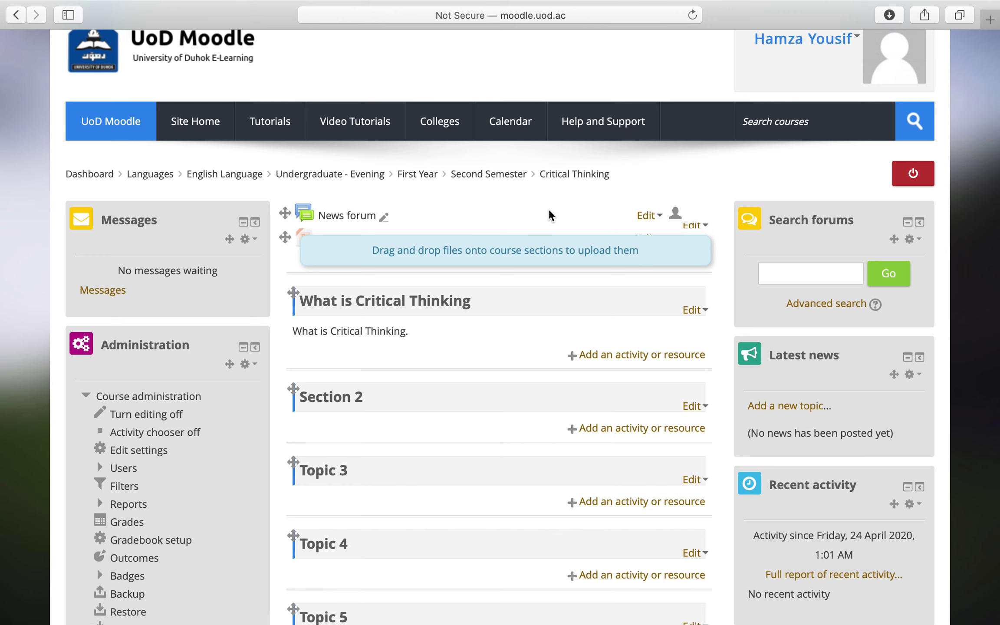
left_click(643, 245)
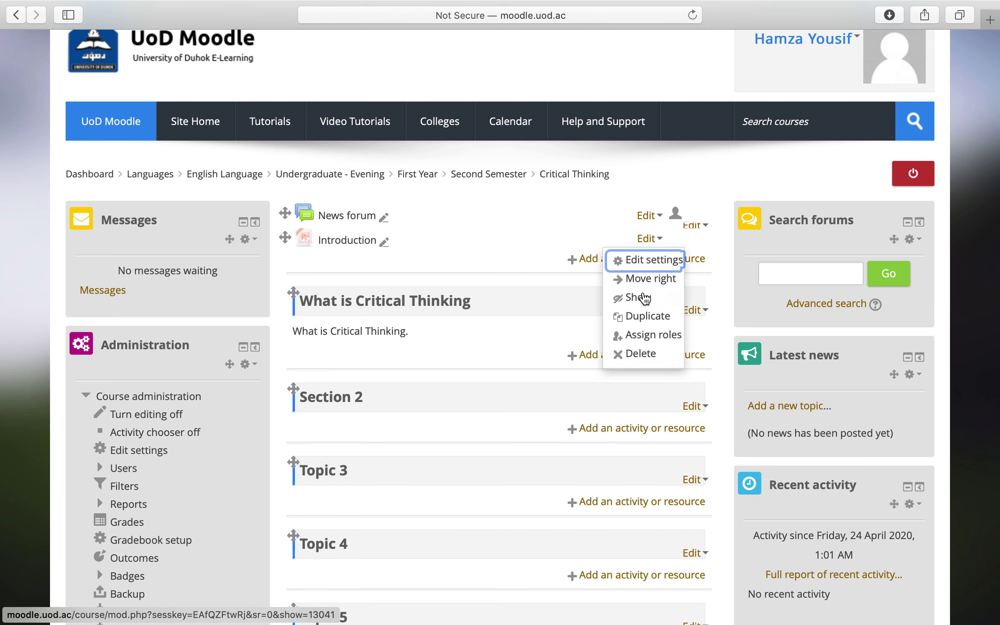
left_click(616, 294)
- Turn course editing mode off again
scroll(644, 299, "down", 3)
scroll(518, 475, "down", 2)
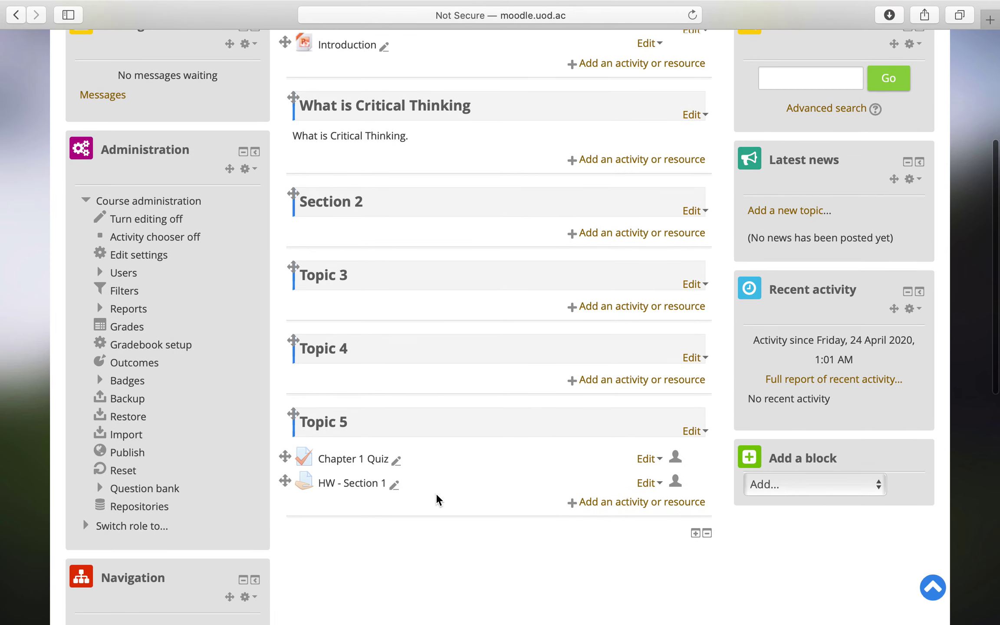
scroll(426, 486, "up", 3)
scroll(427, 490, "up", 2)
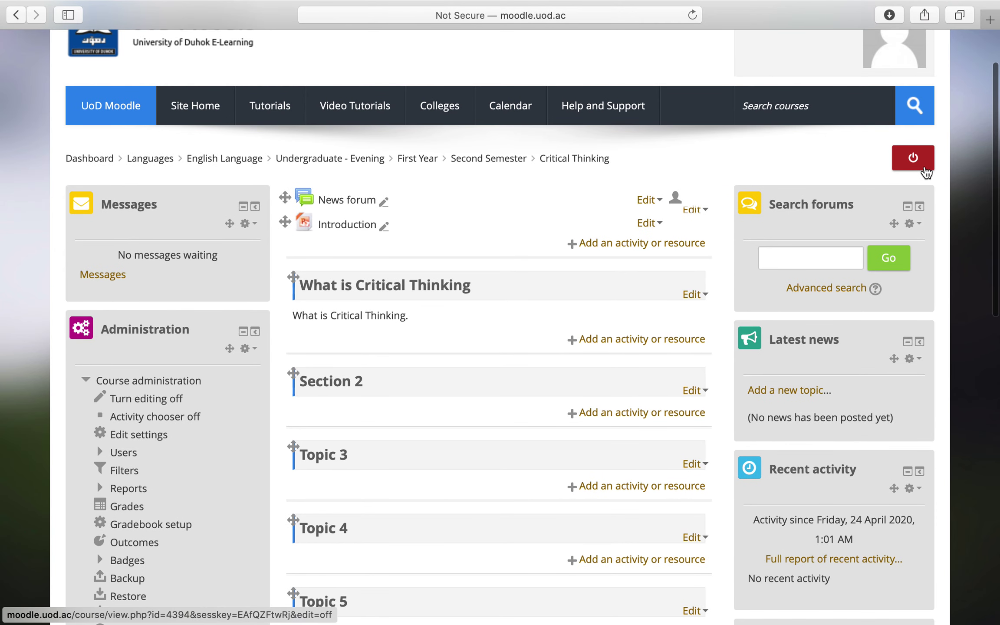
left_click(925, 171)
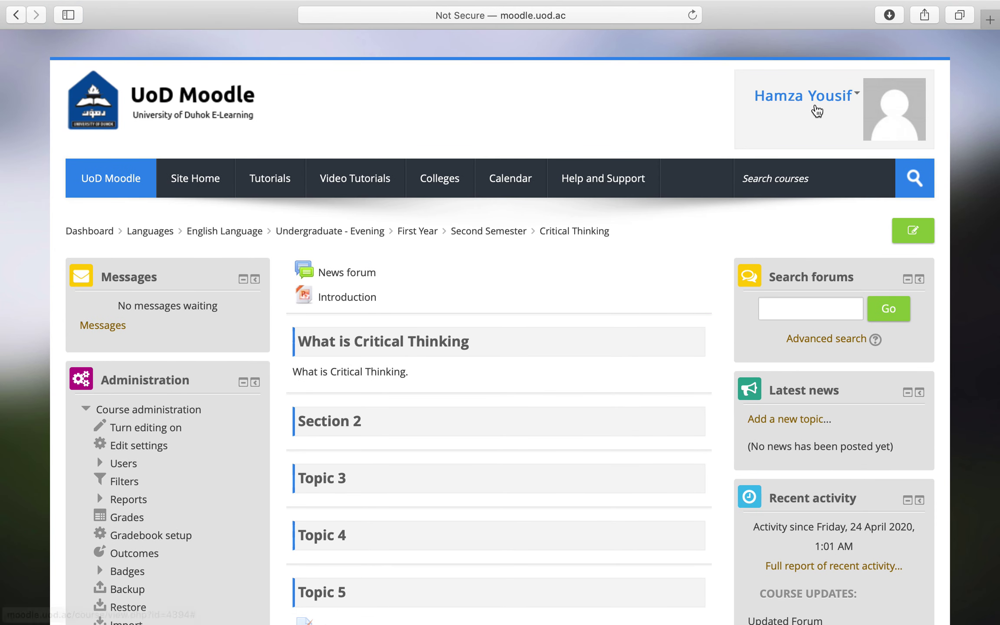
scroll(533, 341, "down", 4)
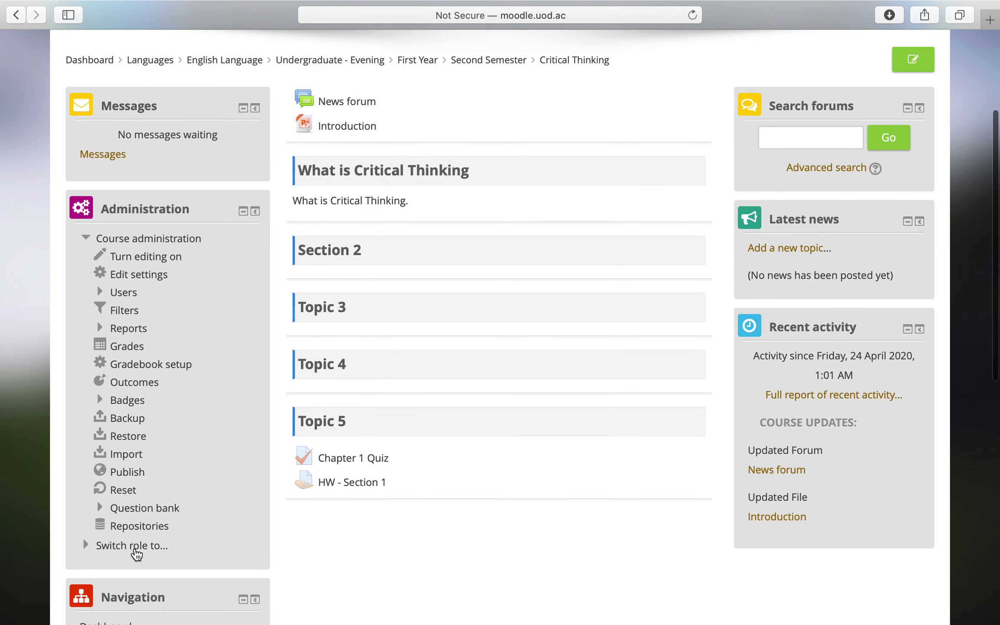
left_click(137, 553)
scroll(137, 560, "down", 1)
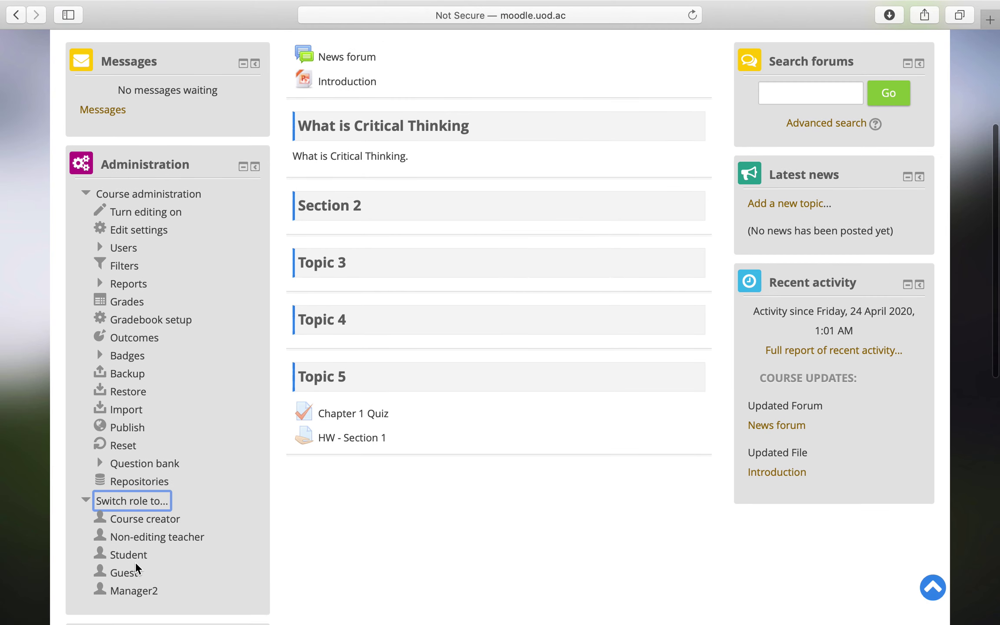
left_click(136, 561)
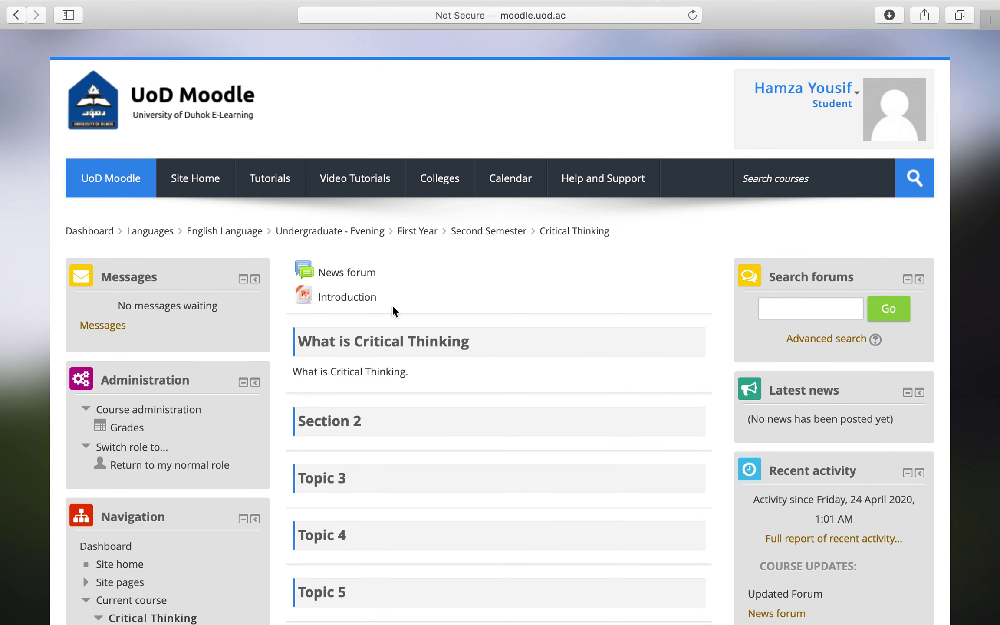
scroll(386, 295, "down", 3)
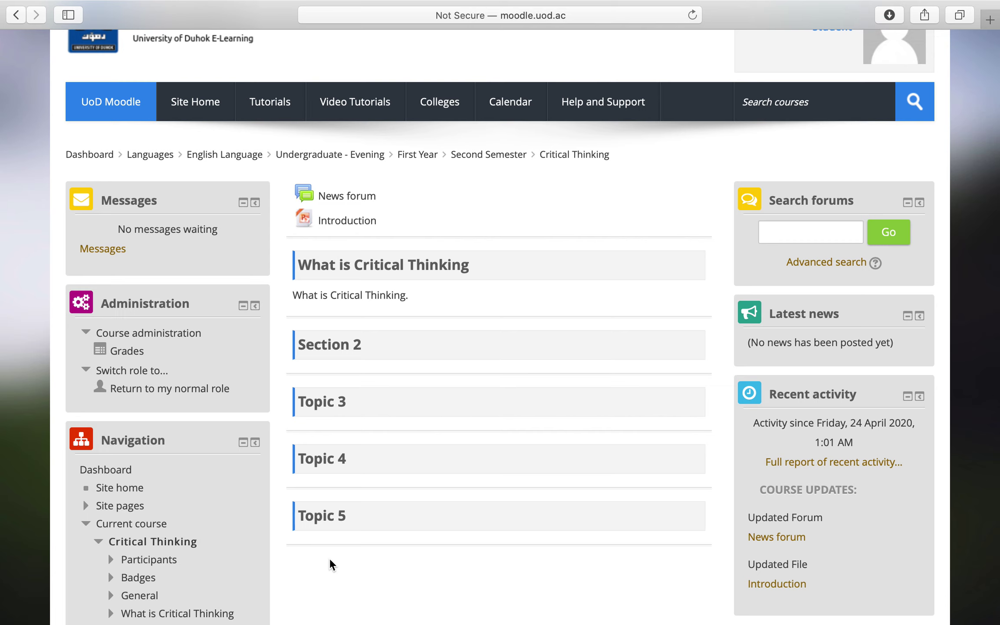
scroll(339, 595, "up", 3)
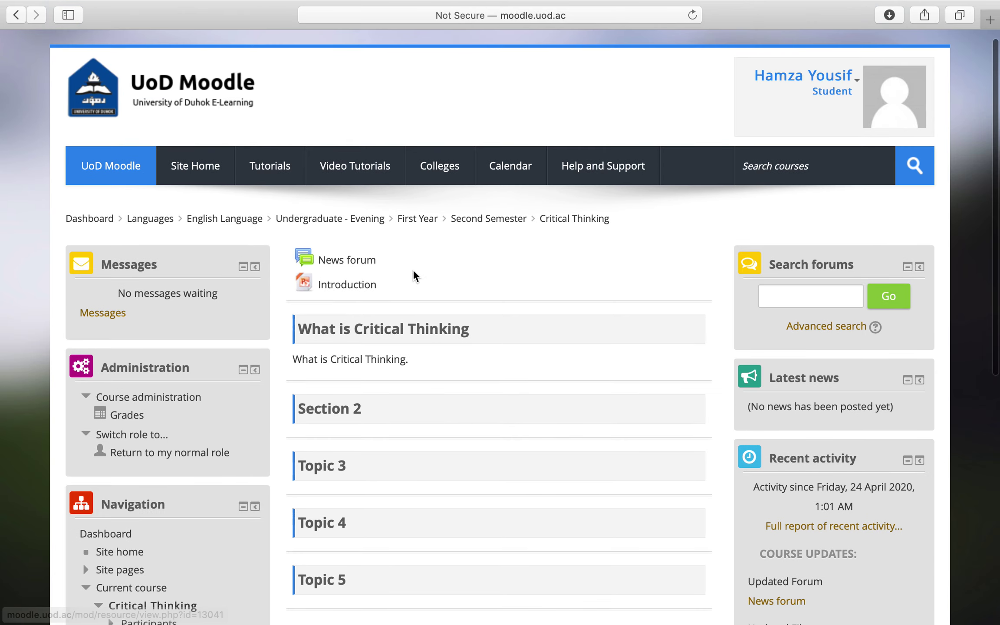
scroll(418, 278, "down", 4)
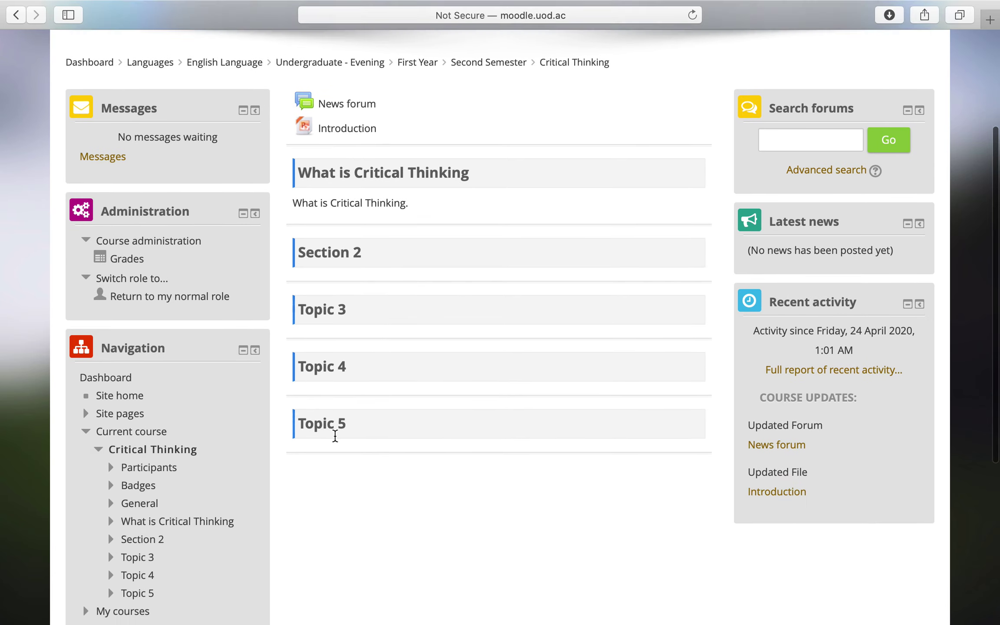
scroll(232, 310, "up", 3)
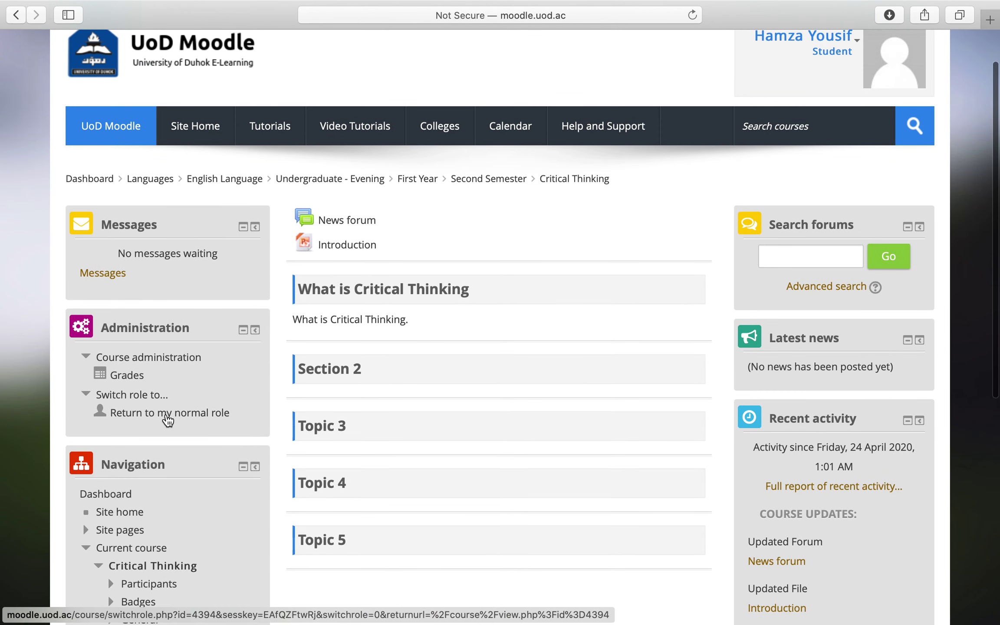
scroll(168, 419, "up", 2)
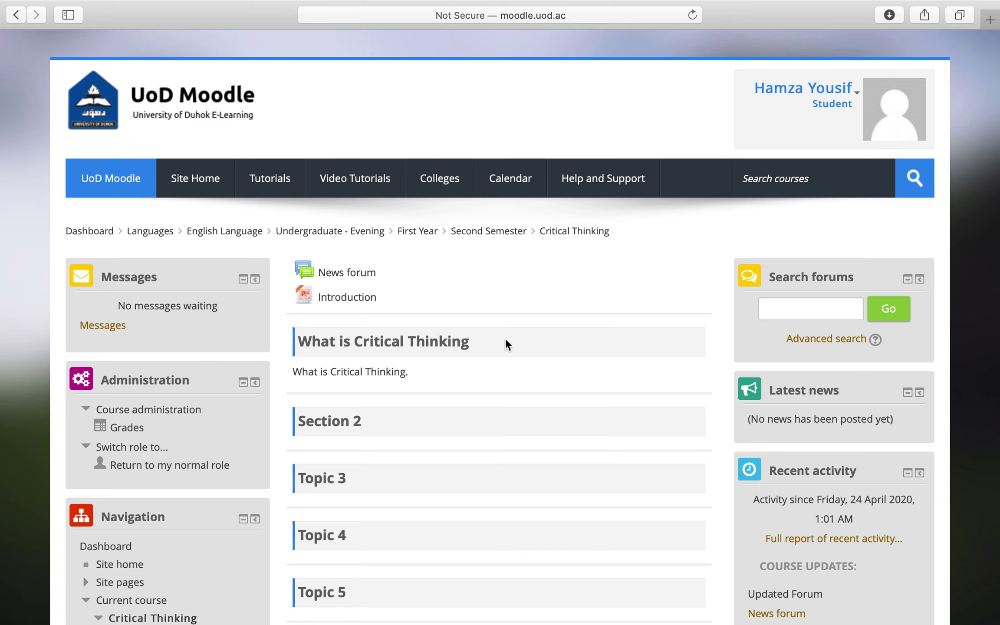
scroll(477, 366, "down", 3)
left_click(188, 353)
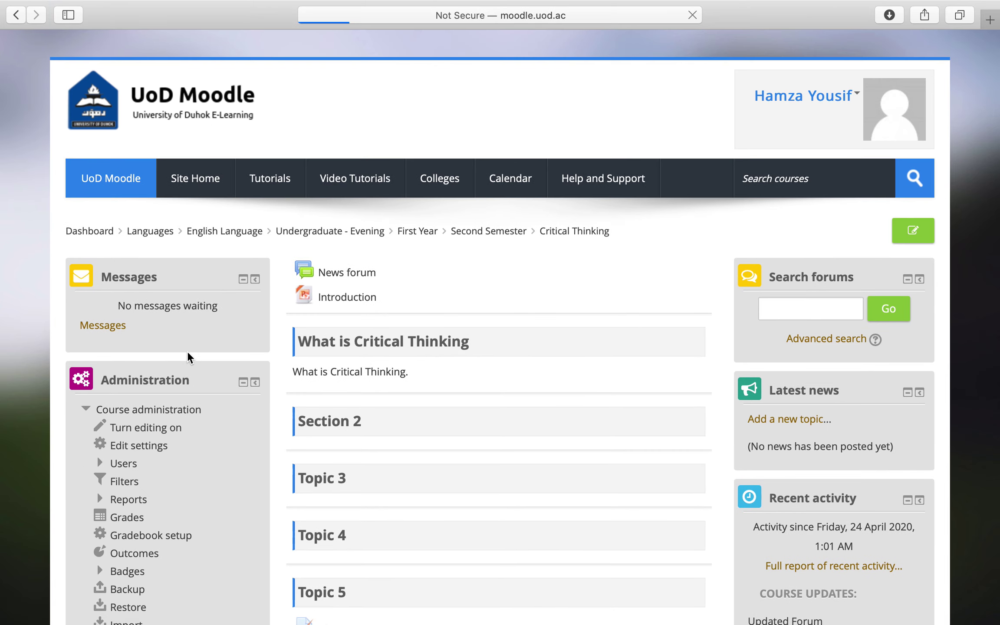
scroll(187, 357, "down", 5)
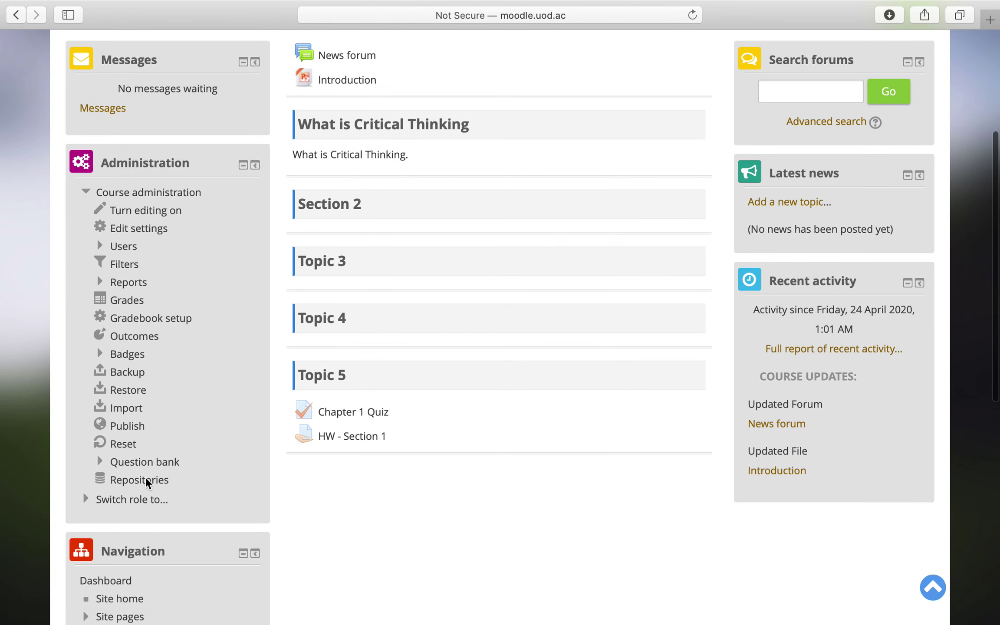
left_click(135, 500)
scroll(139, 506, "down", 1)
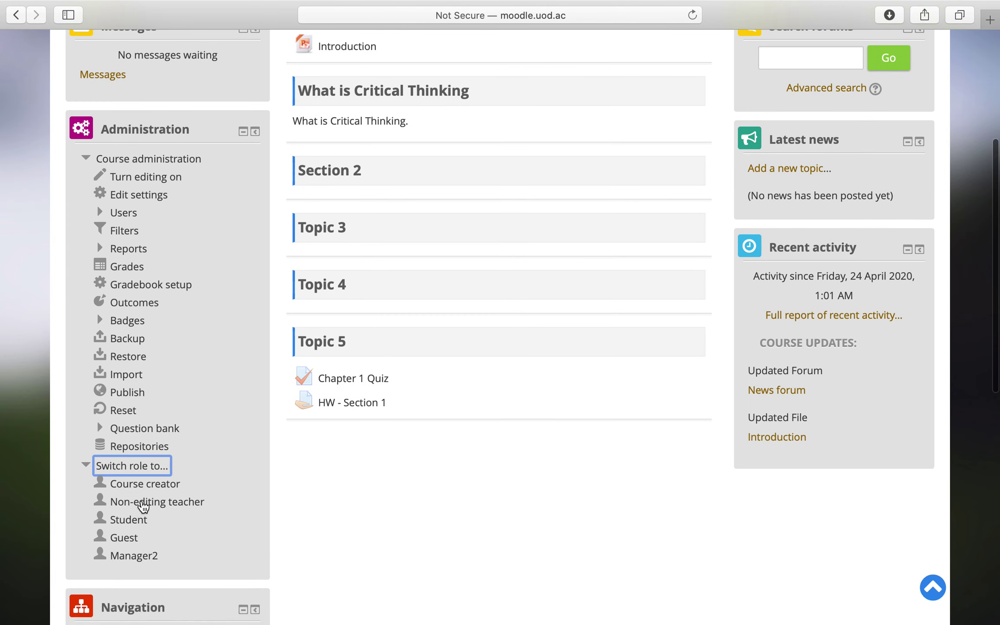
left_click(126, 538)
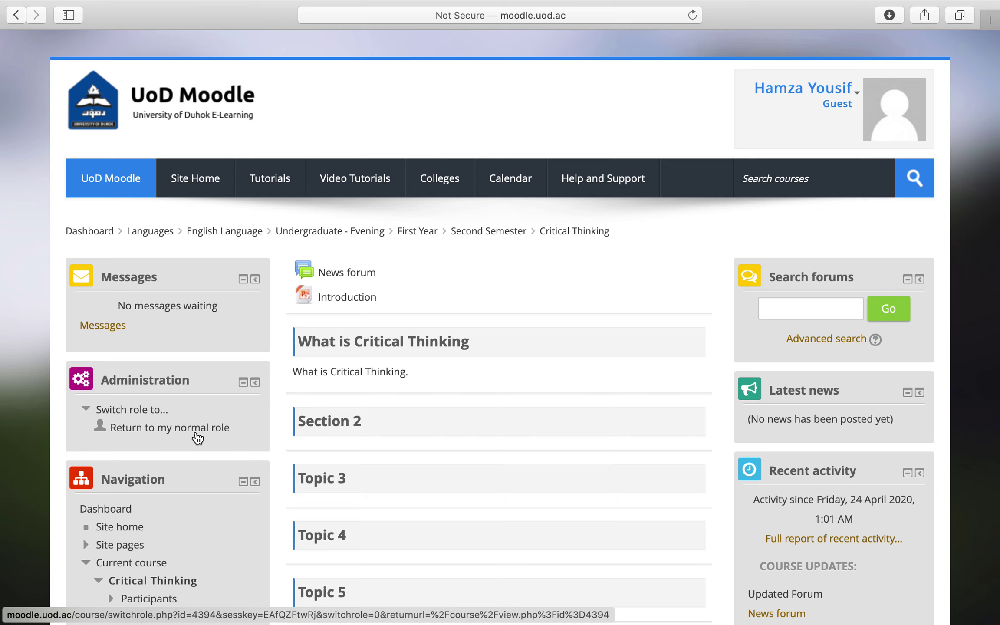
left_click(197, 427)
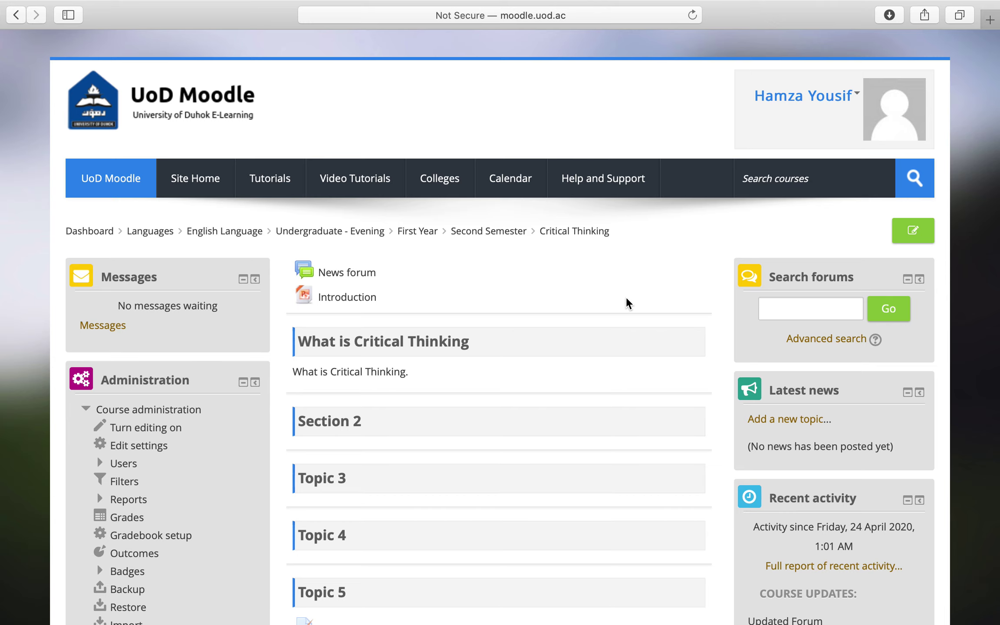
scroll(628, 303, "down", 6)
scroll(629, 303, "up", 5)
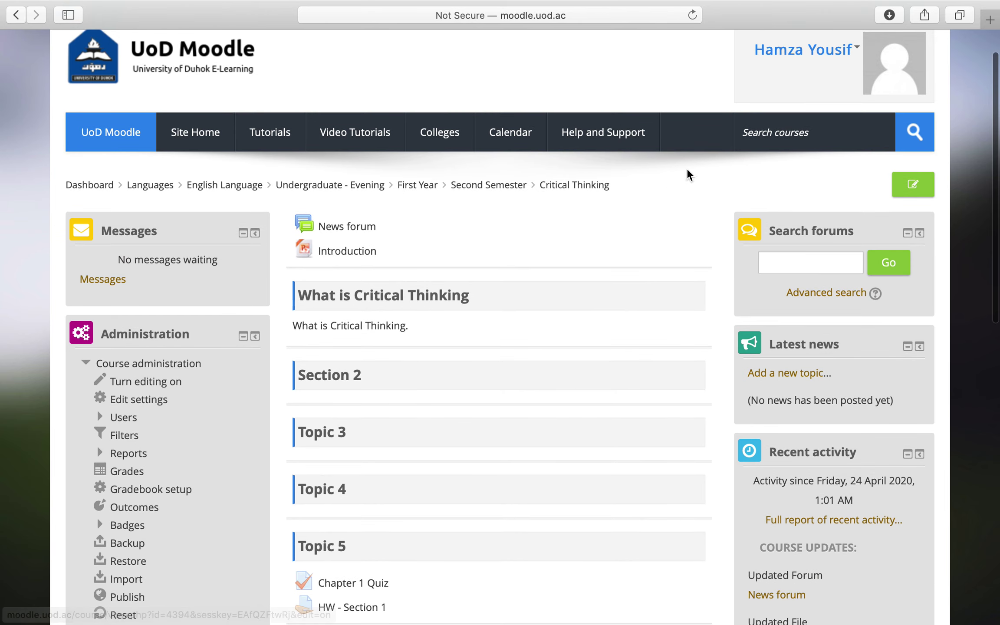
left_click(837, 53)
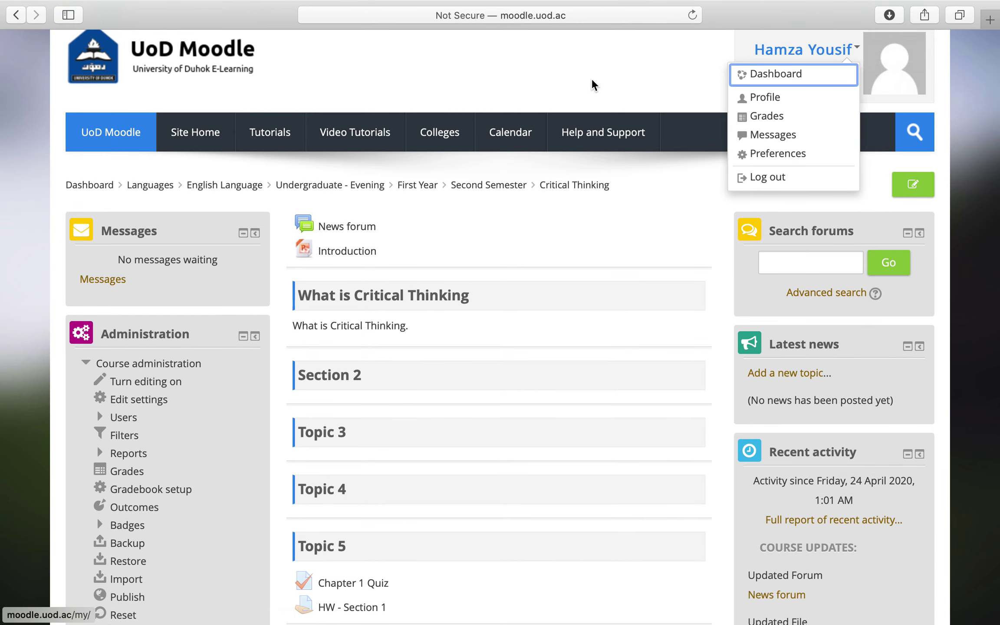
scroll(599, 96, "up", 2)
left_click(678, 113)
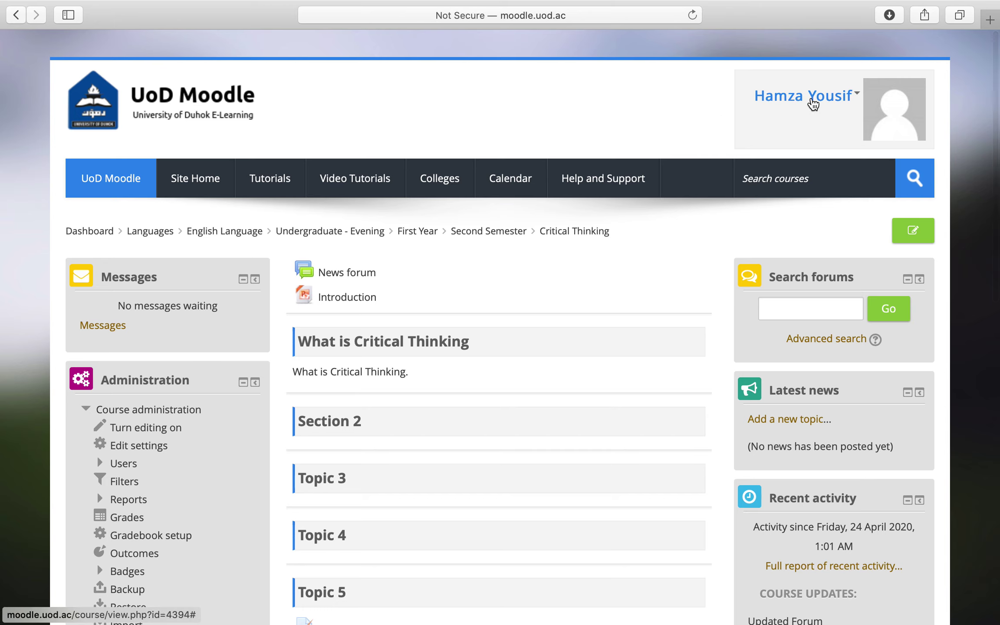
left_click(812, 104)
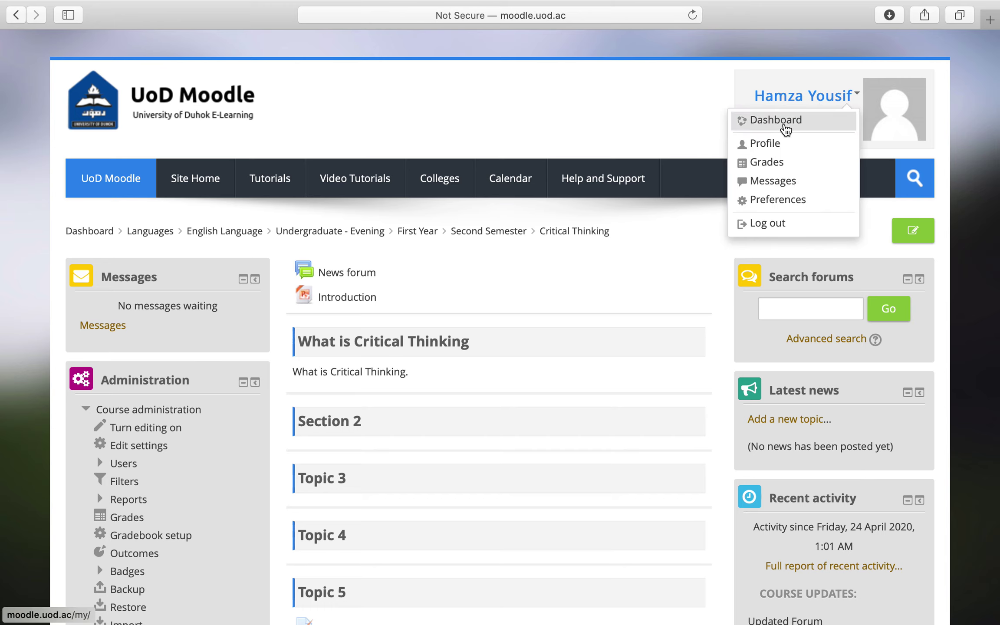
left_click(785, 126)
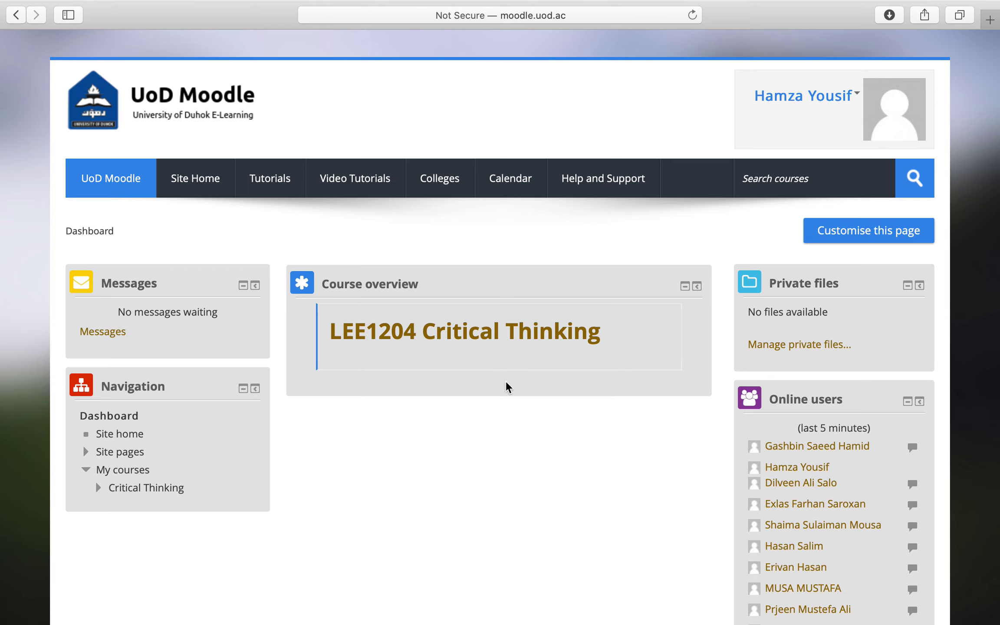
scroll(508, 387, "down", 1)
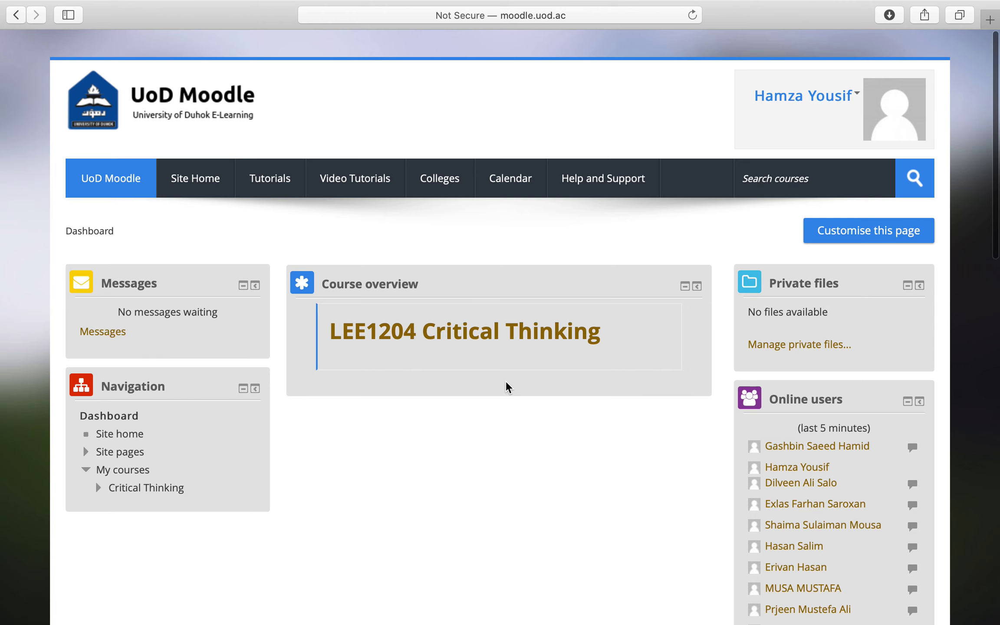
scroll(520, 449, "down", 5)
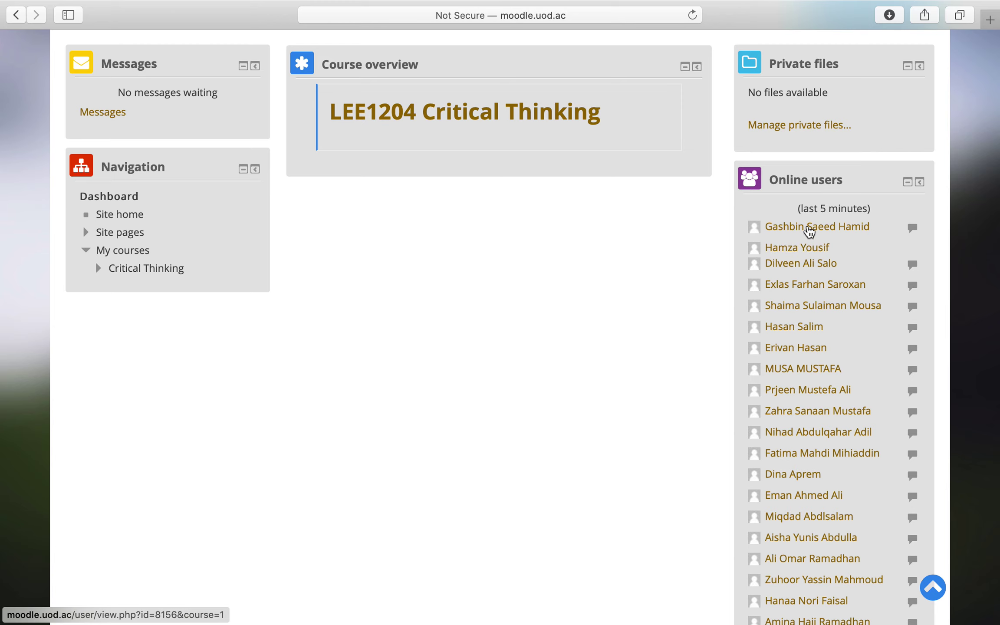
scroll(774, 427, "down", 3)
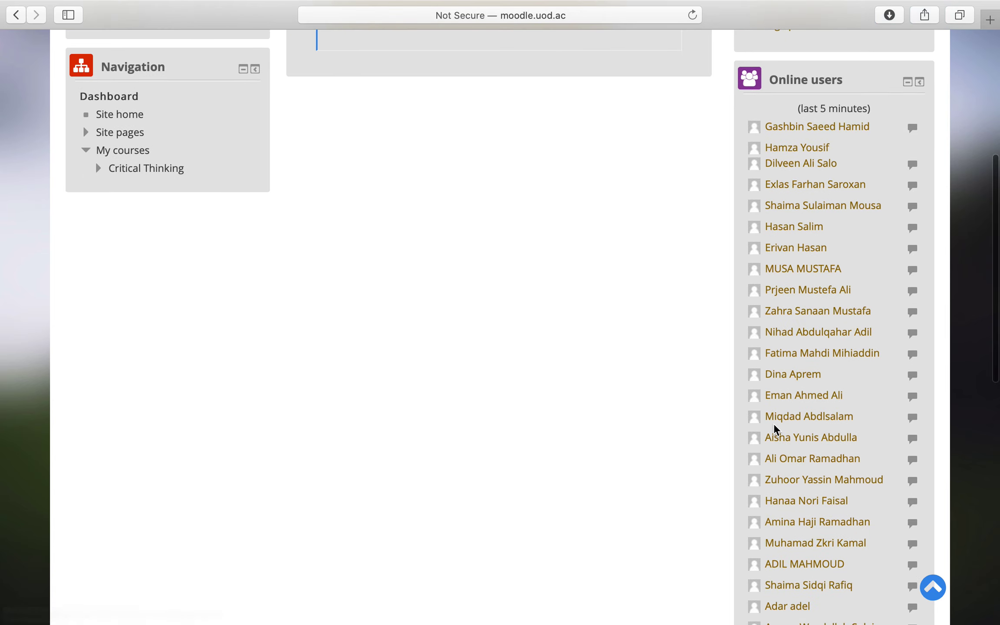
scroll(774, 428, "down", 8)
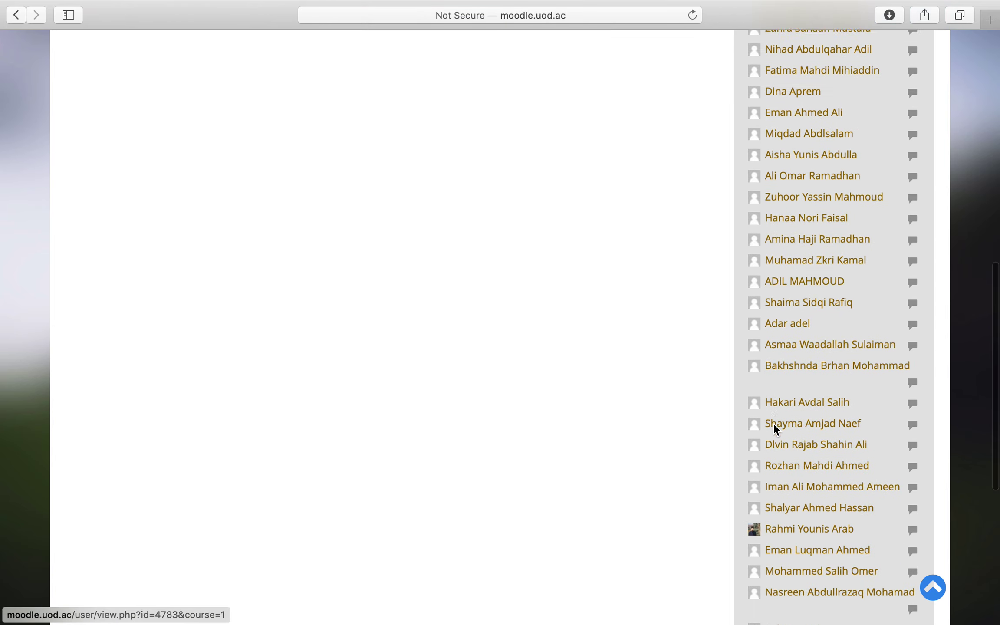
scroll(774, 423, "down", 5)
scroll(773, 424, "up", 4)
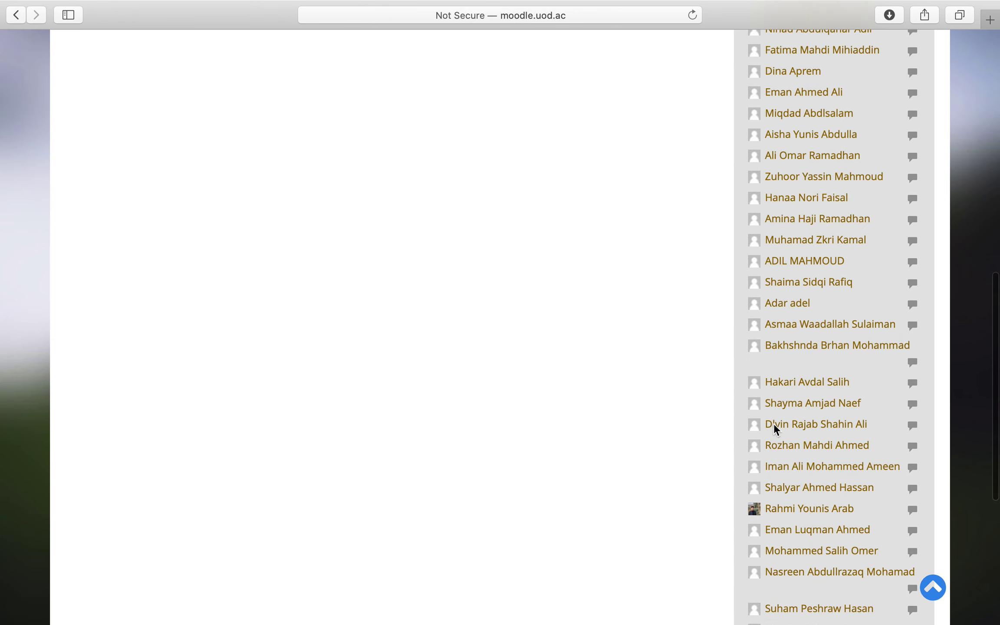
scroll(774, 423, "up", 10)
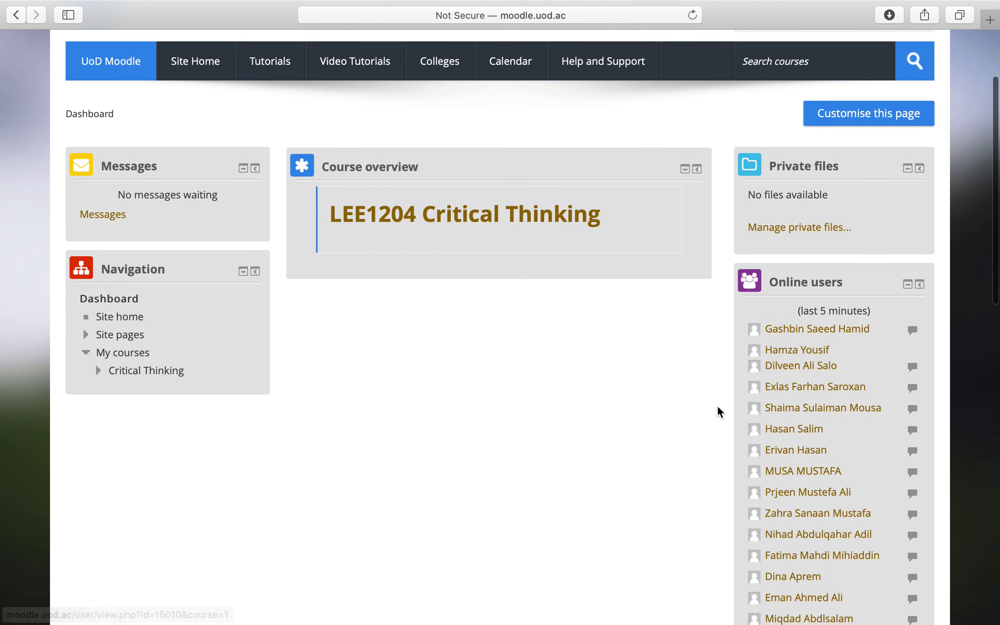
scroll(718, 408, "down", 2)
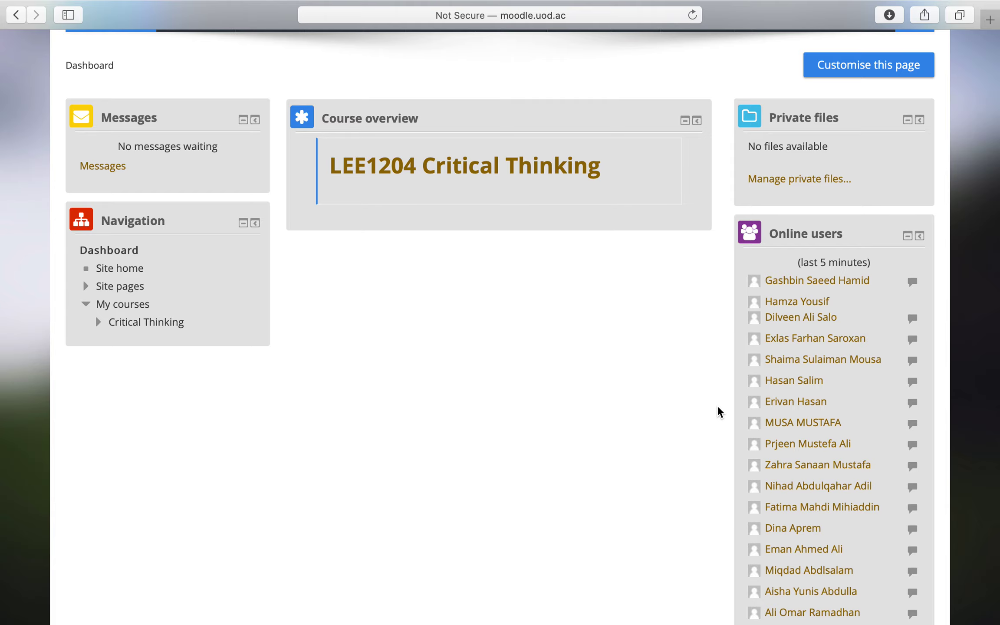
scroll(718, 408, "down", 2)
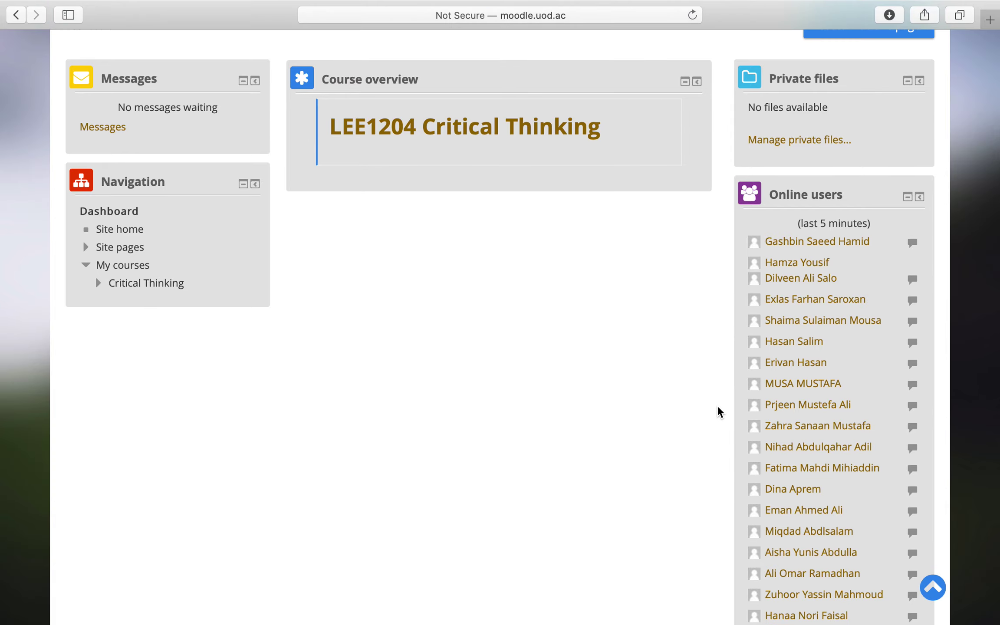
scroll(718, 407, "down", 15)
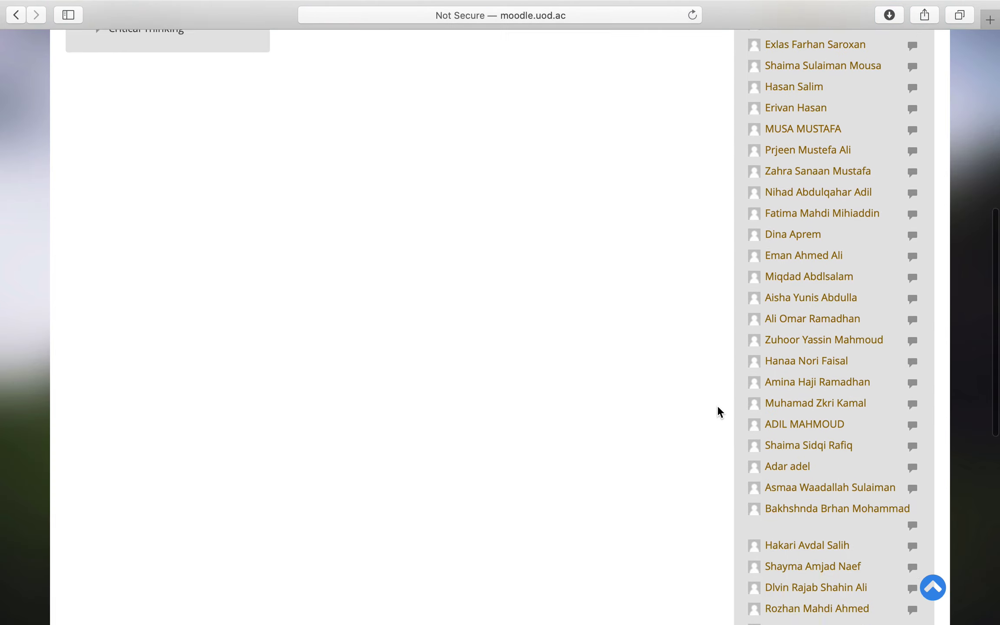
scroll(717, 412, "down", 3)
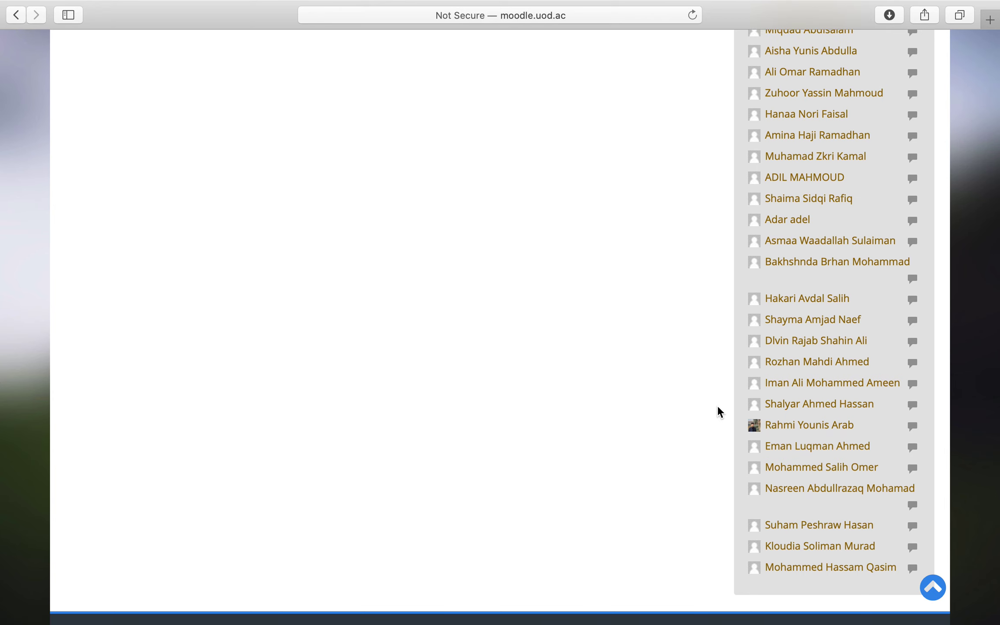
scroll(718, 407, "up", 20)
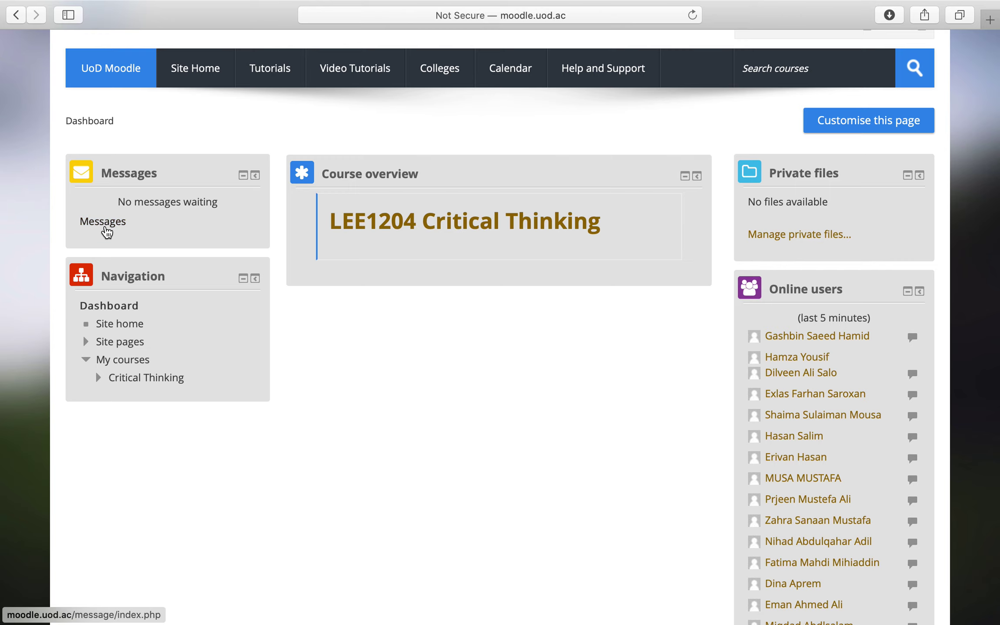
scroll(643, 453, "down", 5)
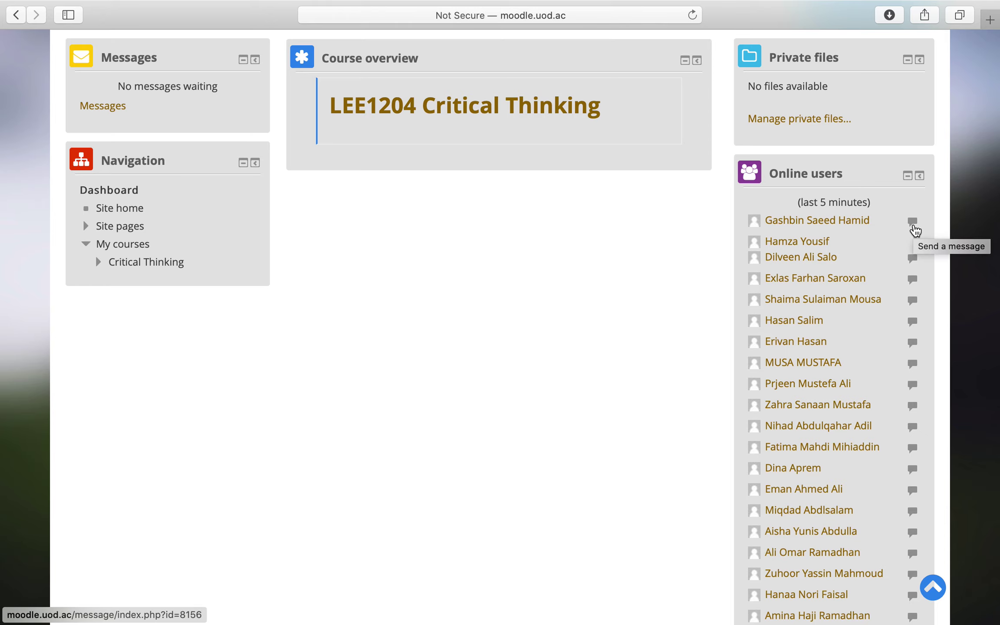
left_click(913, 225)
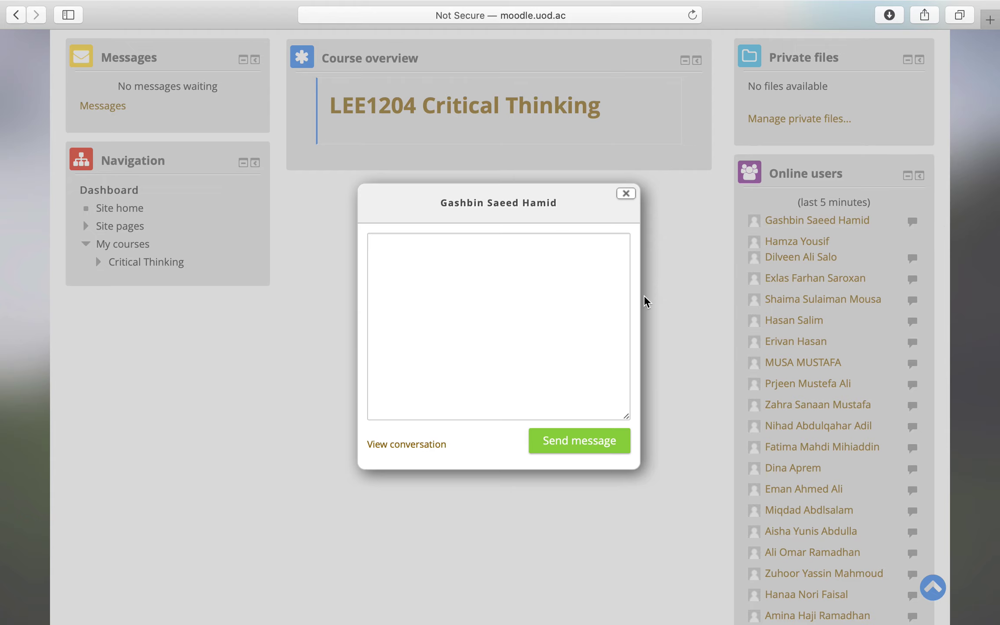
left_click(437, 290)
type("a")
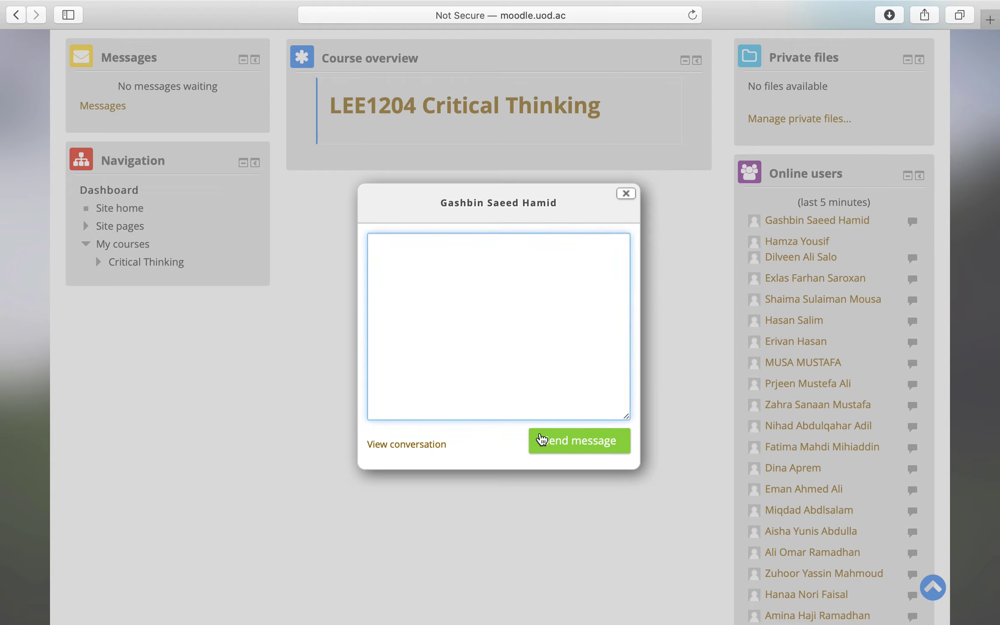
left_click(625, 194)
scroll(660, 290, "up", 5)
scroll(616, 379, "up", 3)
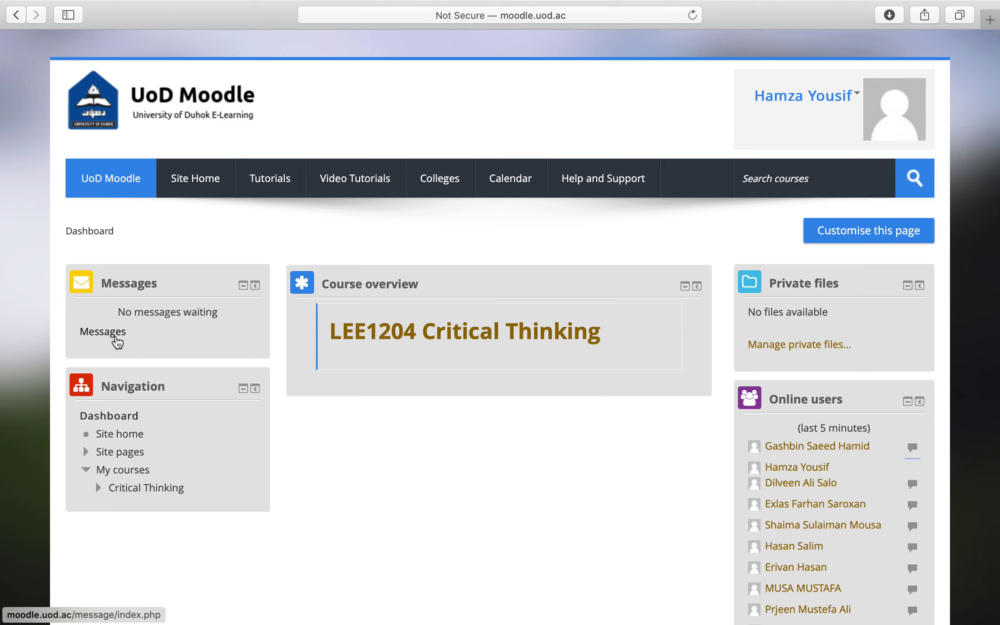
- Go to the full Messages page, keeping Contacts as the message view
left_click(116, 339)
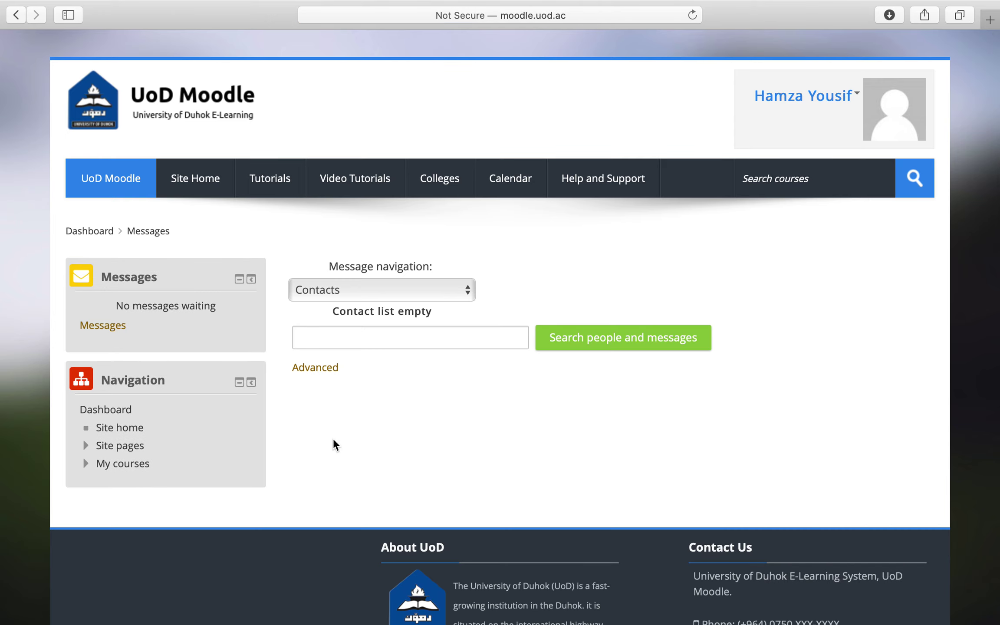
scroll(411, 427, "down", 2)
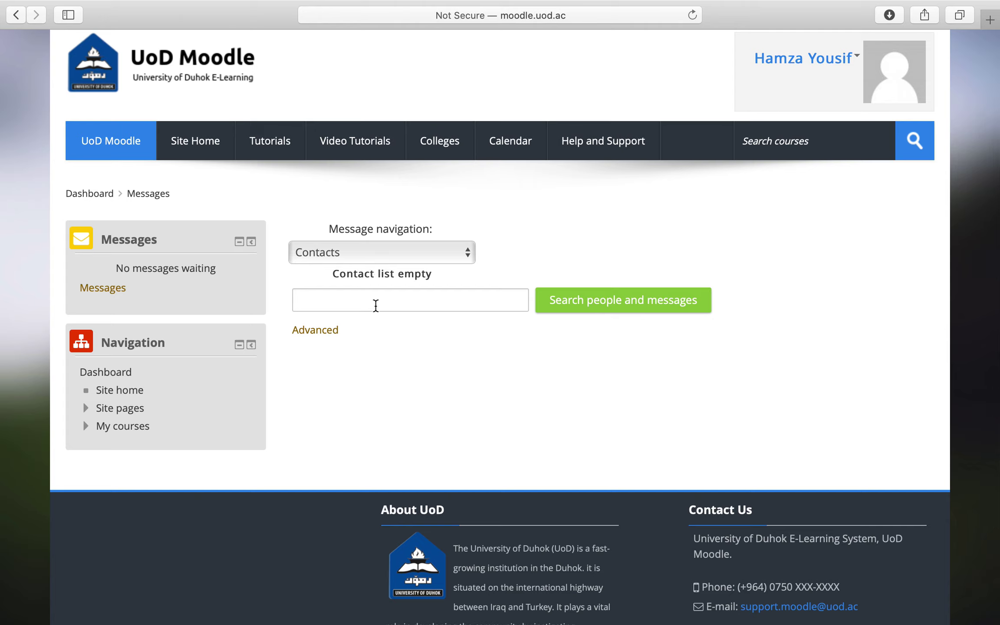
left_click(354, 252)
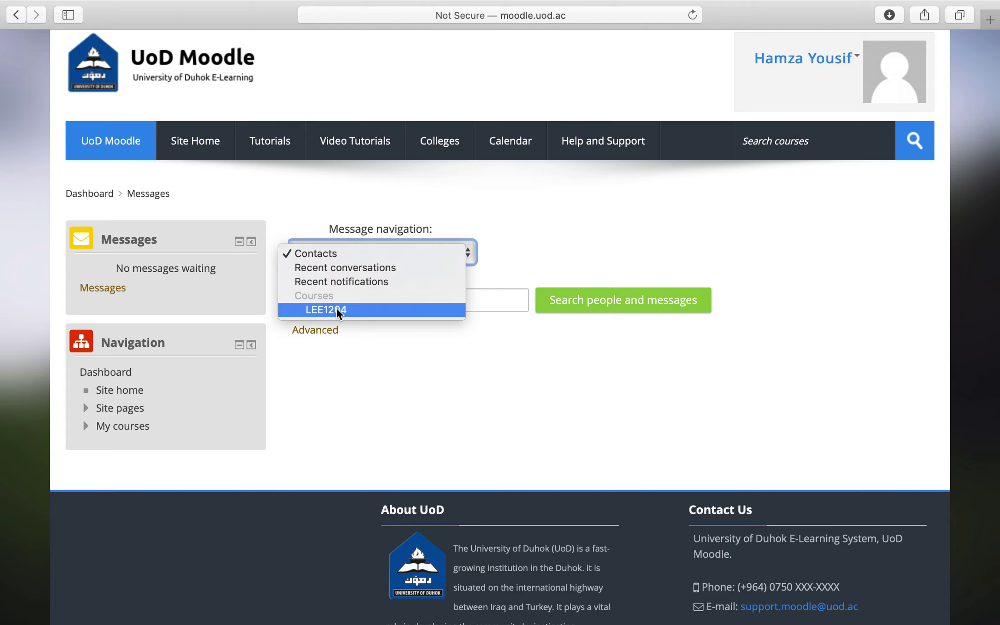
left_click(384, 343)
- Search people and messages for the recipient's full name
left_click(381, 298)
type("shivan shlaymoom")
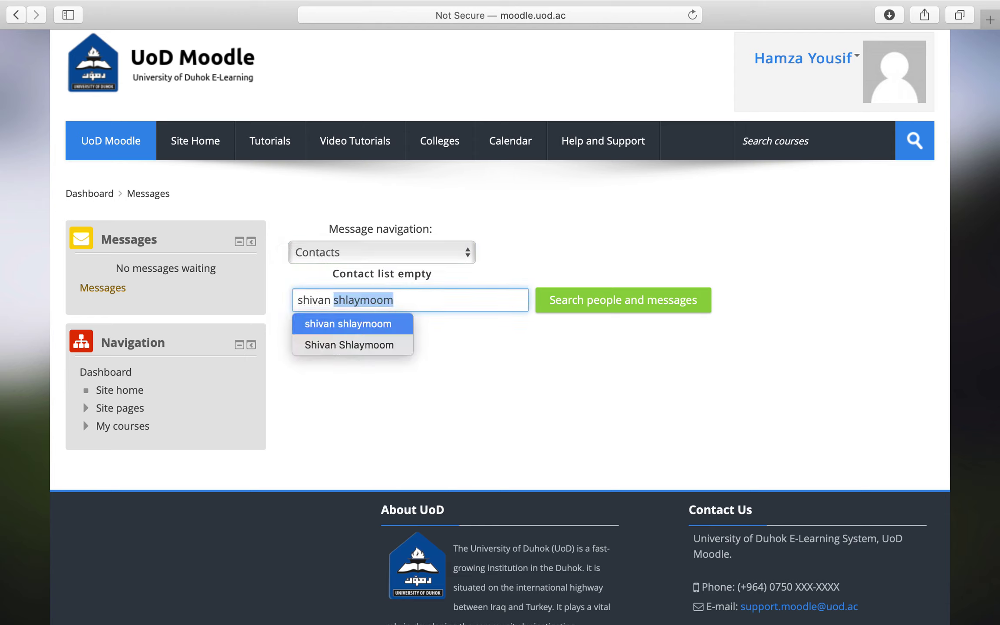
key("Escape")
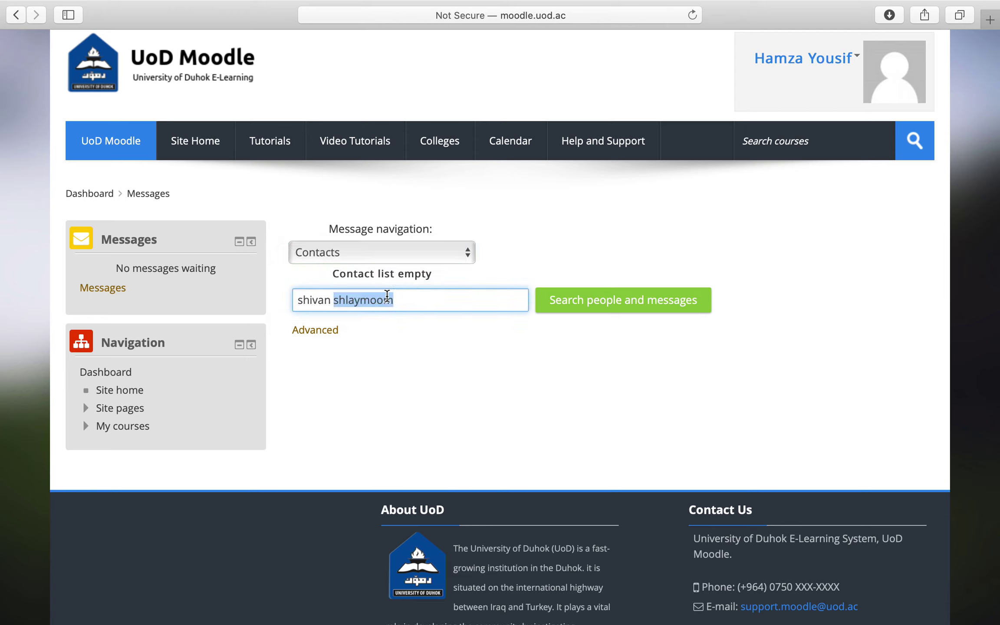
left_click(424, 303)
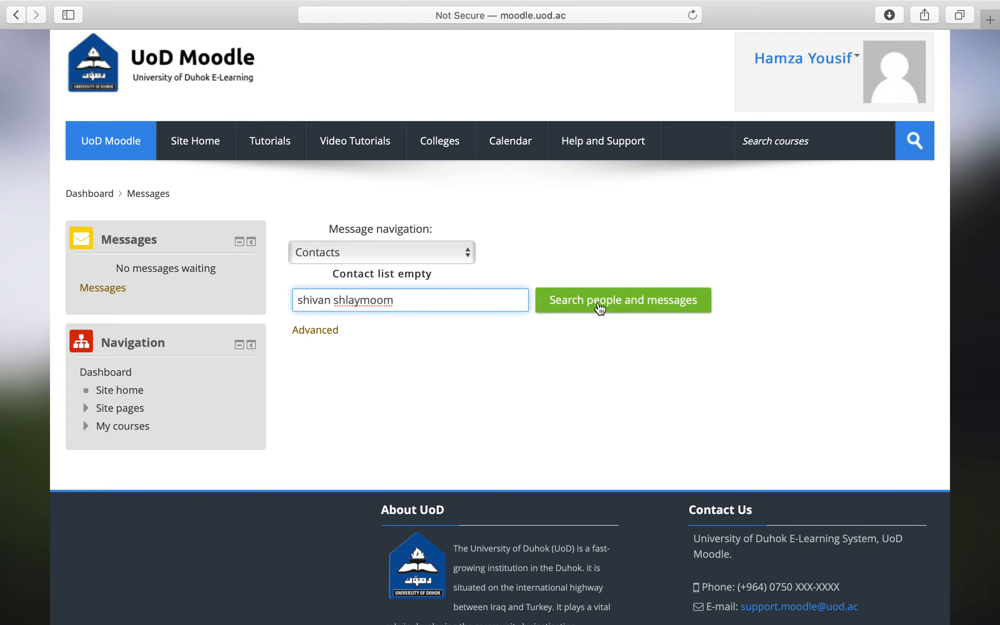
left_click(711, 307)
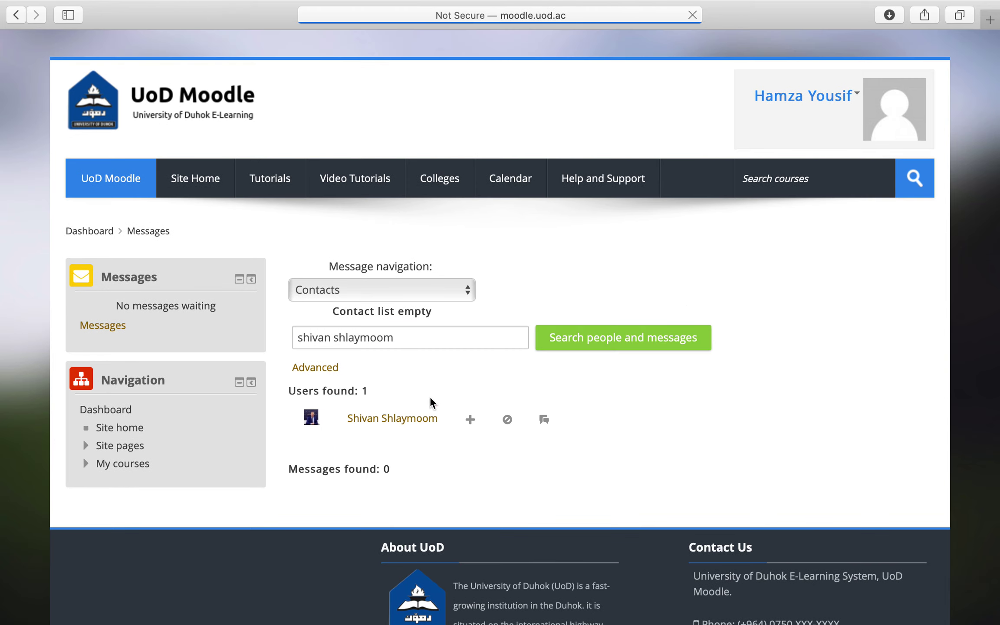
scroll(434, 391, "down", 5)
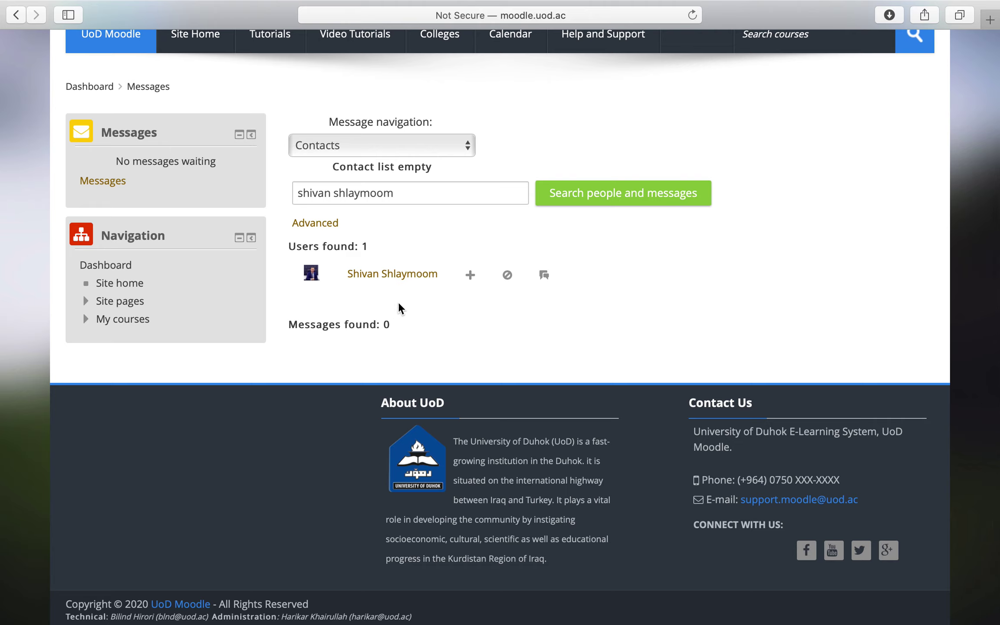
- Add the found user as a contact and open the message history with them
left_click(472, 282)
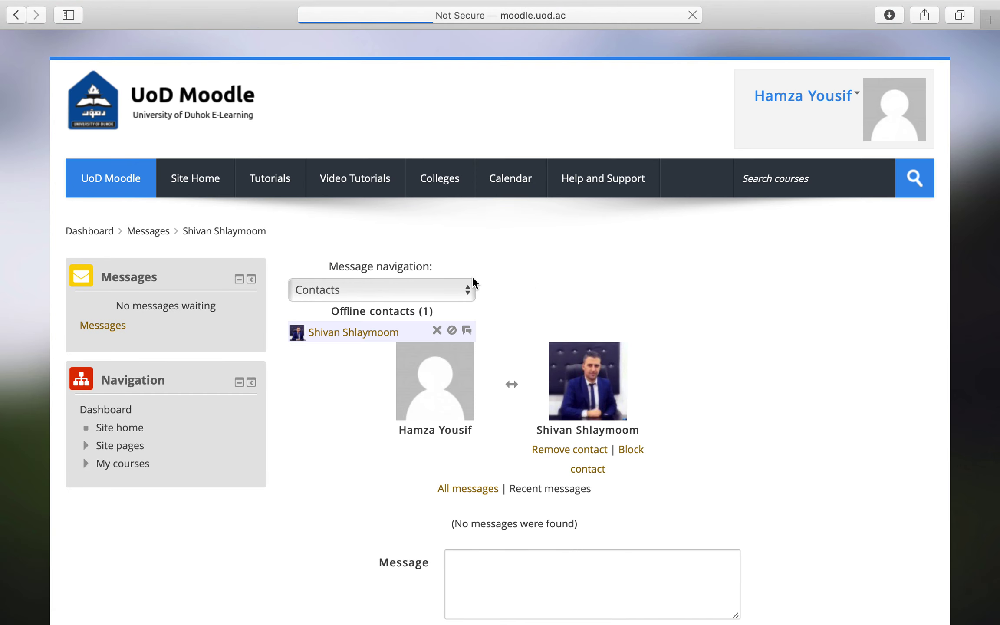
scroll(472, 275, "down", 3)
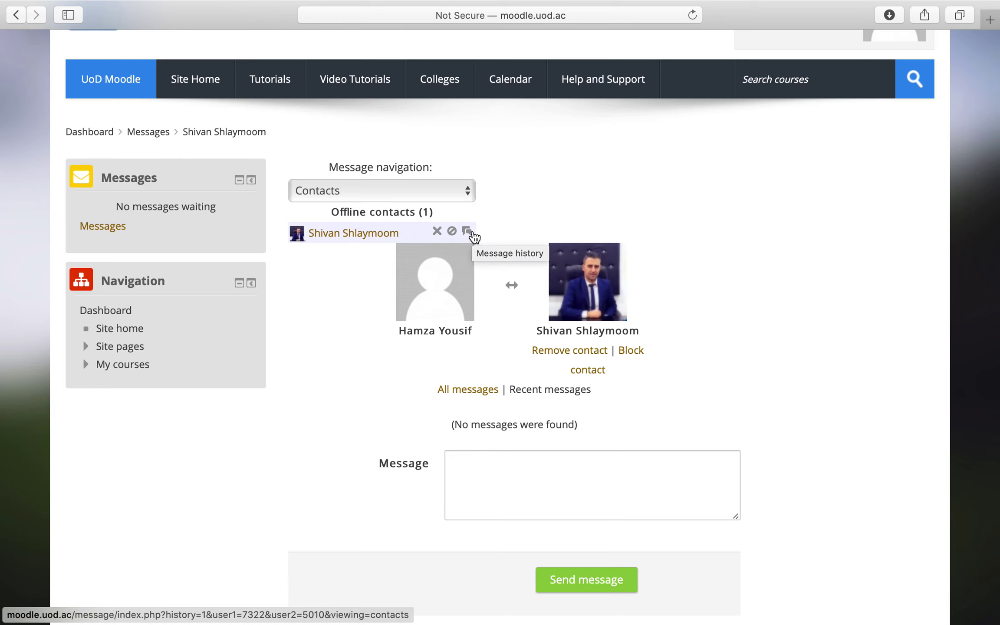
left_click(467, 233)
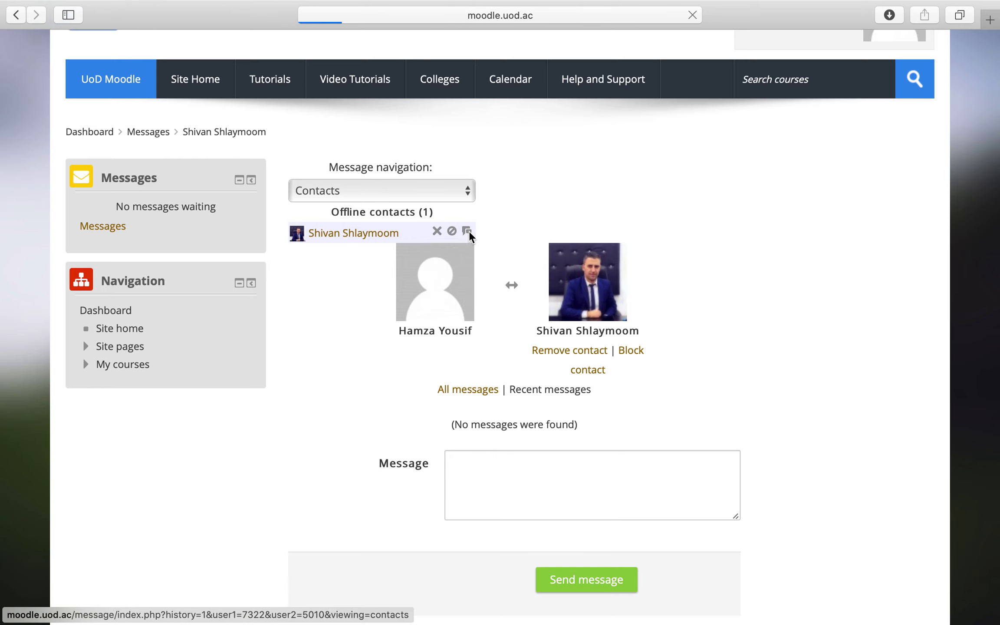
scroll(502, 422, "down", 2)
- Write and send the greeting 'Dear, I hope this message finds you well...' to the contact
left_click(510, 409)
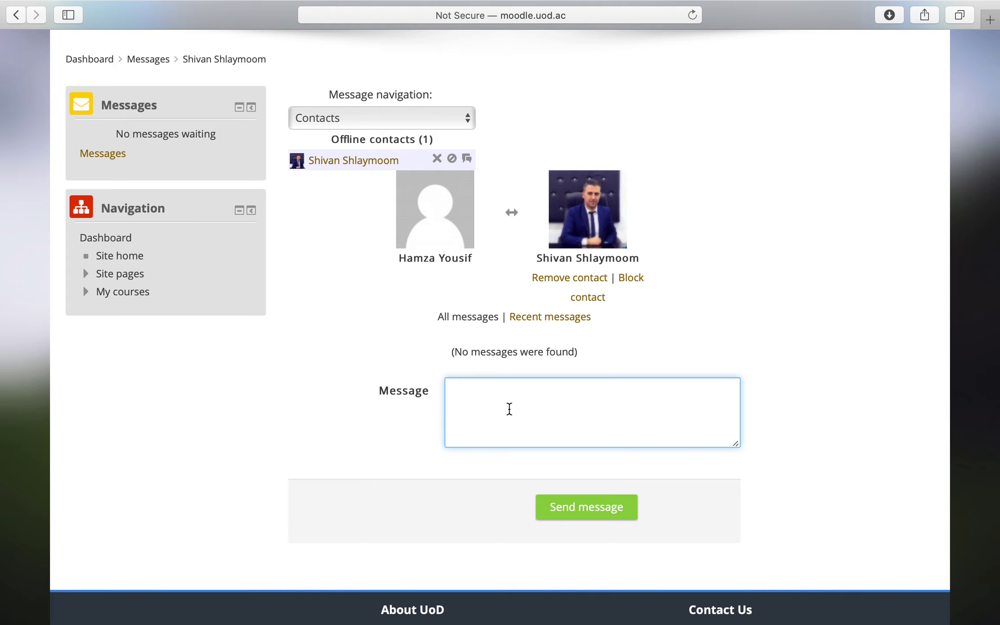
type("Dear,")
key("Return")
type("I hope this message ")
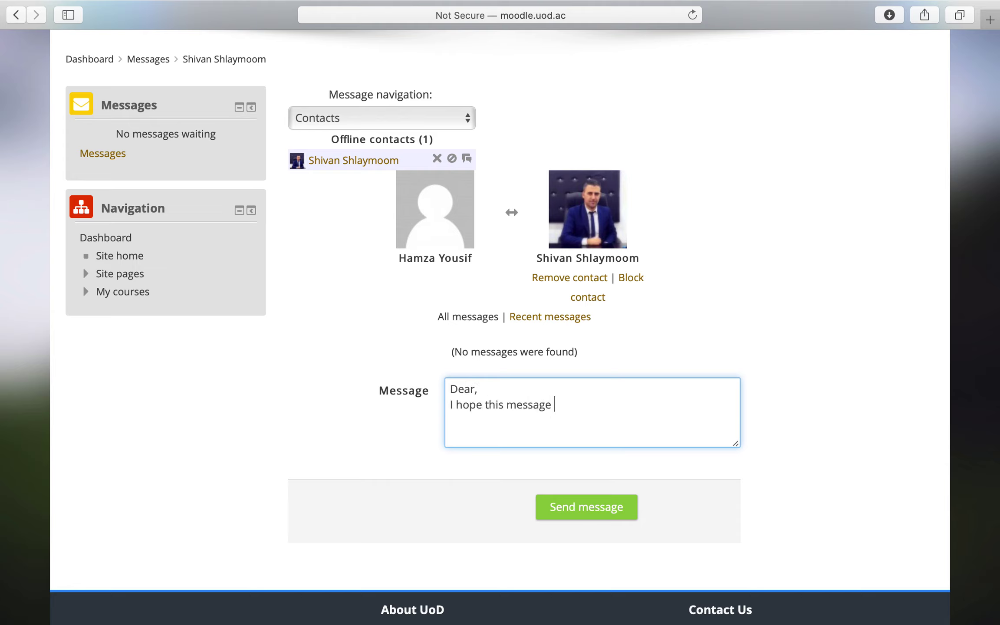
type("finds you well.  I would like")
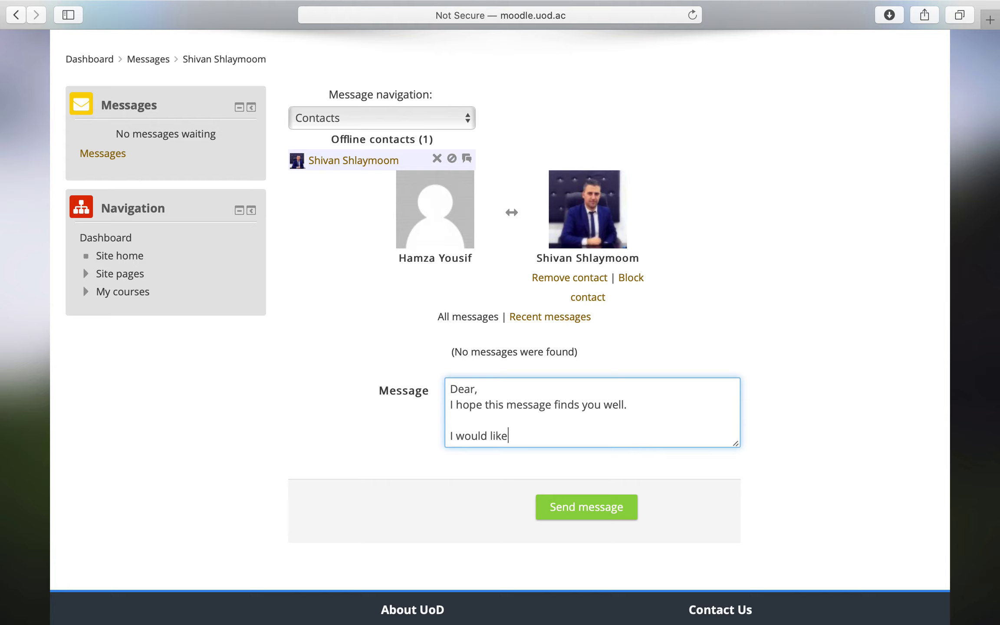
type(" to kindly inquire....")
scroll(722, 362, "up", 3)
scroll(721, 363, "down", 2)
scroll(721, 362, "up", 4)
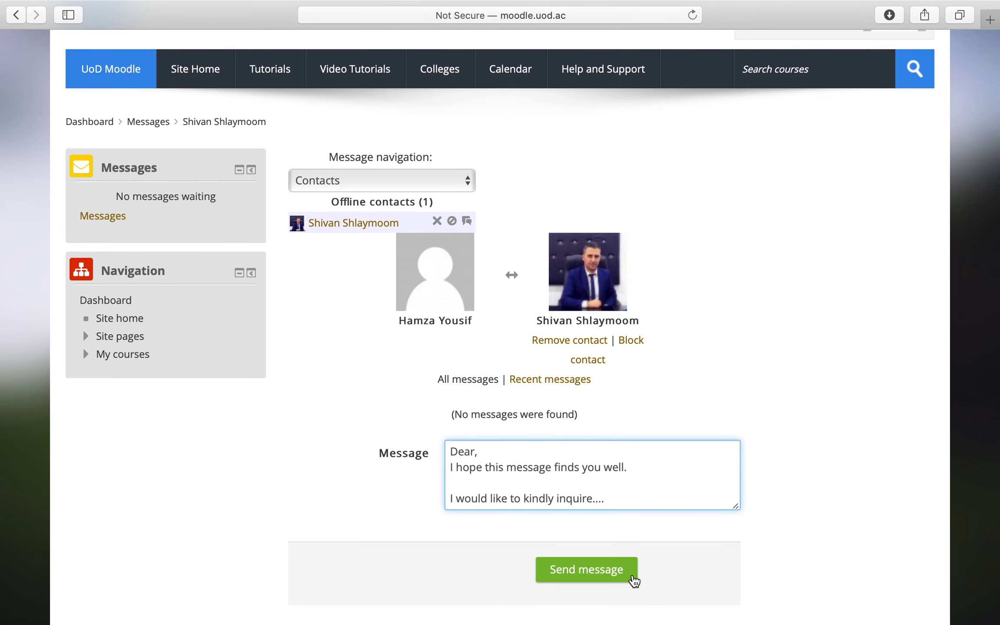
left_click(634, 581)
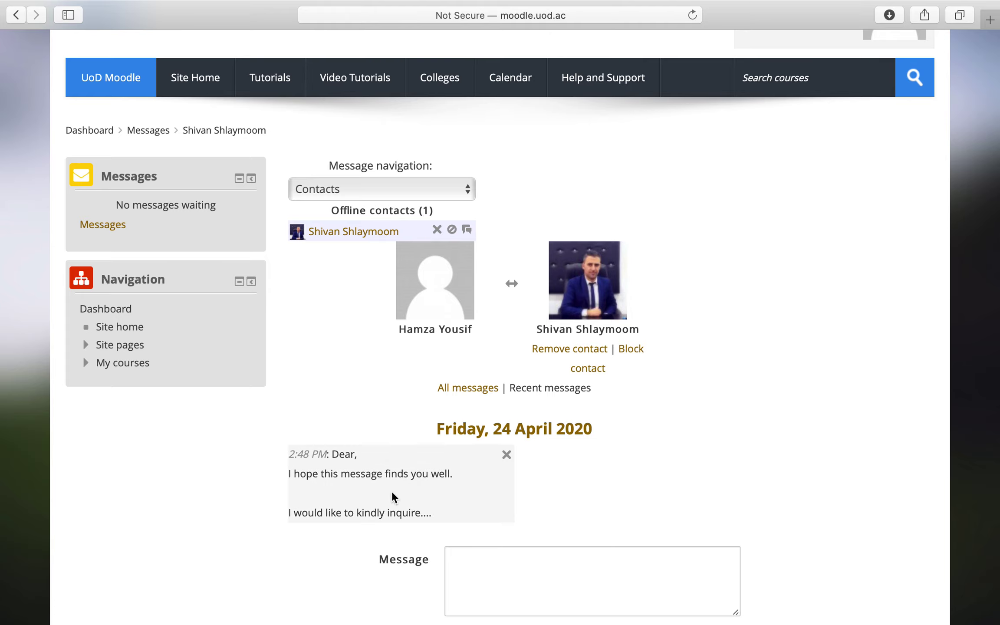
- Save the conversation page as a Web Archive and switch to the desktop
scroll(391, 492, "down", 4)
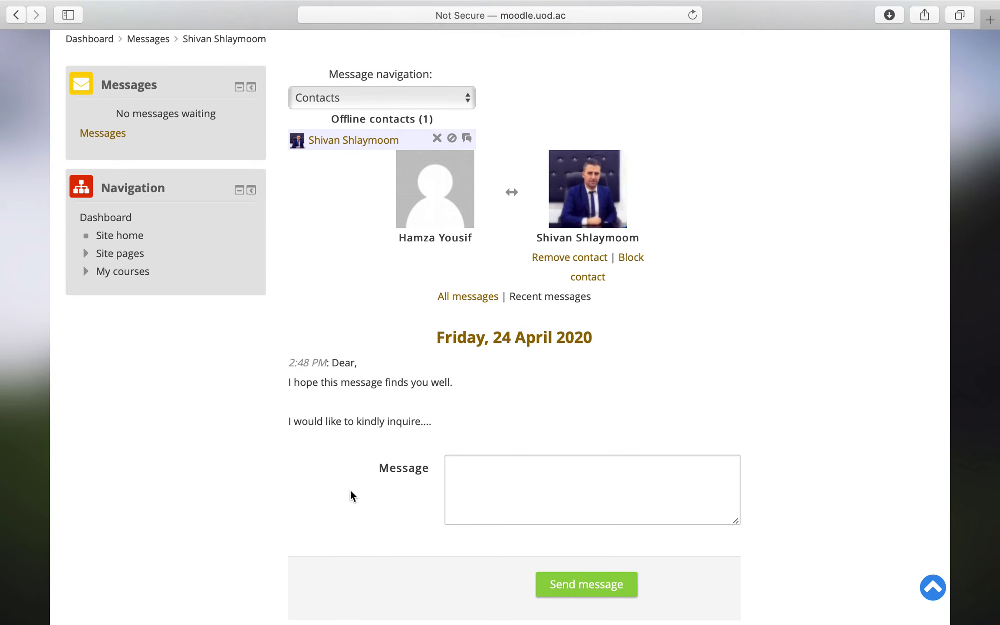
scroll(358, 478, "up", 8)
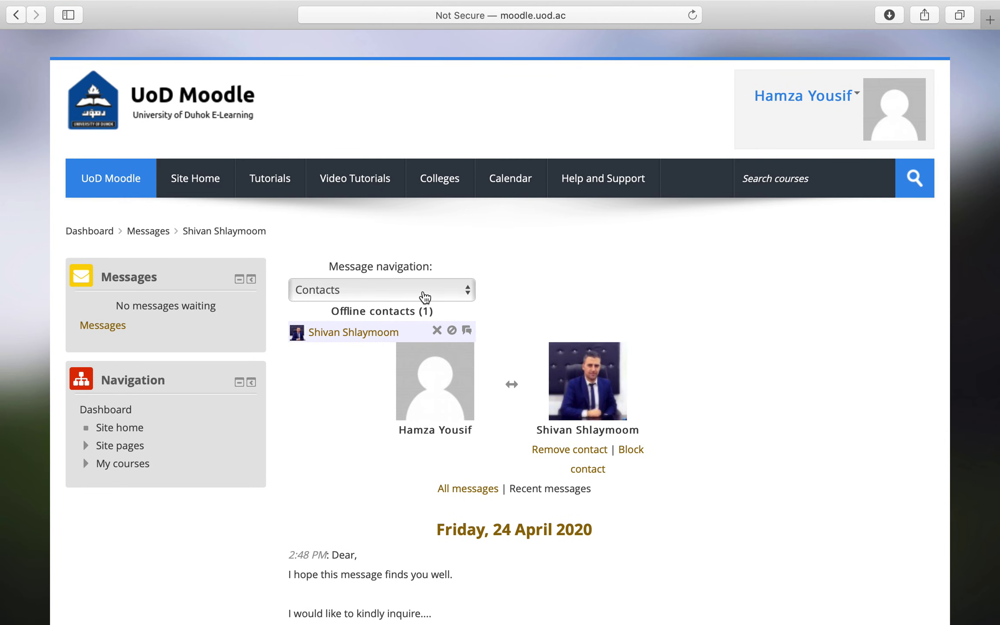
key("super+s")
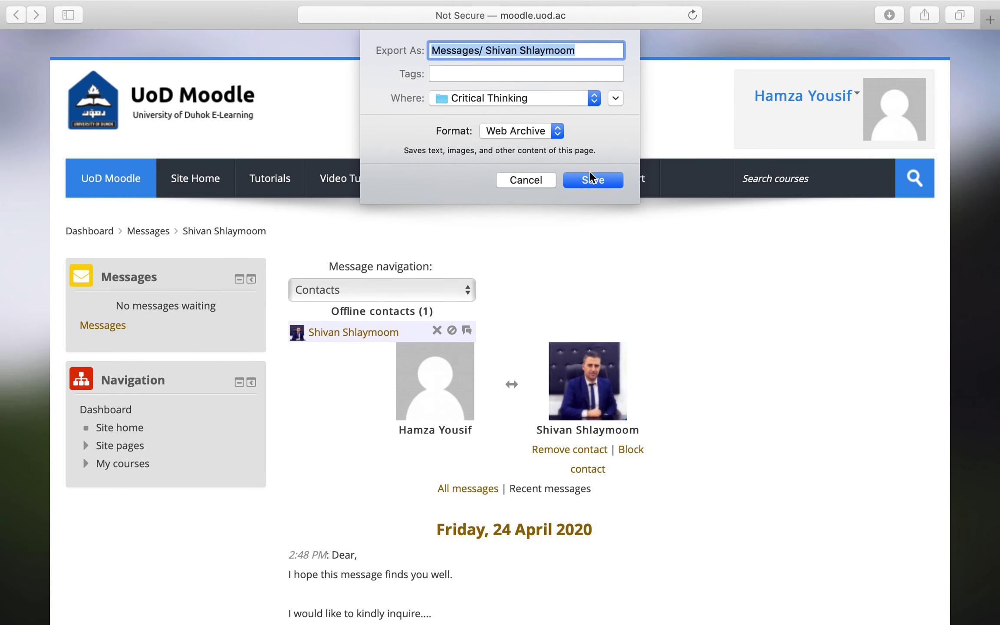
left_click(537, 183)
key("ctrl+Left")
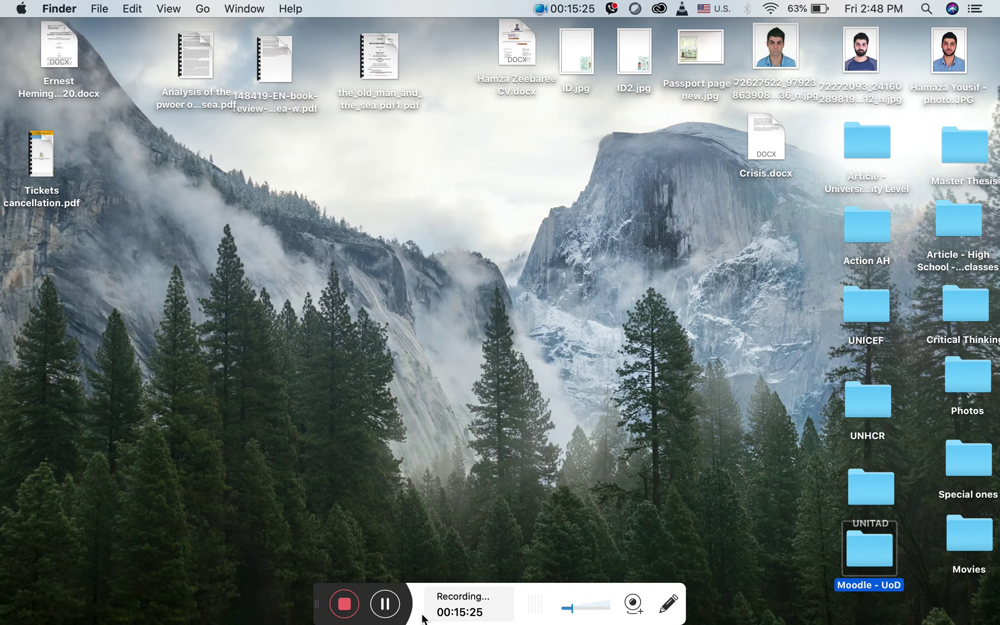